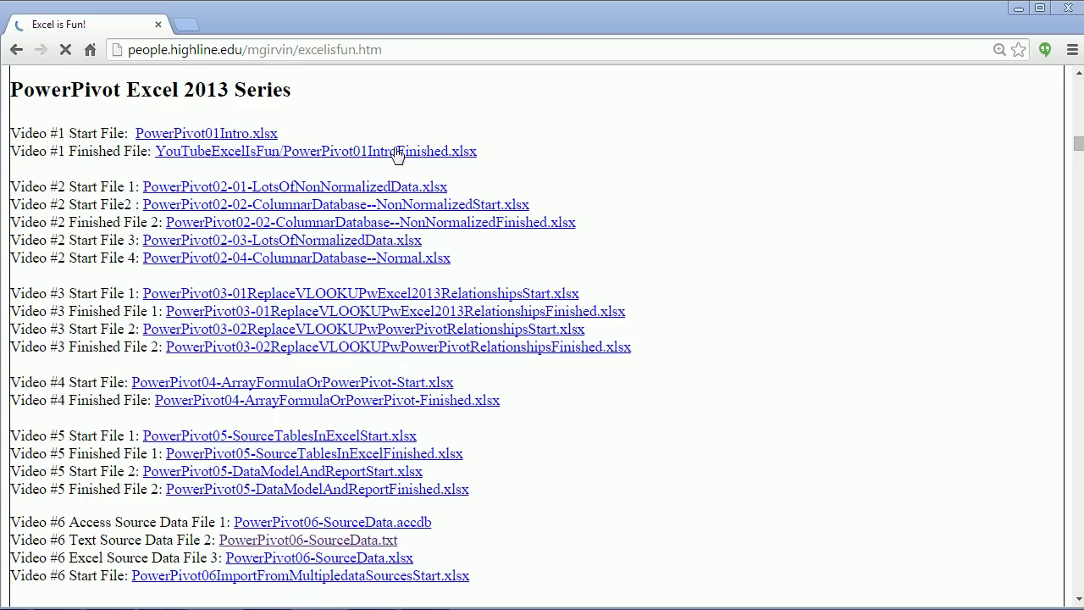
# Step: Open PowerPivot06-SourceData.accdb from the Desktop, examine its fSales, dProducts and dCategory tables, and close the tables
pyautogui.moveTo(1078, 148); pyautogui.dragTo(1078, 160)
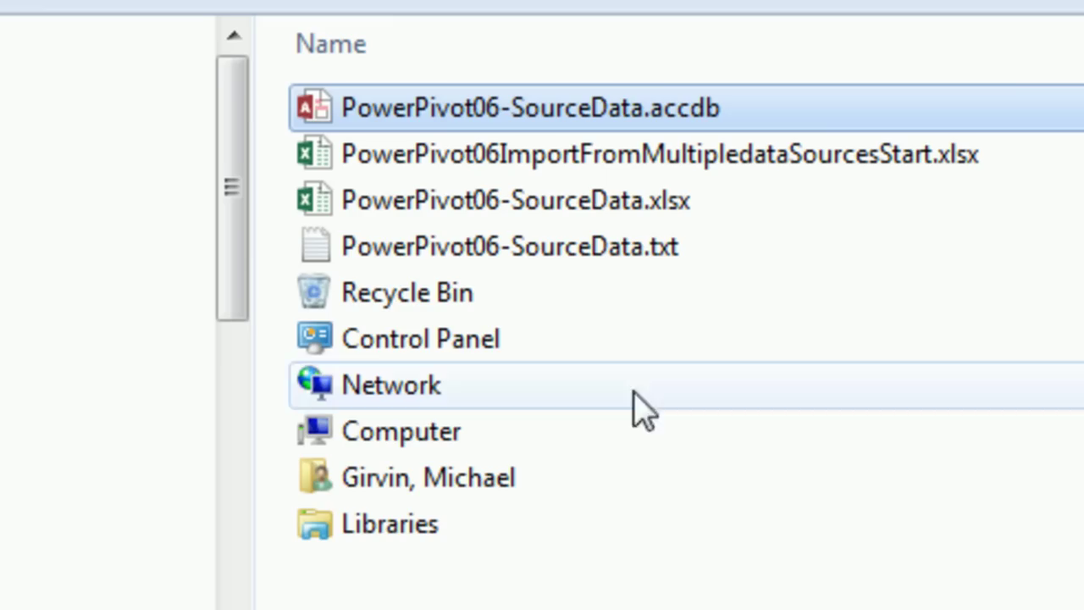
pyautogui.doubleClick(548, 109)
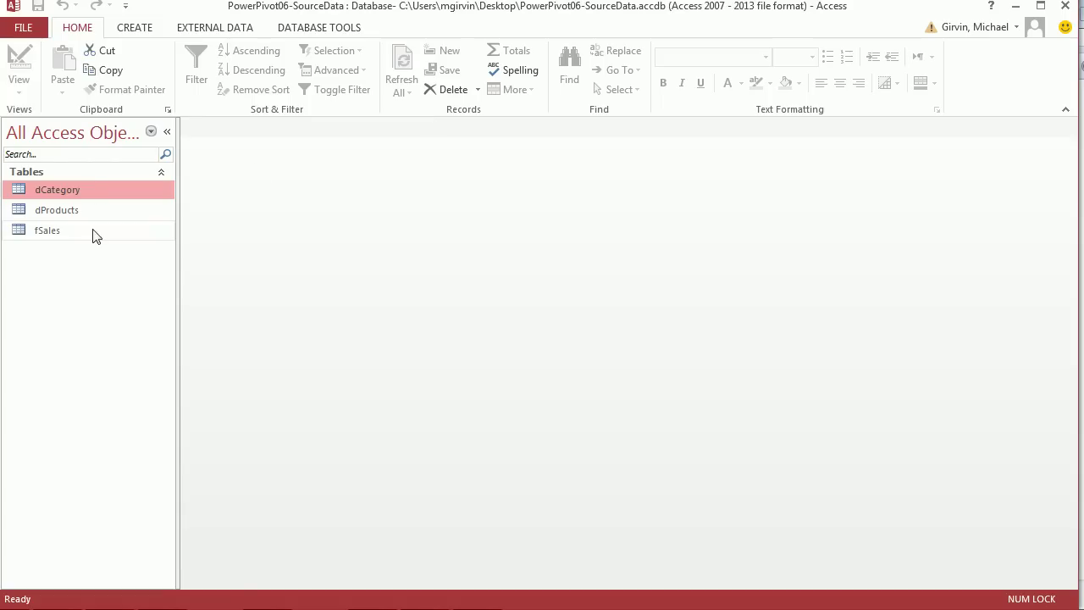
pyautogui.click(59, 235)
pyautogui.doubleClick(59, 235)
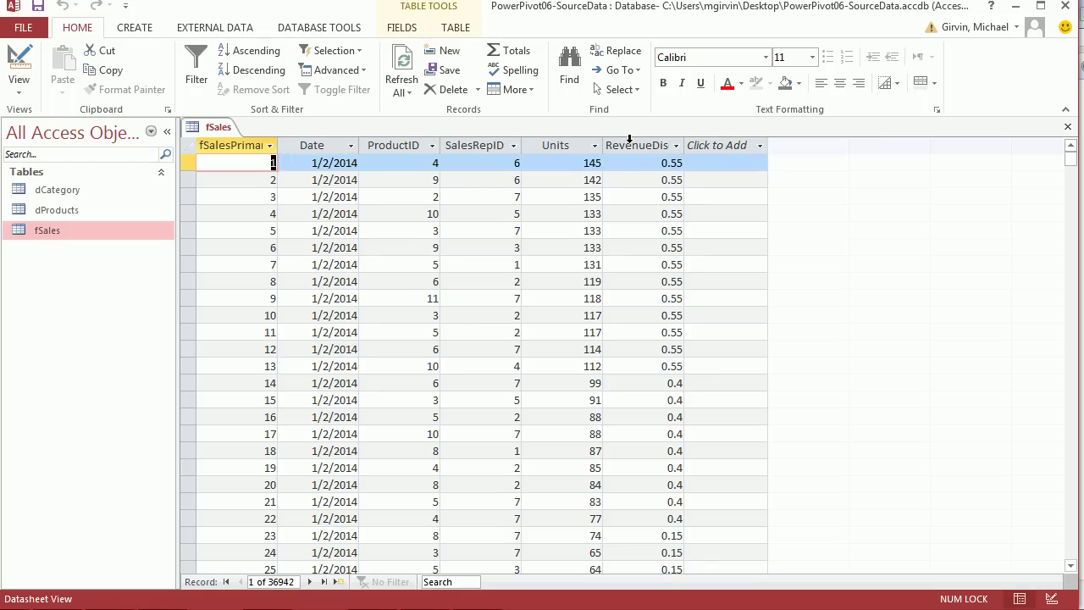
pyautogui.doubleClick(66, 212)
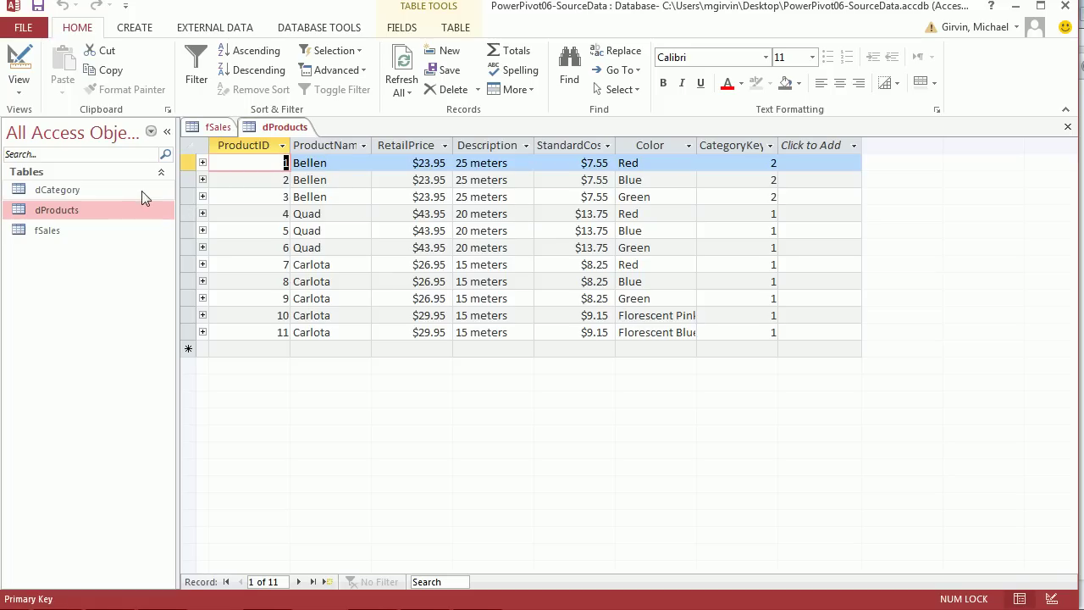
pyautogui.doubleClick(92, 190)
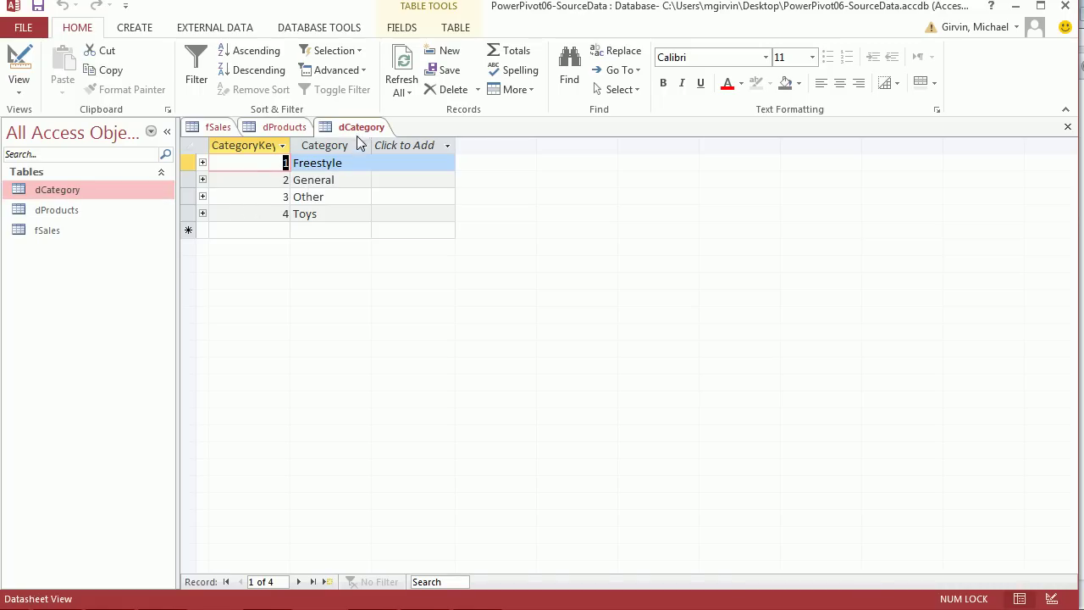
pyautogui.click(1067, 126)
pyautogui.click(1067, 126)
pyautogui.click(1067, 127)
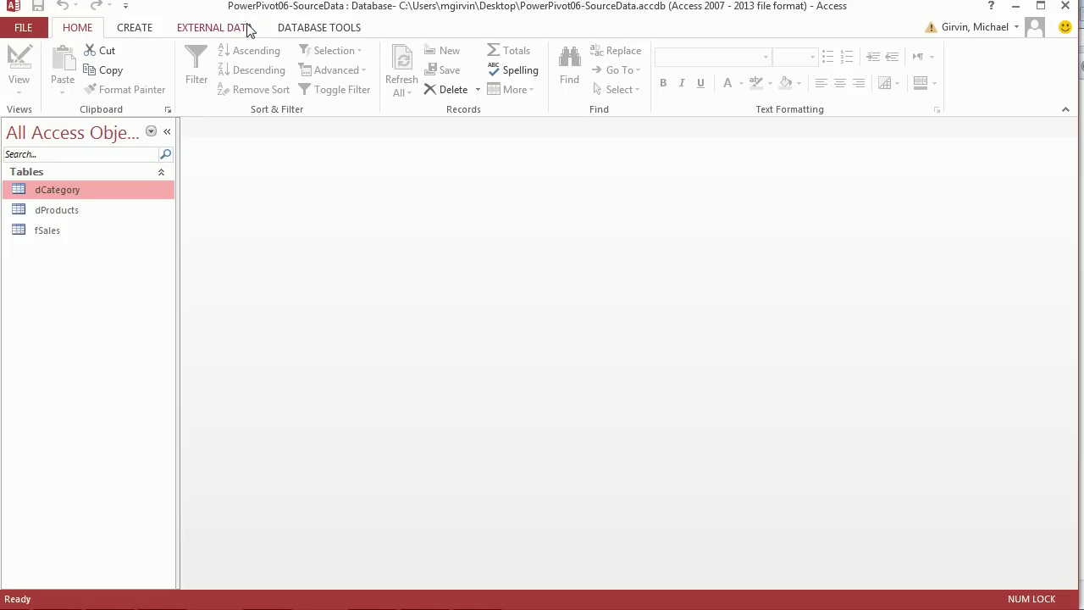
# Step: Examine the relationships between the database's fSales, dProducts and dCategory tables, then close Access
pyautogui.click(310, 30)
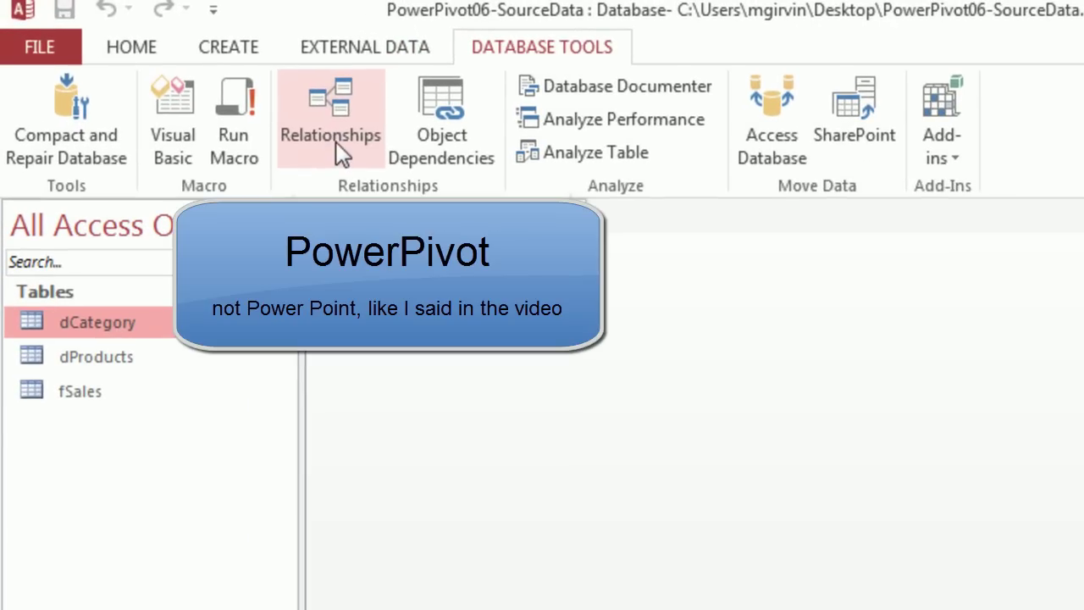
pyautogui.click(335, 141)
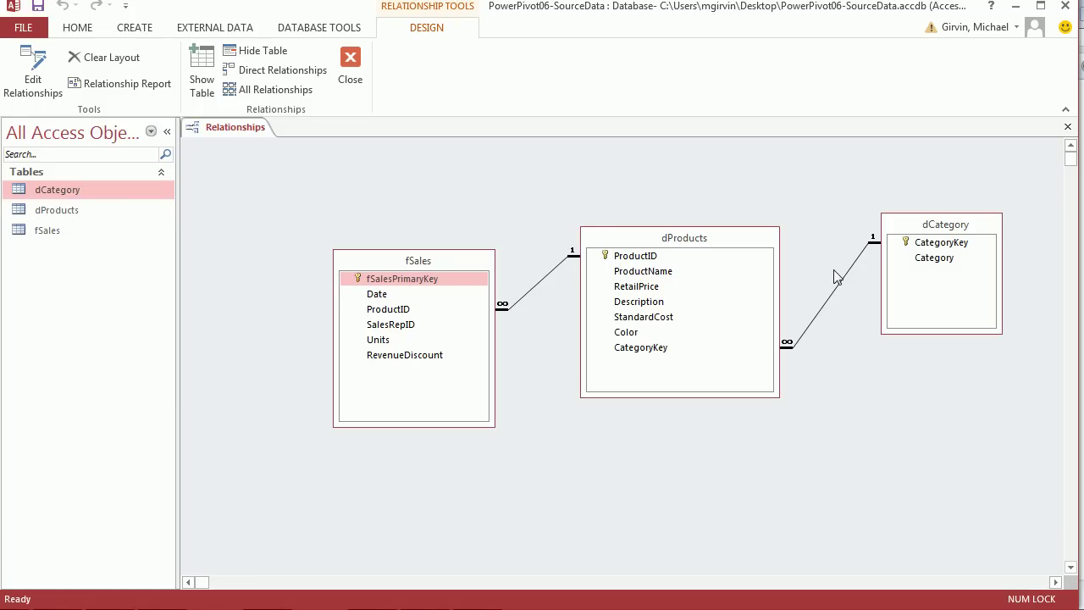
pyautogui.click(1065, 8)
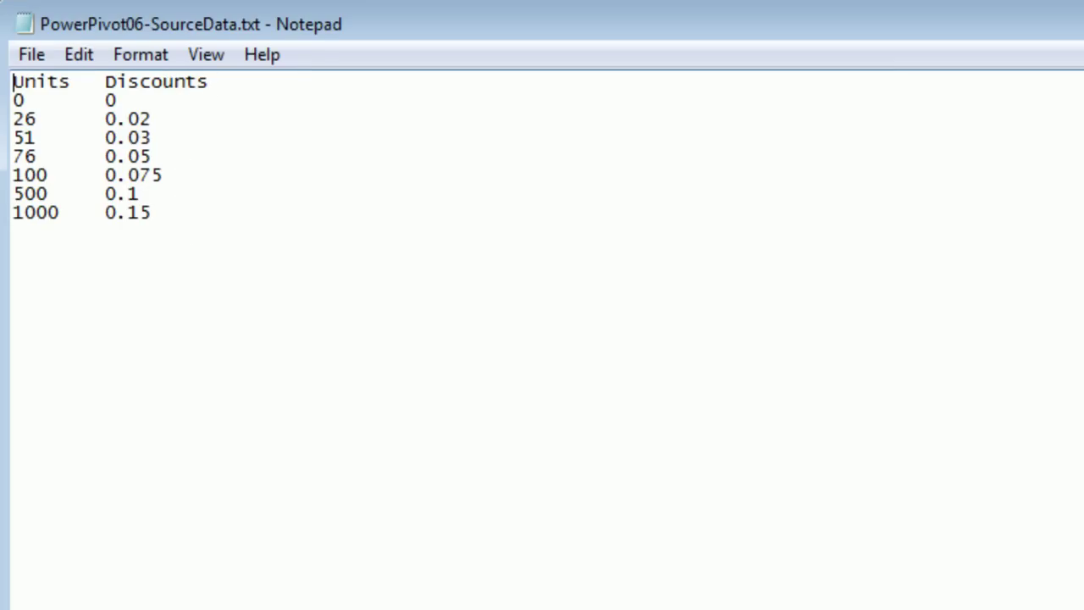
# Step: Close PowerPivot06-SourceData.txt, then open PowerPivot06-SourceData.xlsx from the Desktop to look it over and close it
pyautogui.hotkey('alt', 'F4')
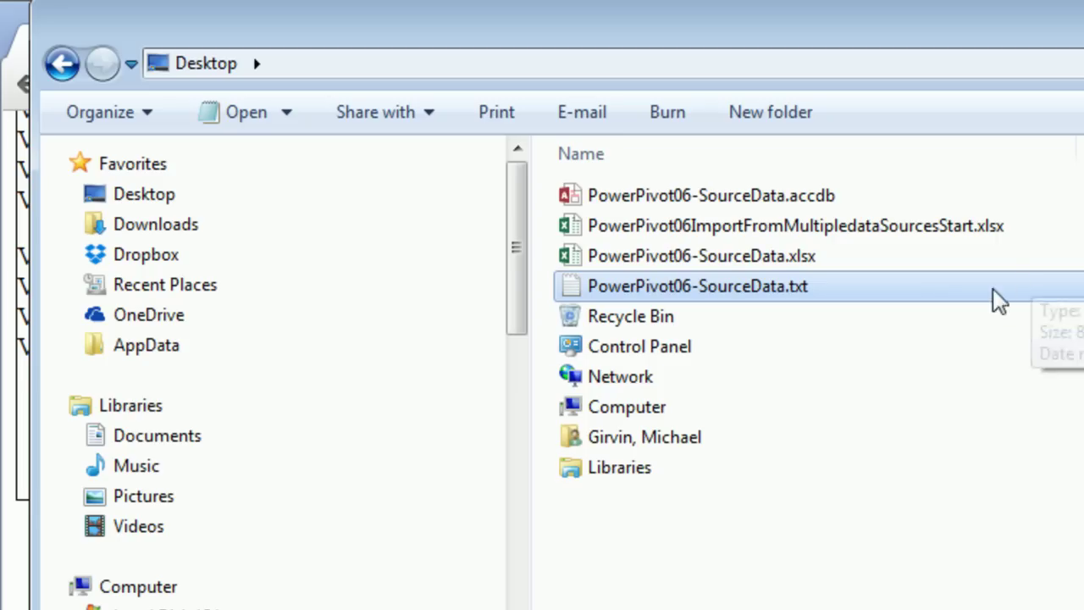
pyautogui.doubleClick(691, 258)
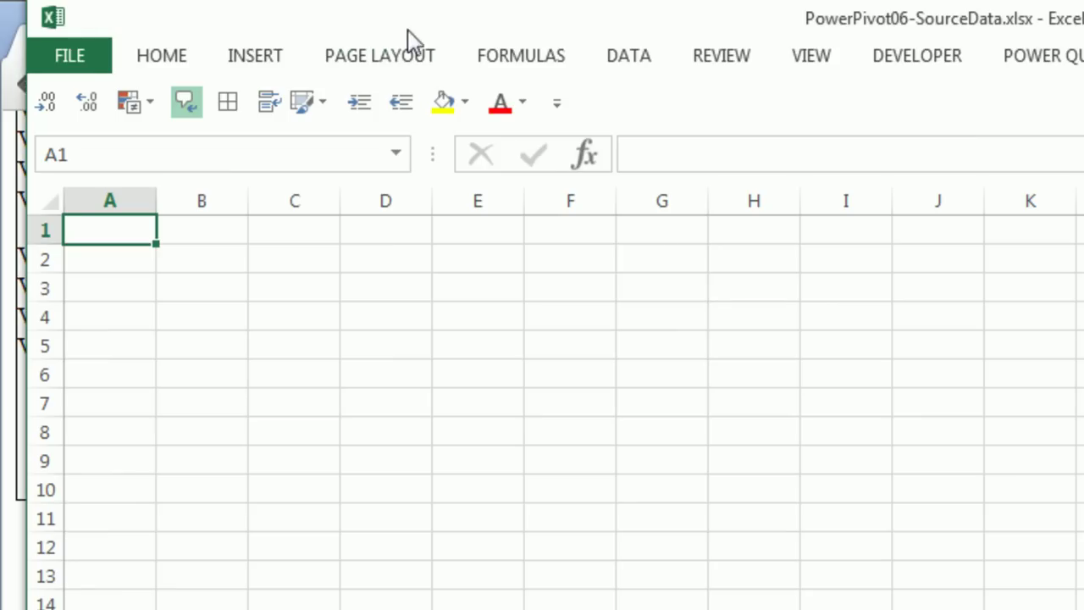
pyautogui.moveTo(404, 18); pyautogui.dragTo(376, 20)
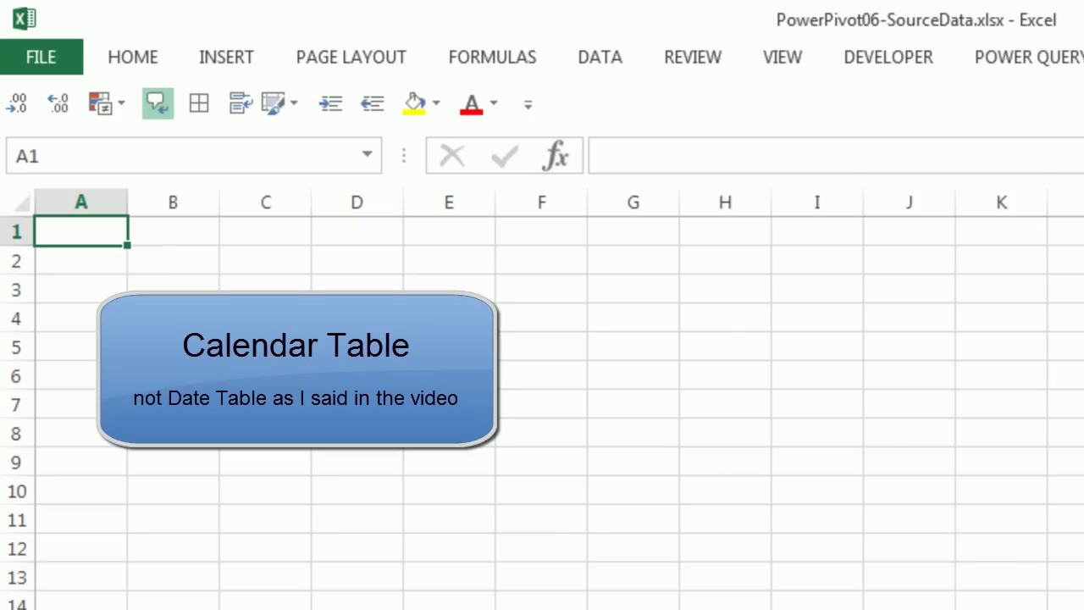
pyautogui.hotkey('alt', 'F4')
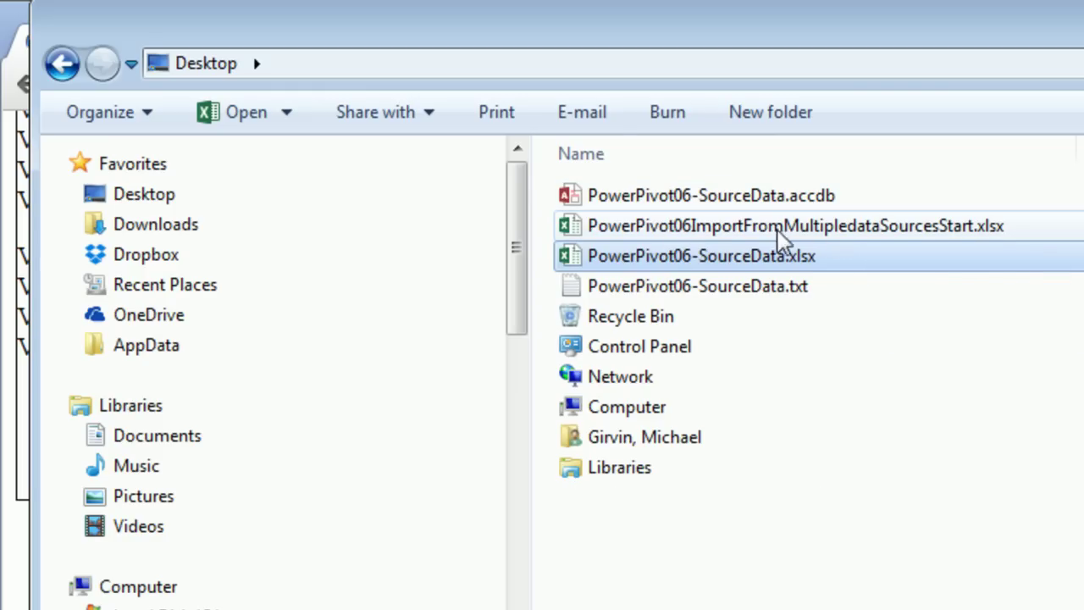
# Step: Open PowerPivot06ImportFromMultipledataSourcesStart.xlsx from the Desktop and go to its PowerPivot data model window
pyautogui.doubleClick(801, 227)
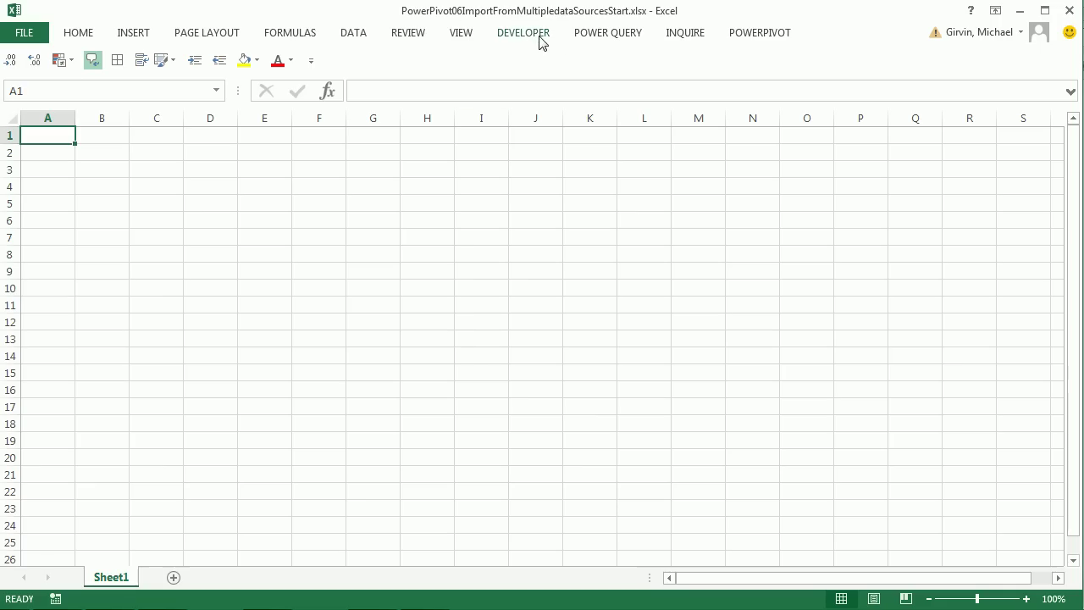
pyautogui.click(778, 34)
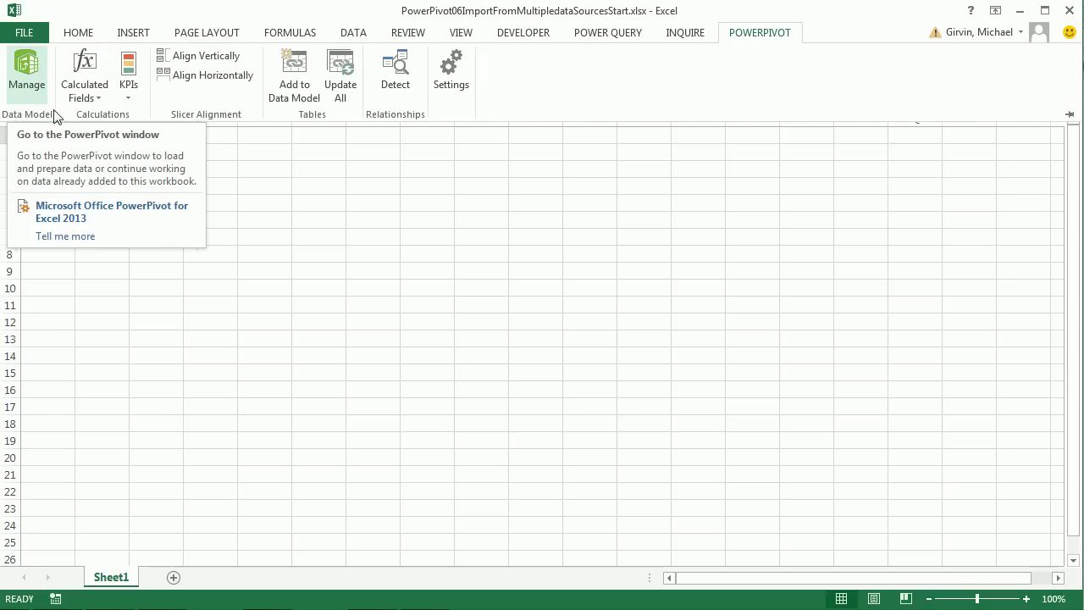
pyautogui.hotkey('alt', 'b')
pyautogui.press('m')
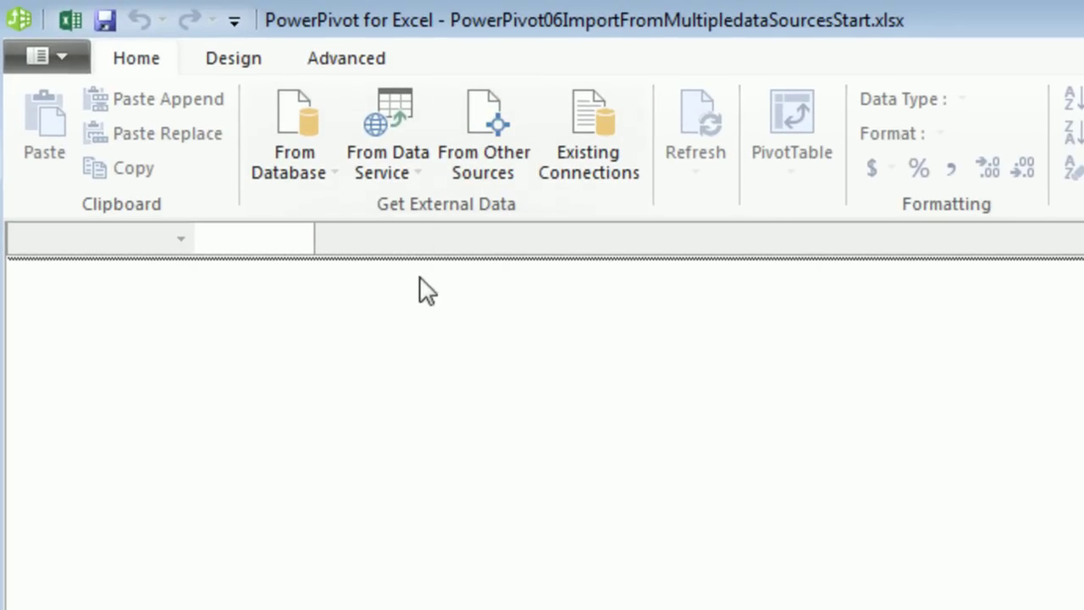
pyautogui.click(299, 163)
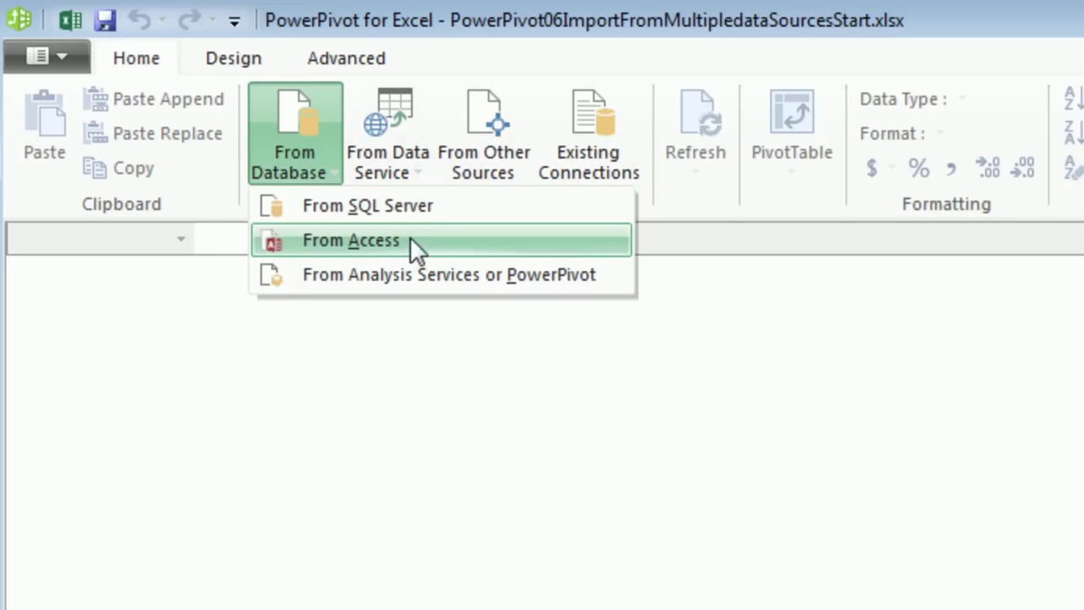
pyautogui.click(407, 188)
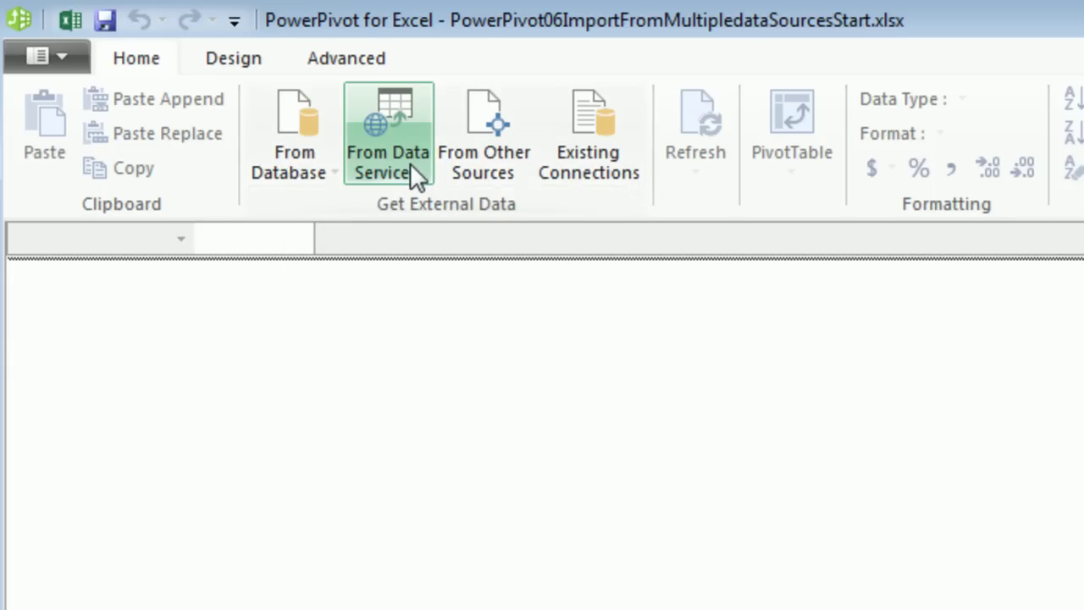
pyautogui.click(409, 163)
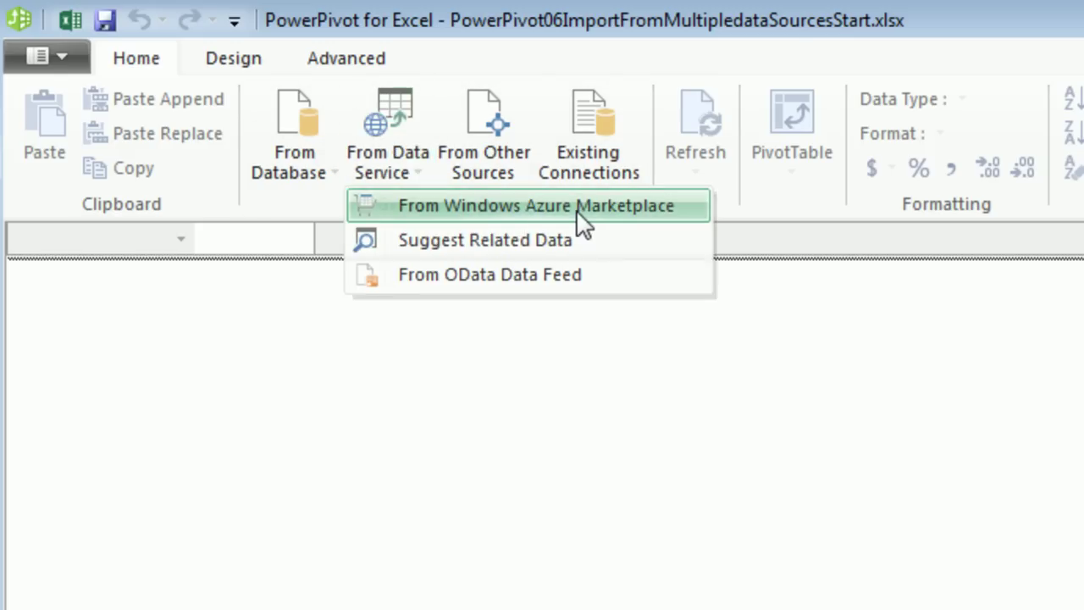
pyautogui.press('Escape')
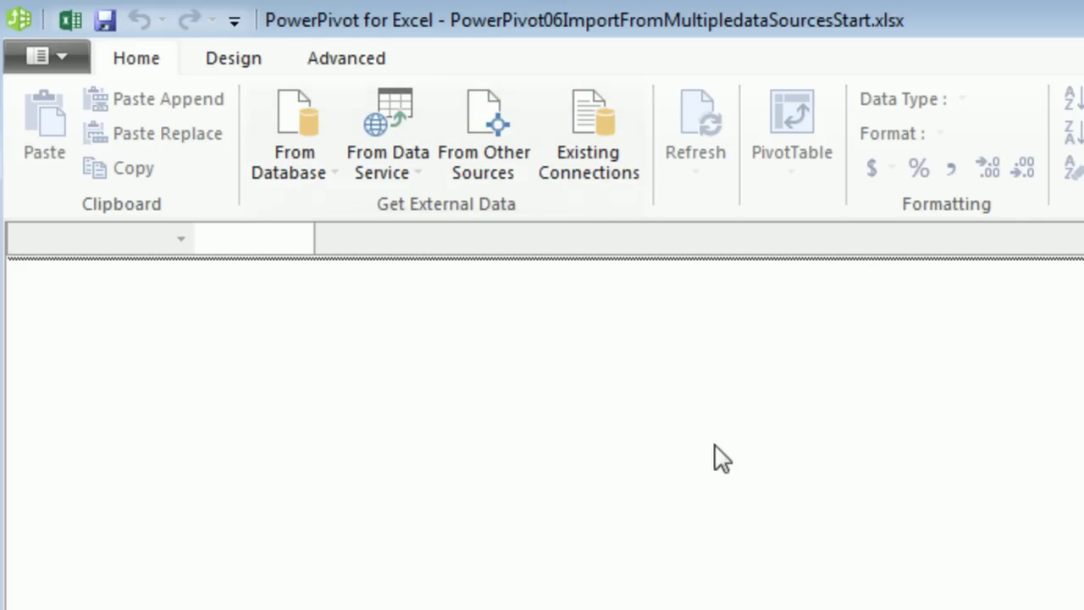
pyautogui.click(613, 166)
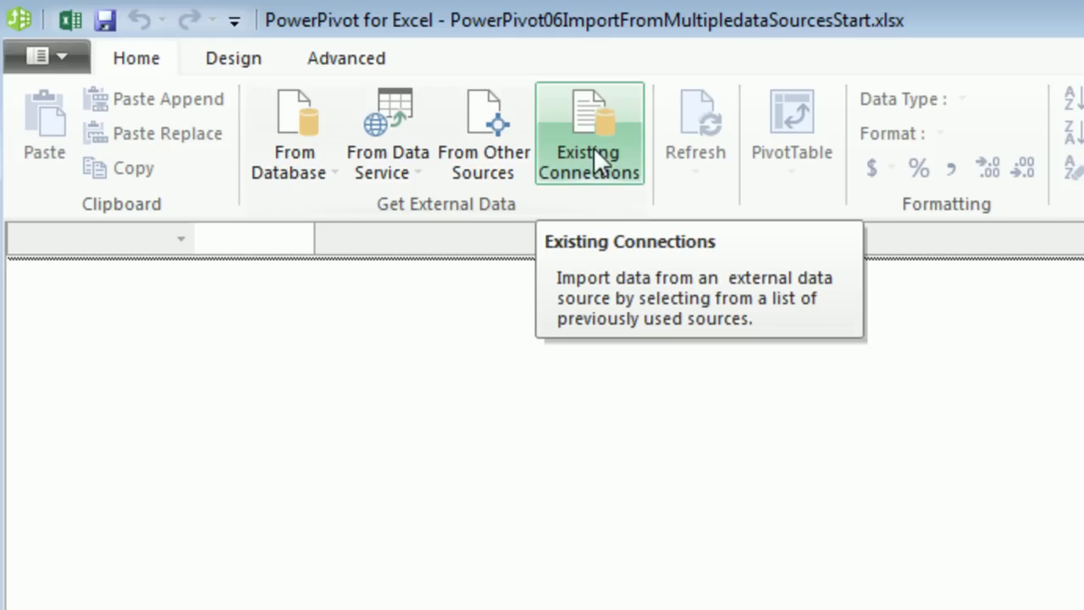
# Step: Start a table import from other sources with Microsoft Access as the data source
pyautogui.click(487, 152)
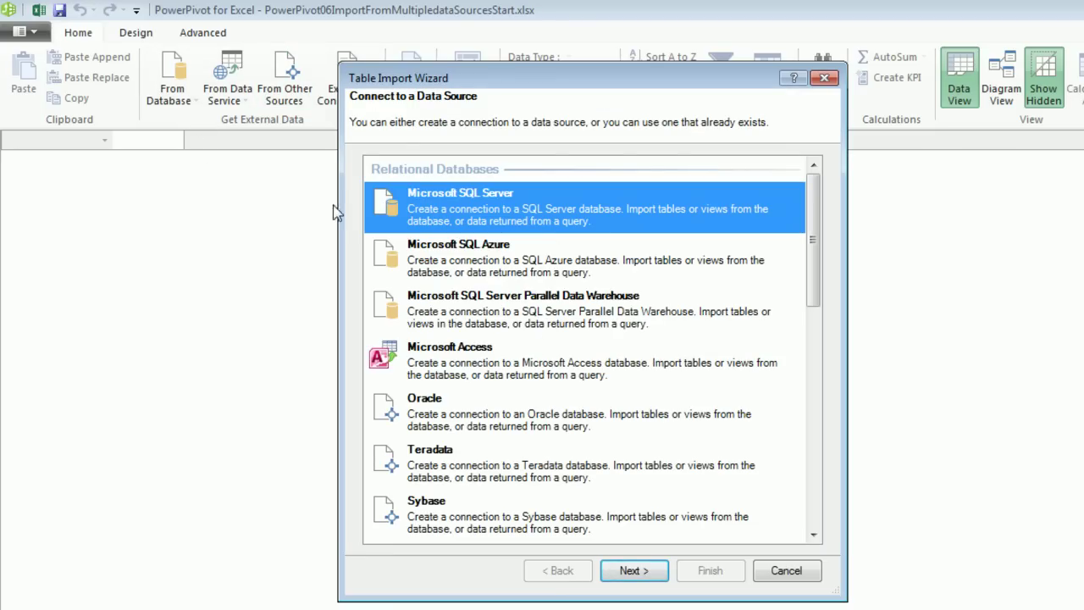
pyautogui.click(466, 368)
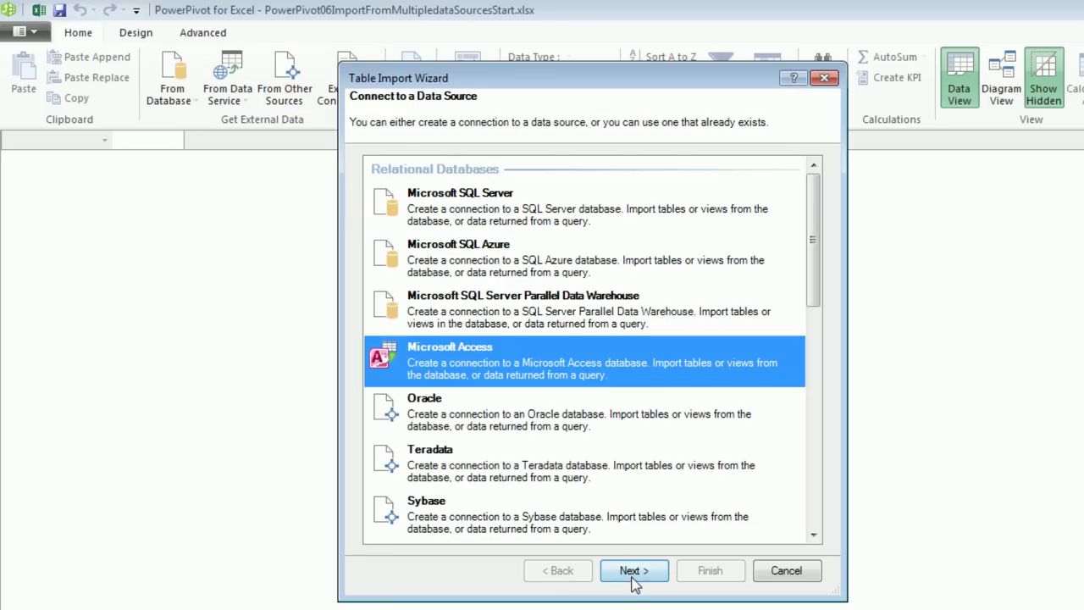
pyautogui.click(638, 573)
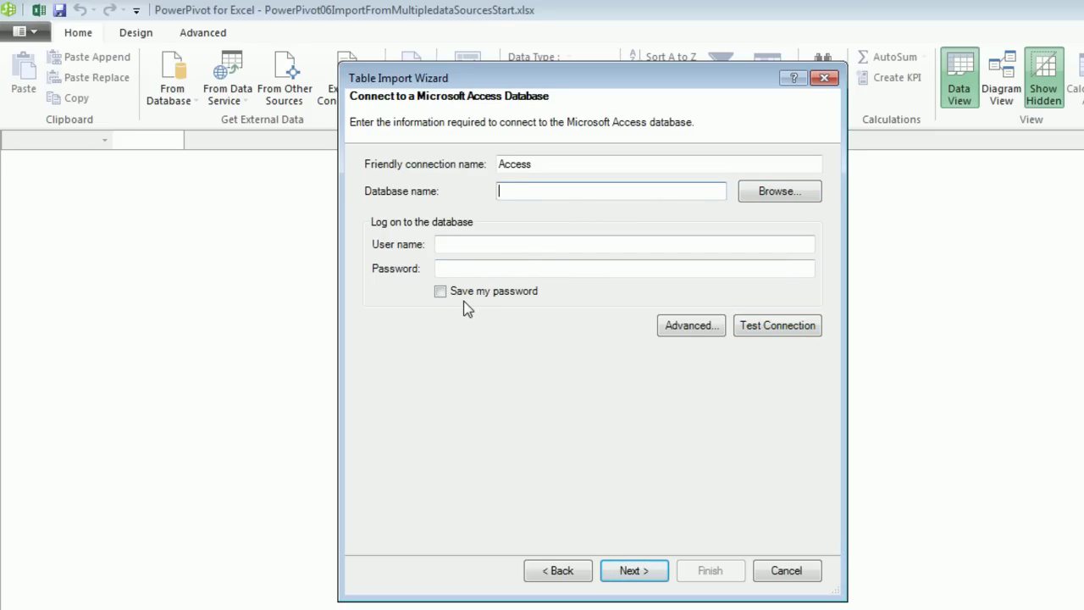
# Step: Connect to PowerPivot06-SourceData.accdb on the Desktop and choose to import from a list of tables and views
pyautogui.click(779, 191)
pyautogui.click(89, 69)
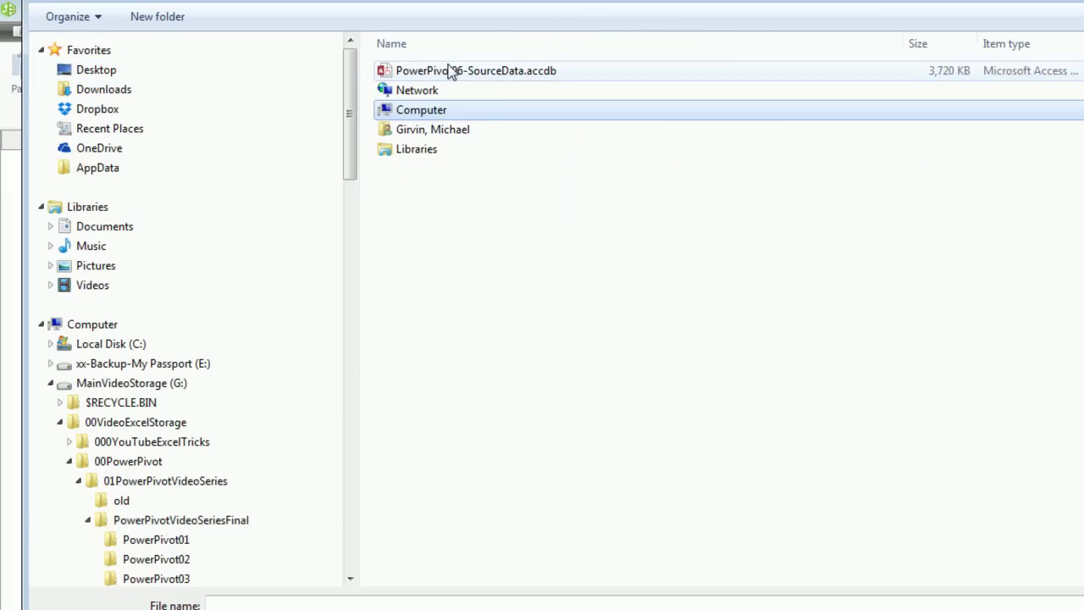
pyautogui.doubleClick(450, 72)
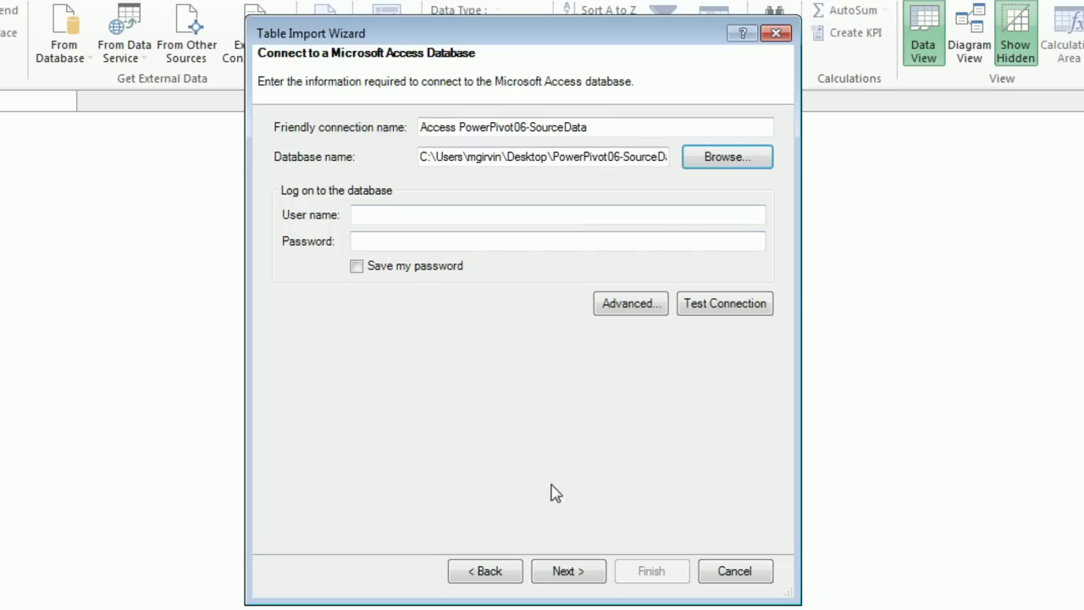
pyautogui.click(579, 572)
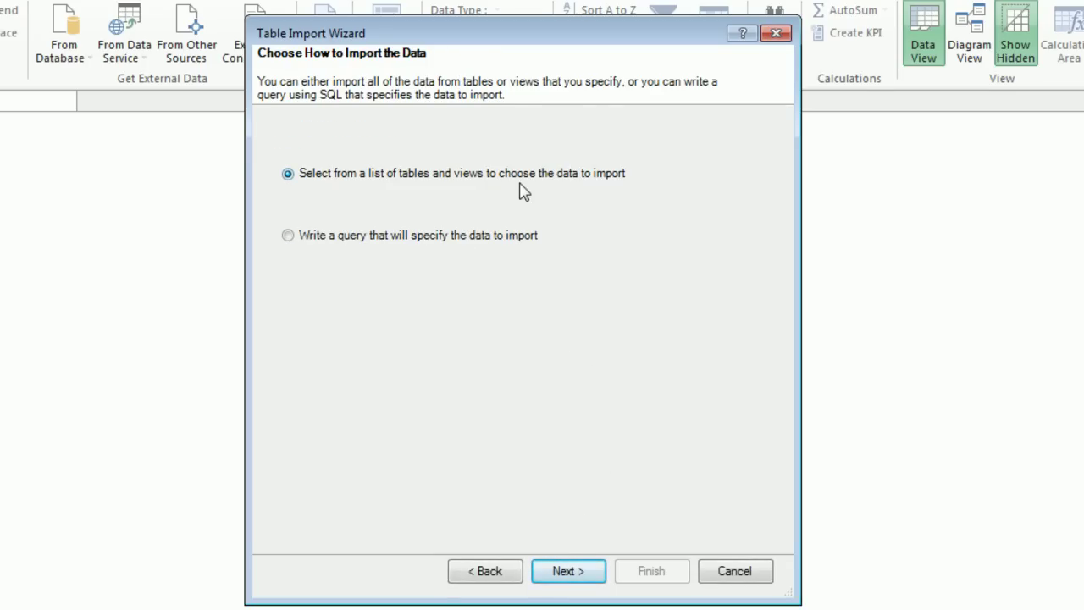
pyautogui.click(569, 573)
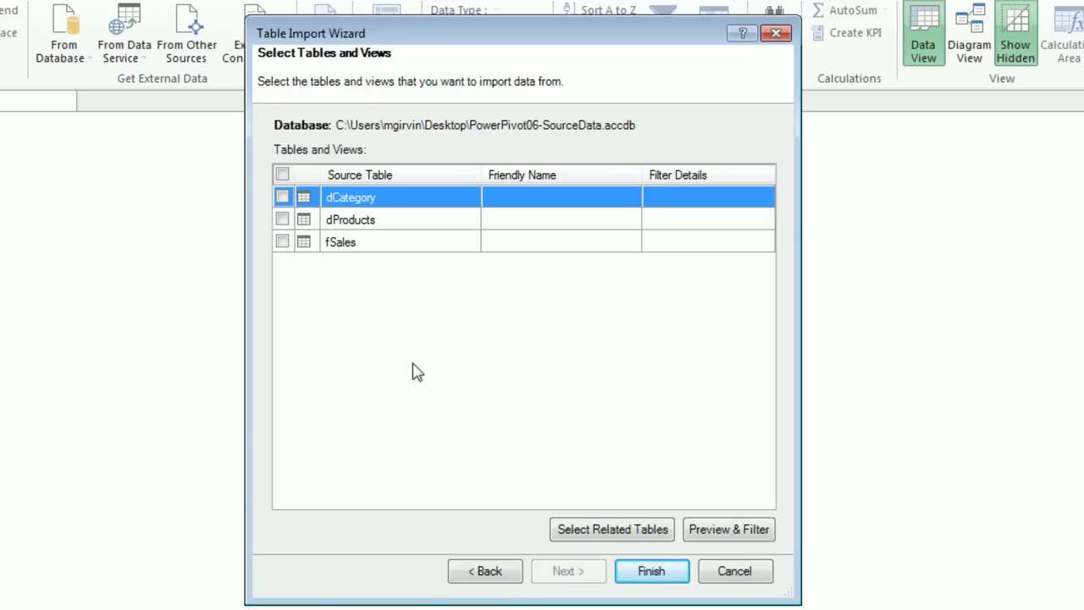
# Step: Select all source tables for import and filter dCategory's Category column to only Freestyle and General
pyautogui.click(282, 176)
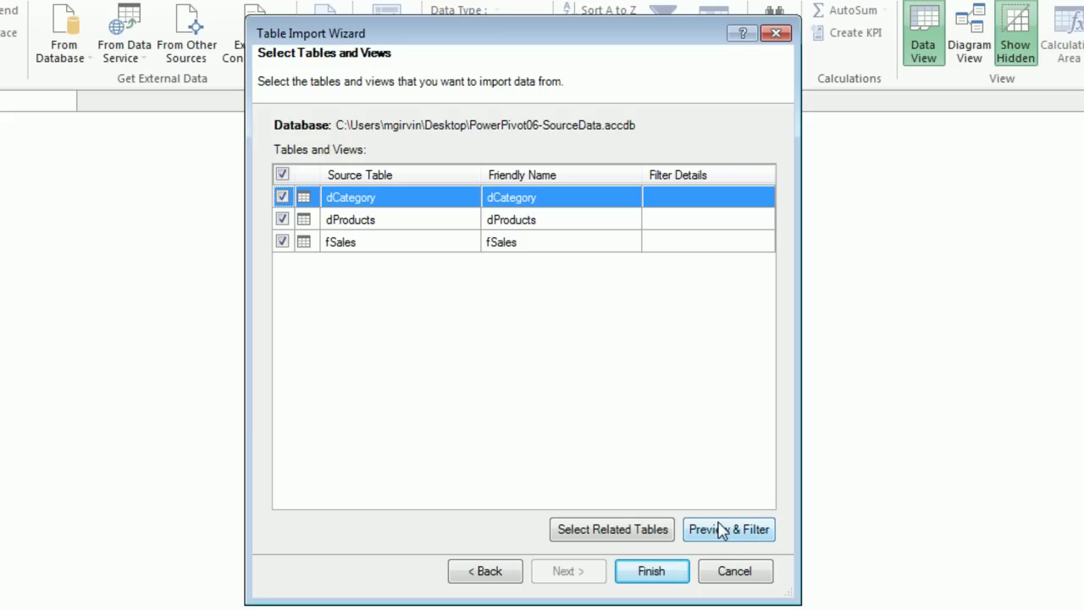
pyautogui.click(769, 532)
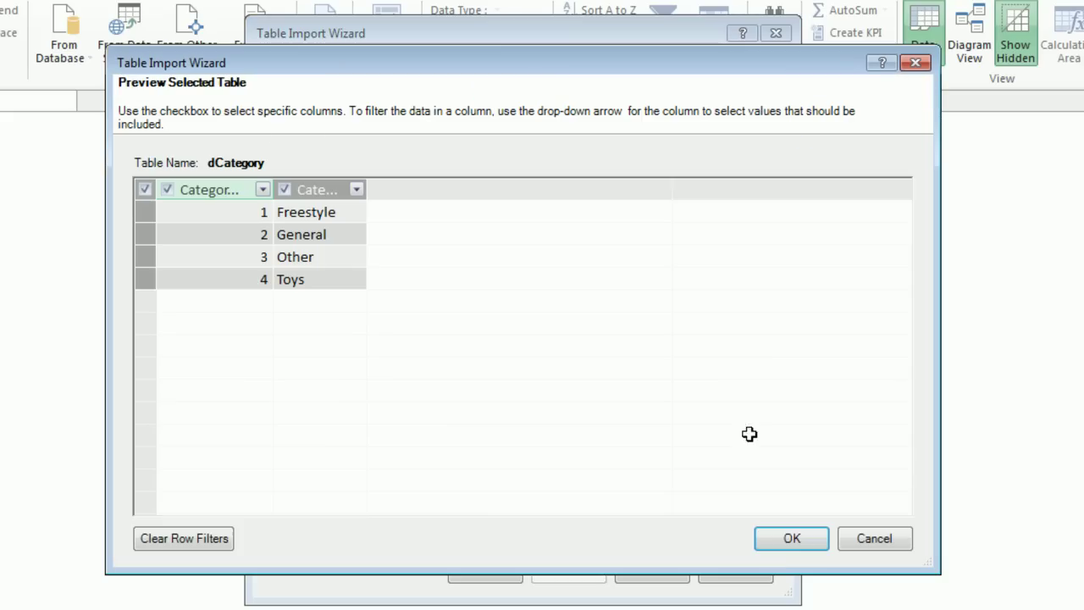
pyautogui.click(357, 197)
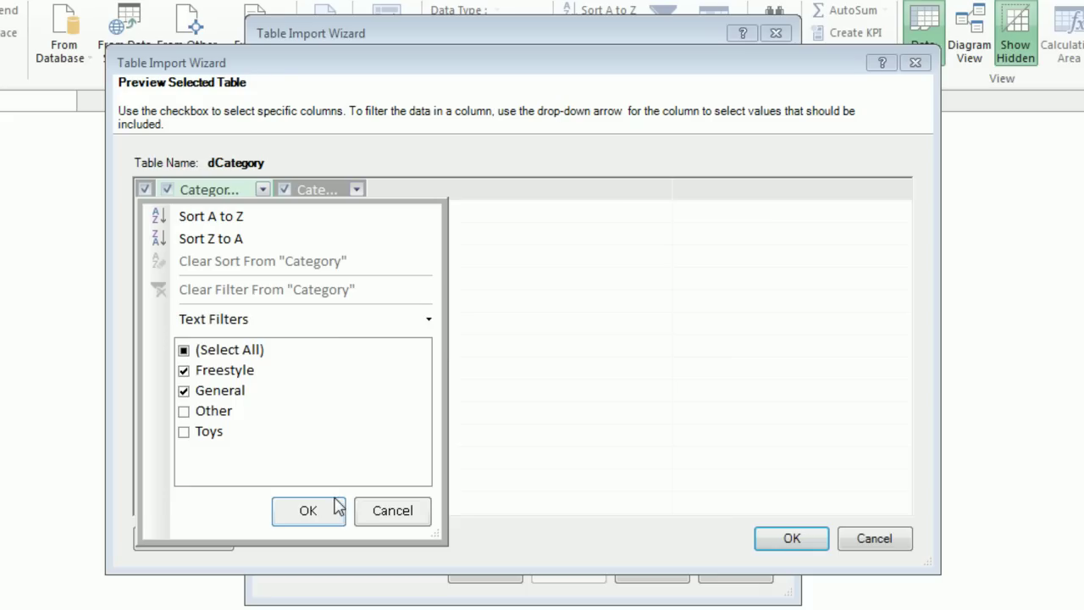
pyautogui.click(312, 515)
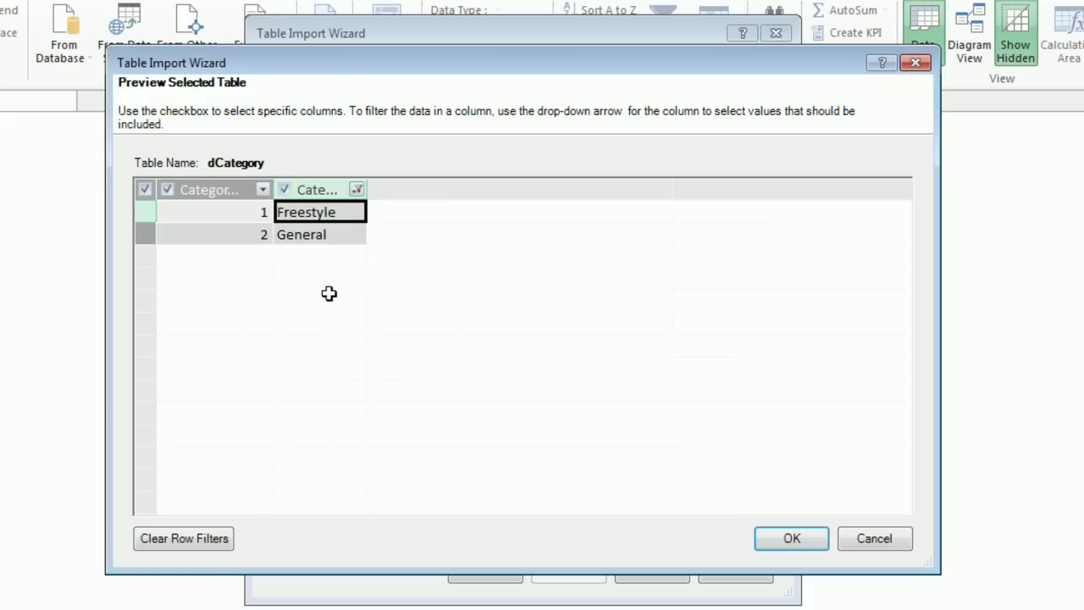
pyautogui.click(793, 544)
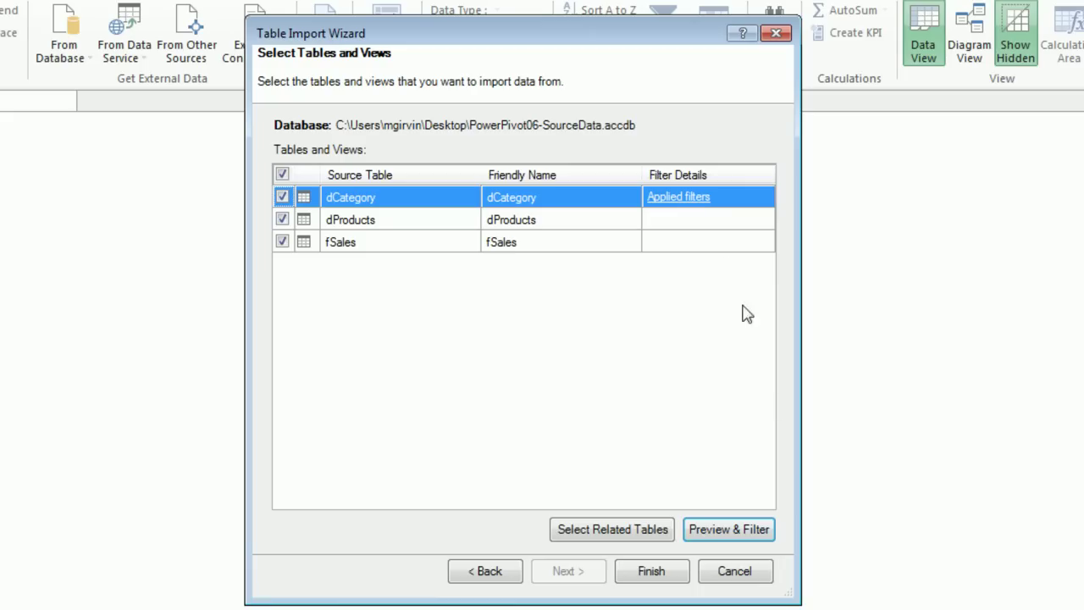
# Step: View the details of the filter applied to dCategory and open the friendly name of dProducts for editing
pyautogui.click(678, 200)
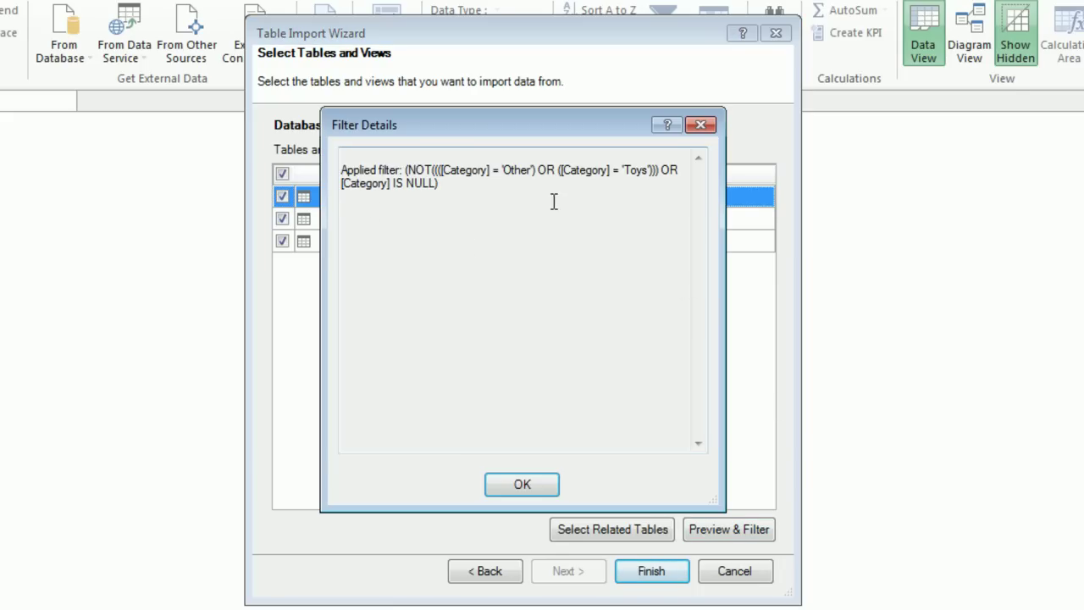
pyautogui.click(522, 486)
pyautogui.click(510, 222)
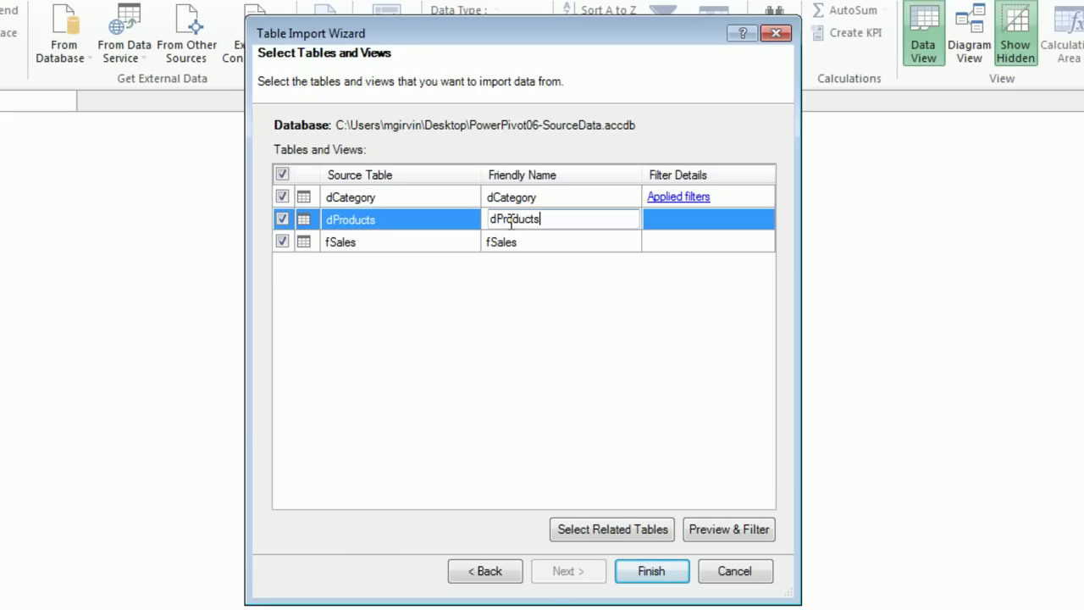
# Step: Exclude the Description column from the dProducts import and view the details of its applied filter
pyautogui.click(396, 223)
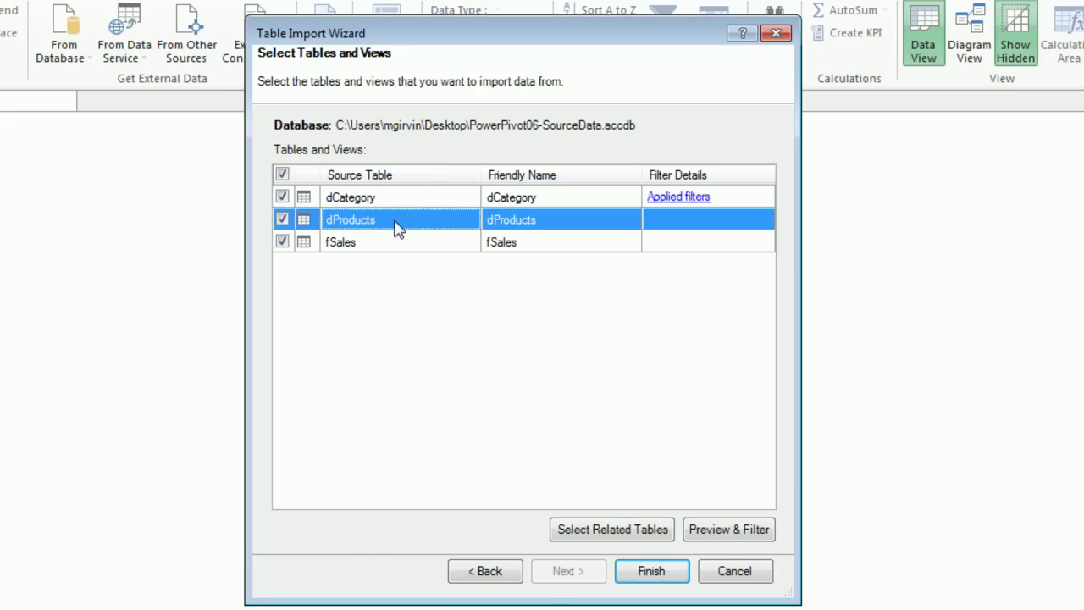
pyautogui.click(730, 529)
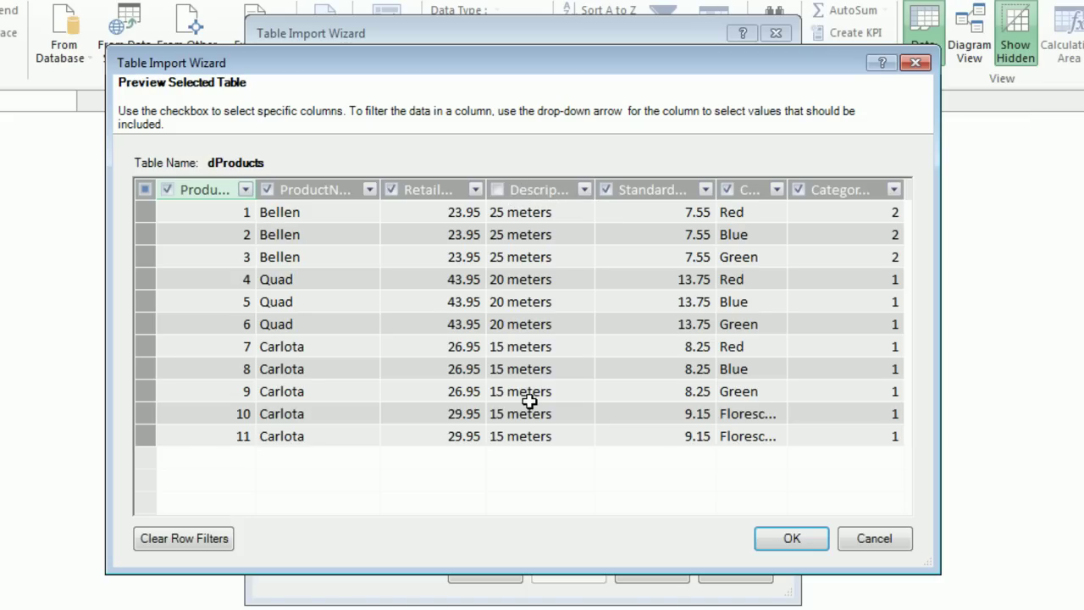
pyautogui.click(794, 539)
pyautogui.click(676, 219)
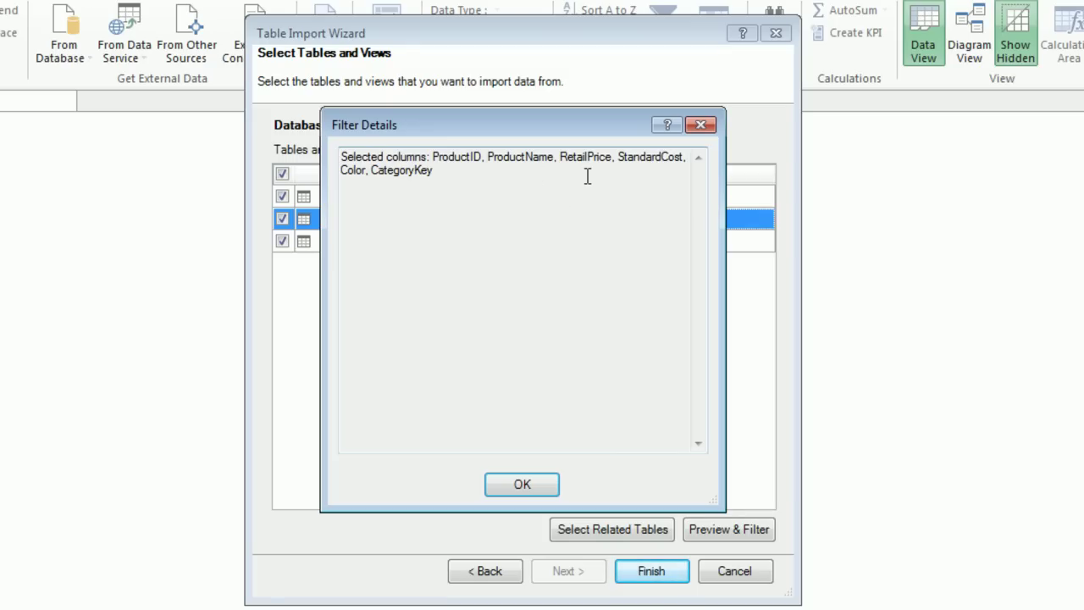
pyautogui.click(531, 484)
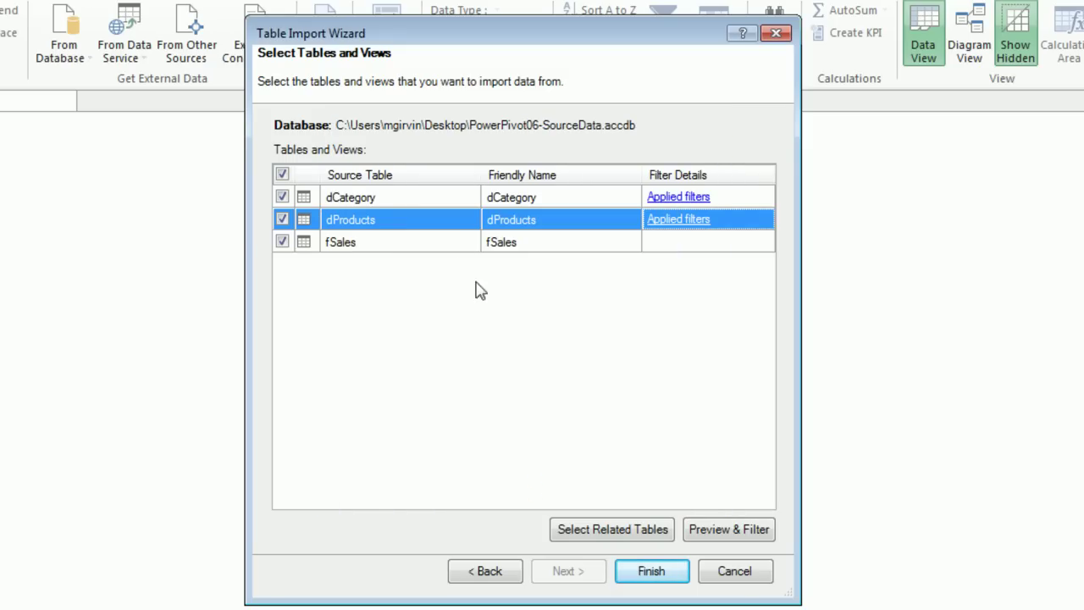
# Step: Preview the fSales source table, widening its Date column, and keep all its columns
pyautogui.click(340, 244)
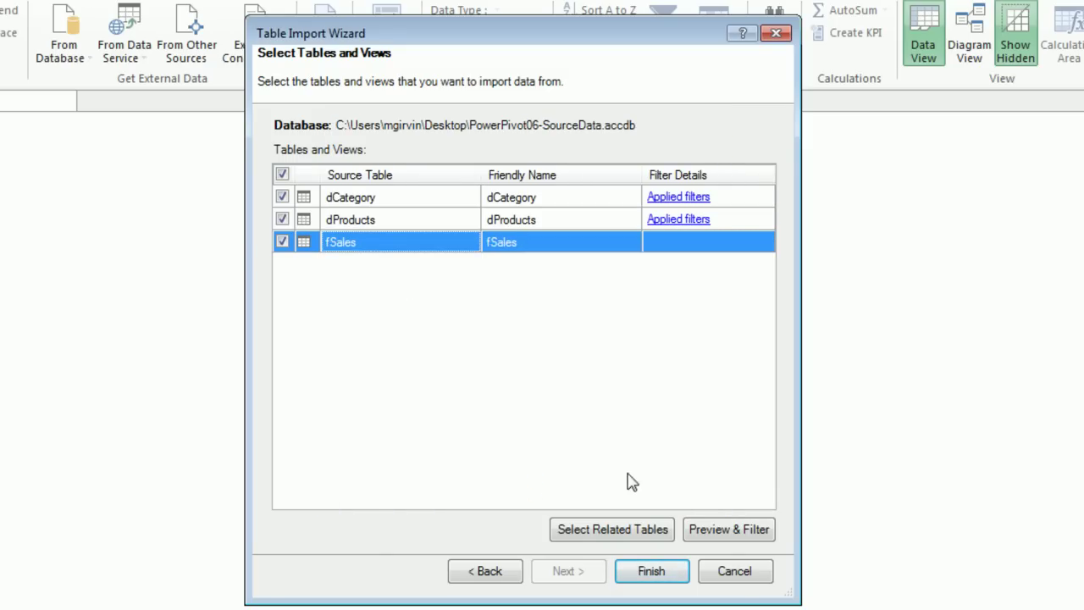
pyautogui.click(728, 531)
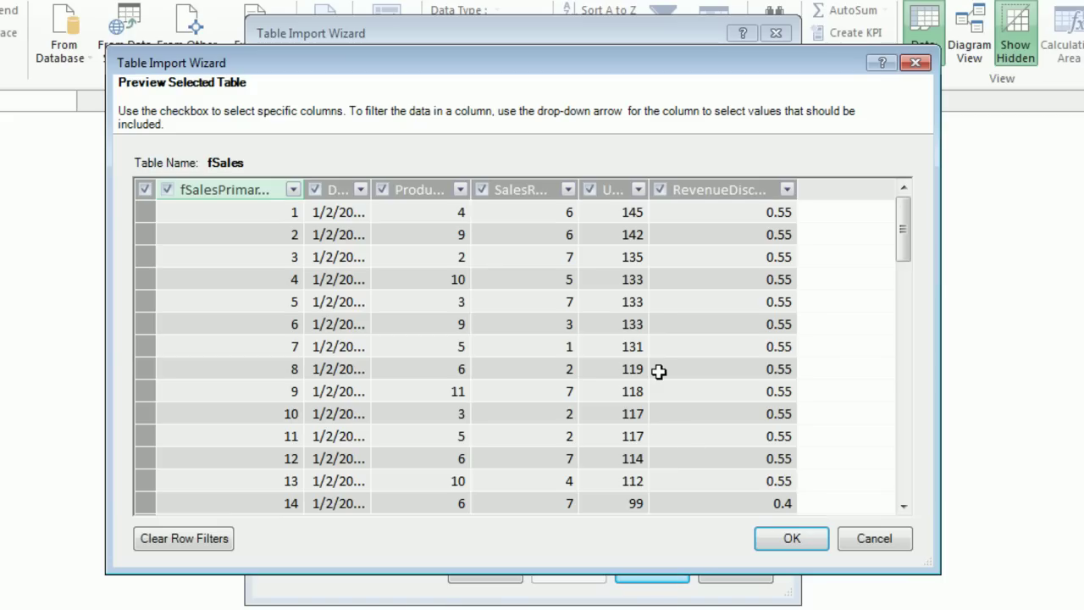
pyautogui.moveTo(372, 189); pyautogui.dragTo(402, 190)
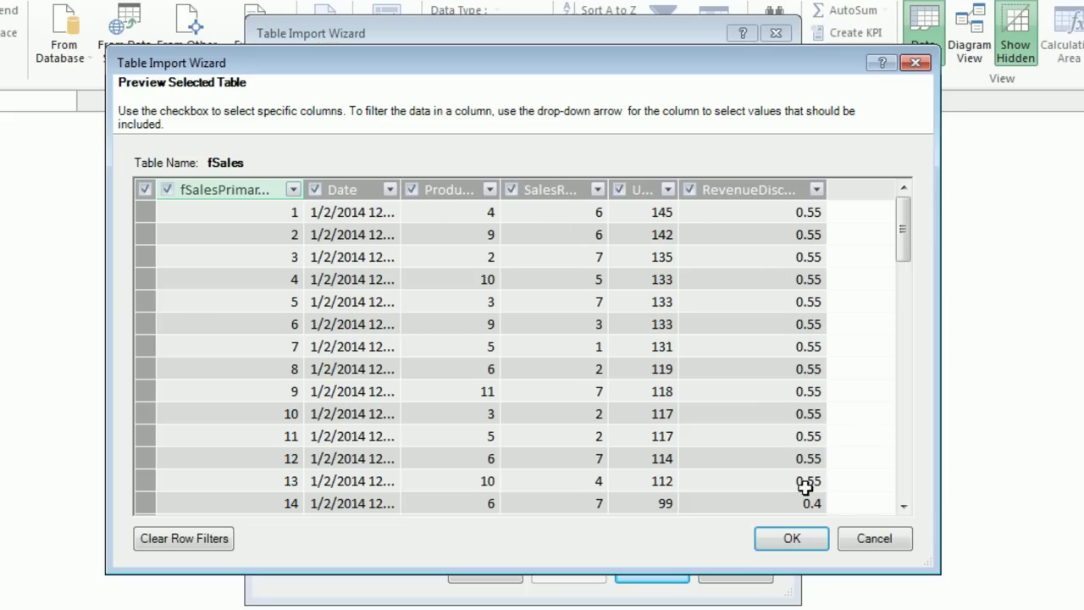
pyautogui.click(796, 537)
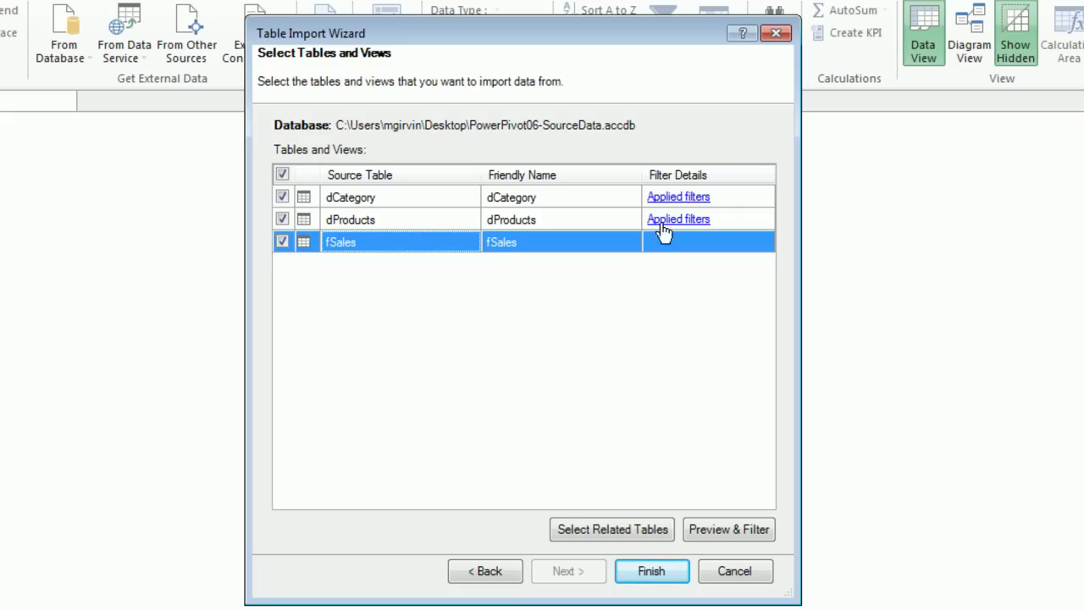
# Step: Finish importing the three Access tables and look through the dProducts and fSales data
pyautogui.click(651, 570)
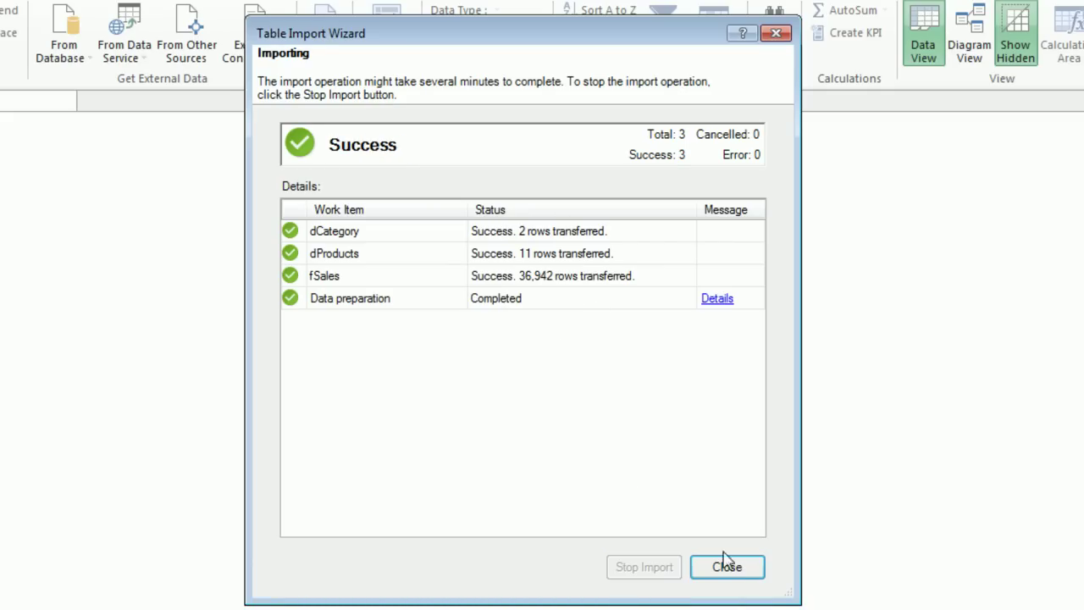
pyautogui.click(733, 569)
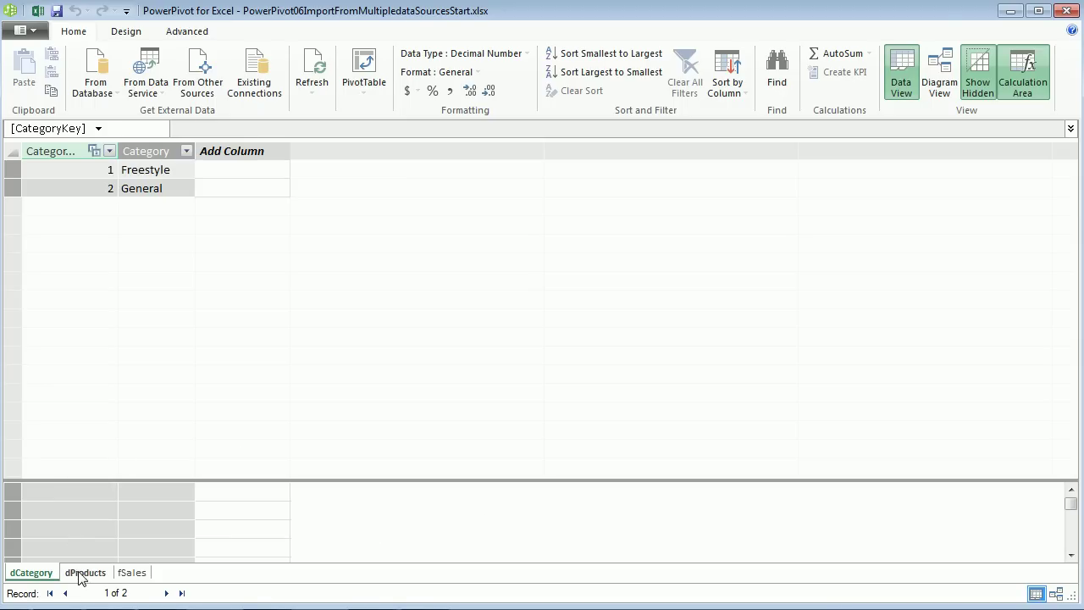
pyautogui.click(85, 572)
pyautogui.click(132, 573)
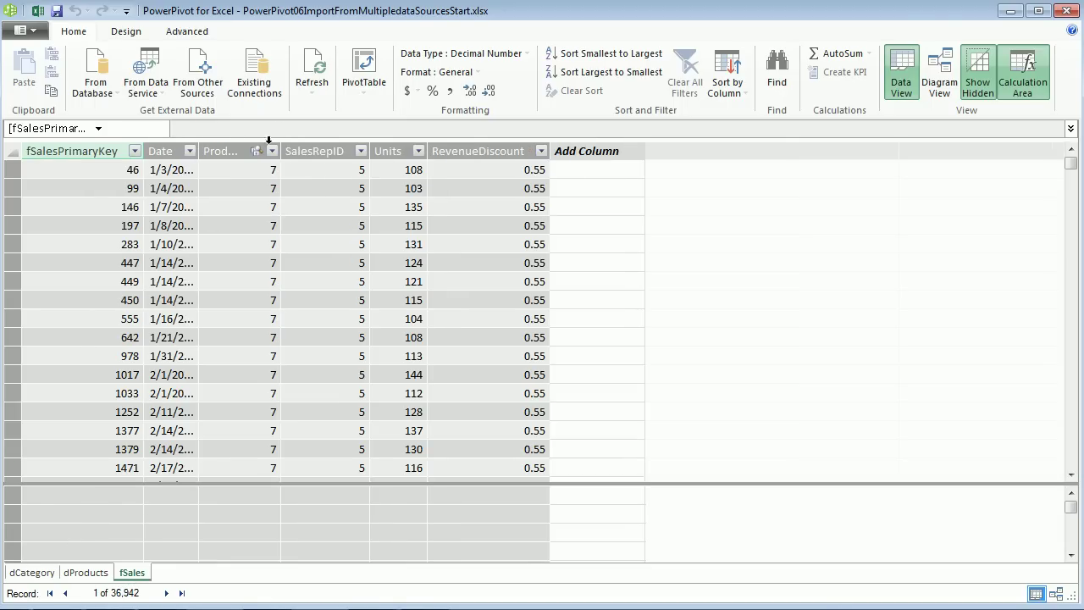
# Step: Show the model as a diagram, place fSales to the left of dProducts, and enlarge fSales to fit all its fields
pyautogui.click(938, 85)
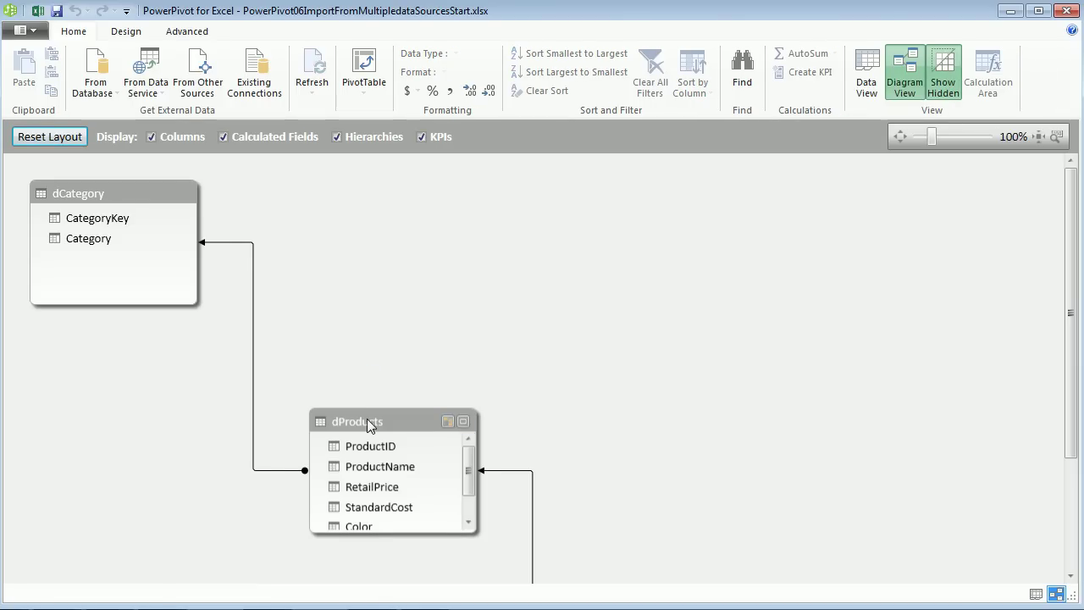
pyautogui.moveTo(367, 418); pyautogui.dragTo(349, 290)
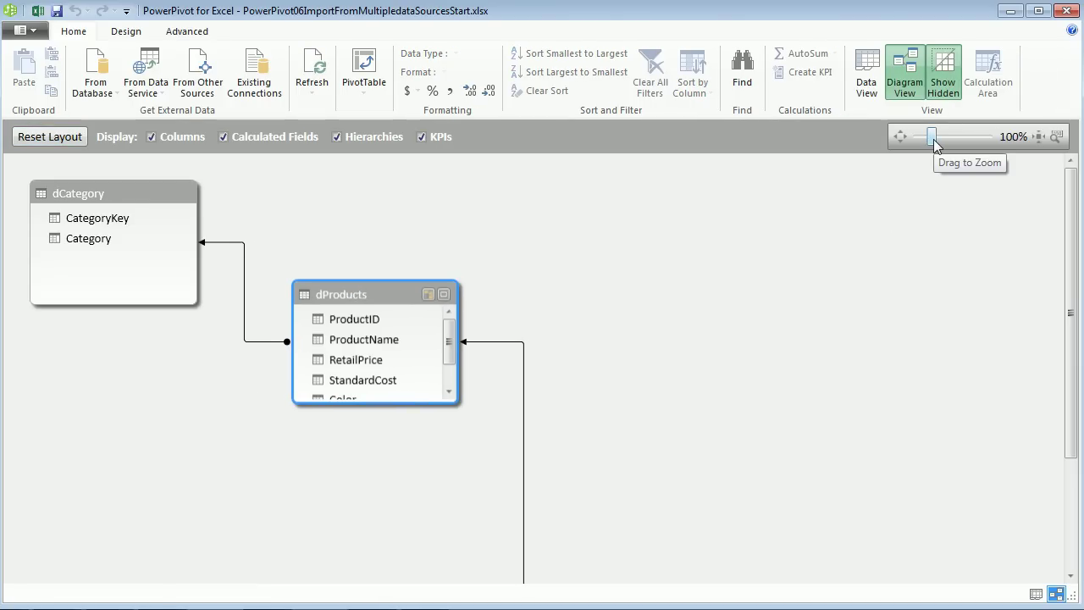
pyautogui.moveTo(933, 140); pyautogui.dragTo(916, 138)
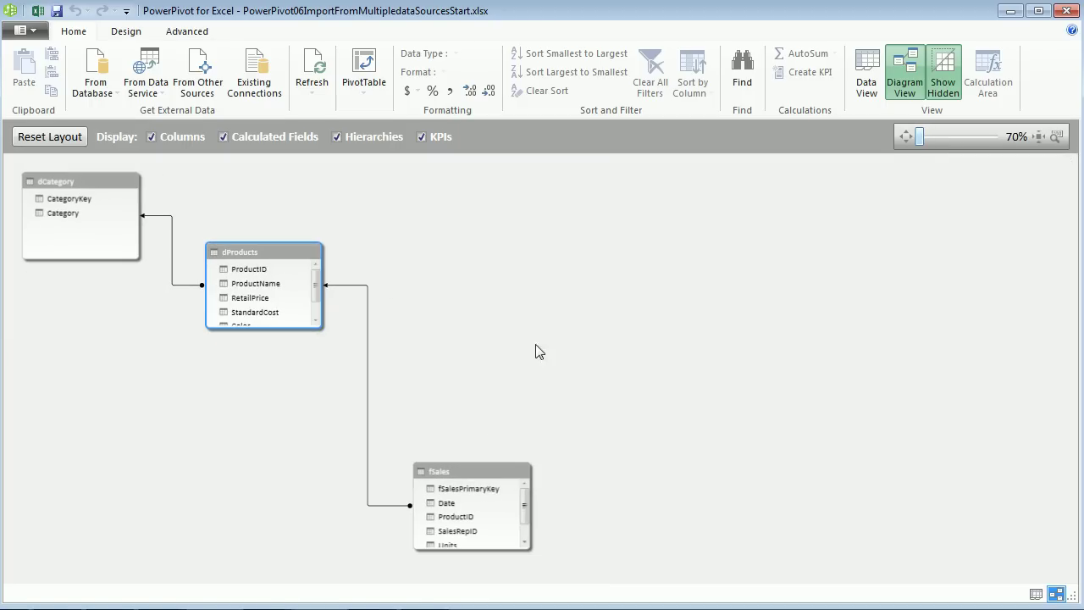
pyautogui.moveTo(451, 471); pyautogui.dragTo(247, 385)
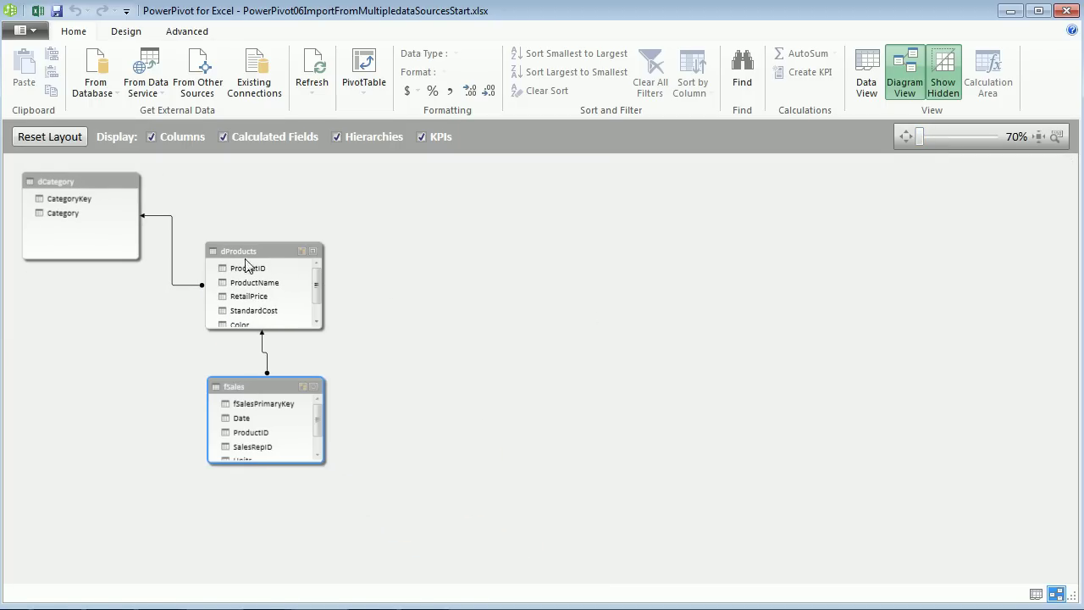
pyautogui.moveTo(275, 257); pyautogui.dragTo(530, 283)
pyautogui.moveTo(255, 386); pyautogui.dragTo(262, 316)
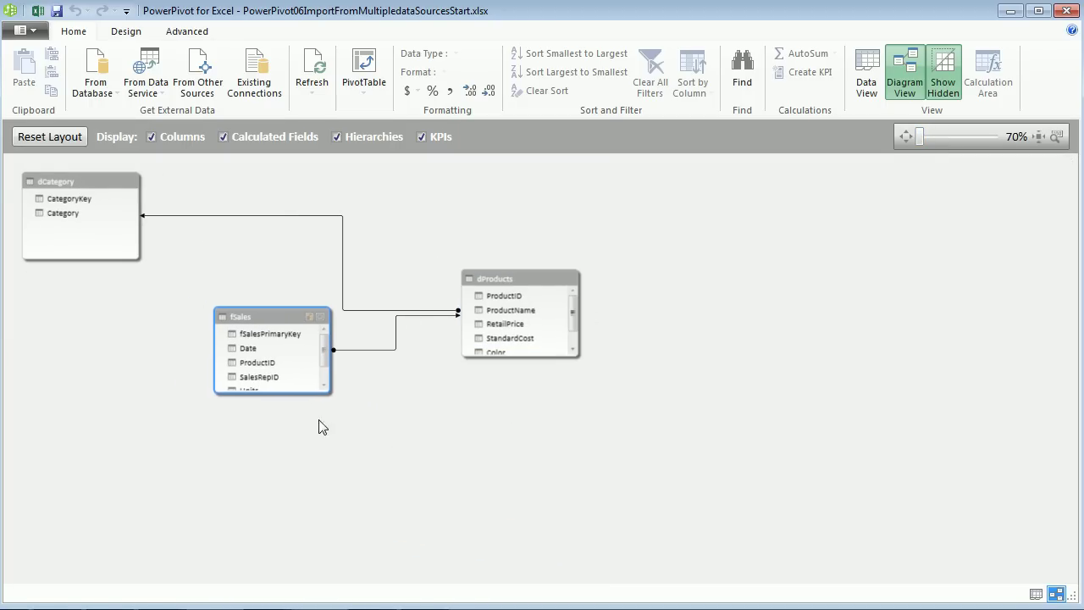
pyautogui.moveTo(330, 392); pyautogui.dragTo(355, 505)
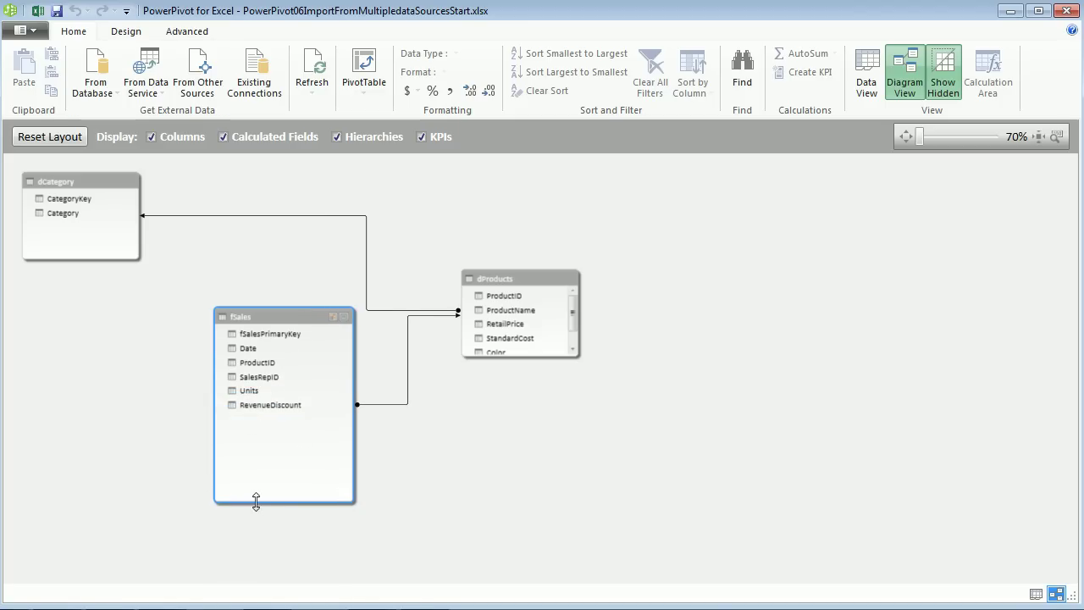
# Step: Move dProducts slightly lower and place dCategory to its right in the diagram
pyautogui.moveTo(509, 277); pyautogui.dragTo(505, 289)
pyautogui.click(53, 188)
pyautogui.moveTo(52, 188); pyautogui.dragTo(678, 271)
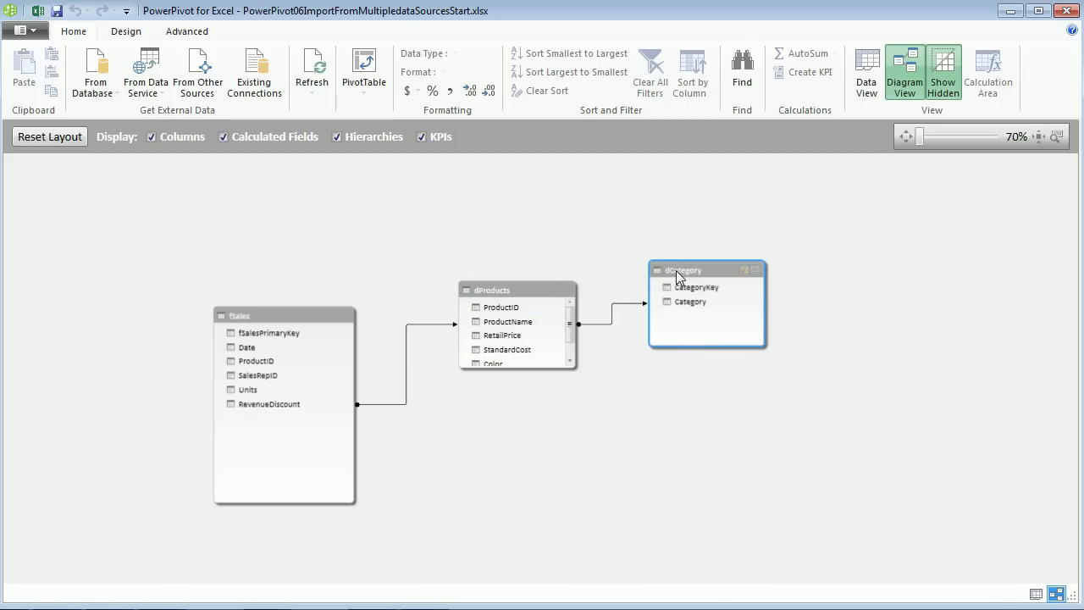
# Step: Return to the data view and start an import from other sources with Text File as the data source
pyautogui.click(867, 88)
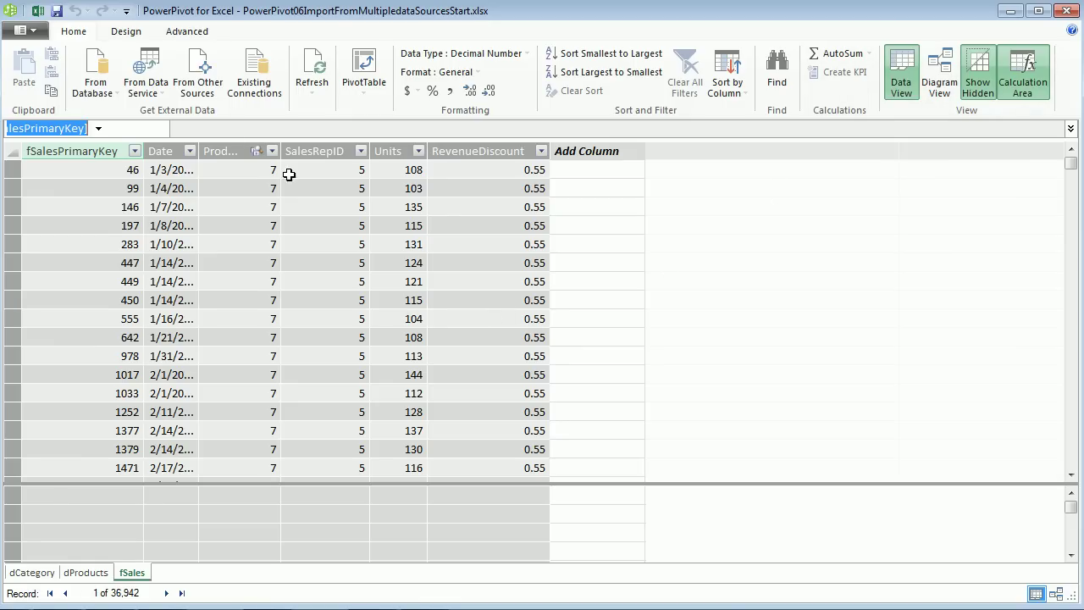
pyautogui.click(202, 88)
pyautogui.moveTo(742, 199); pyautogui.dragTo(757, 428)
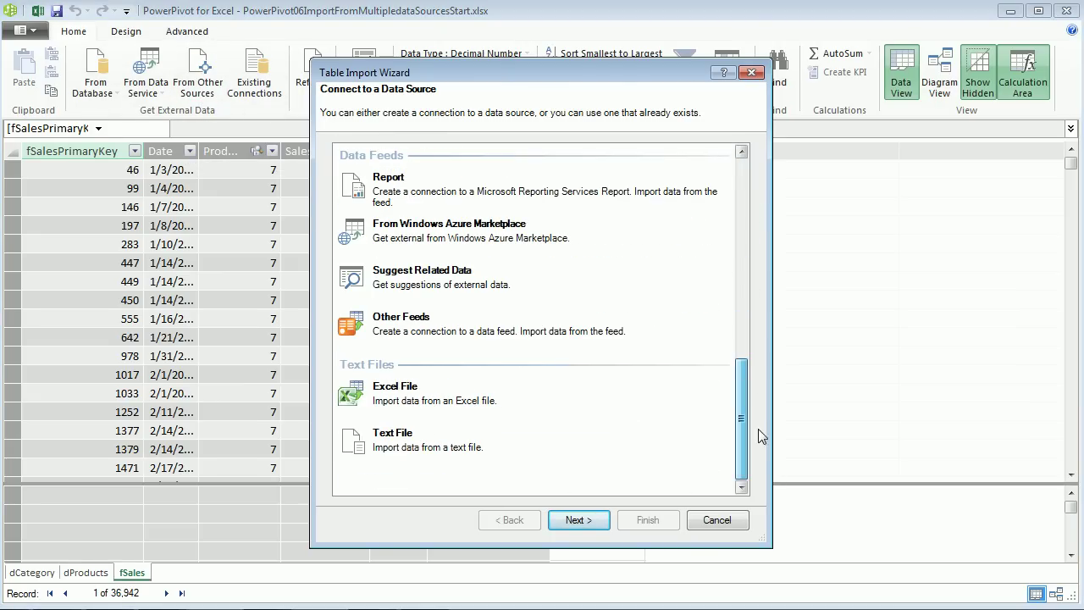
pyautogui.click(377, 438)
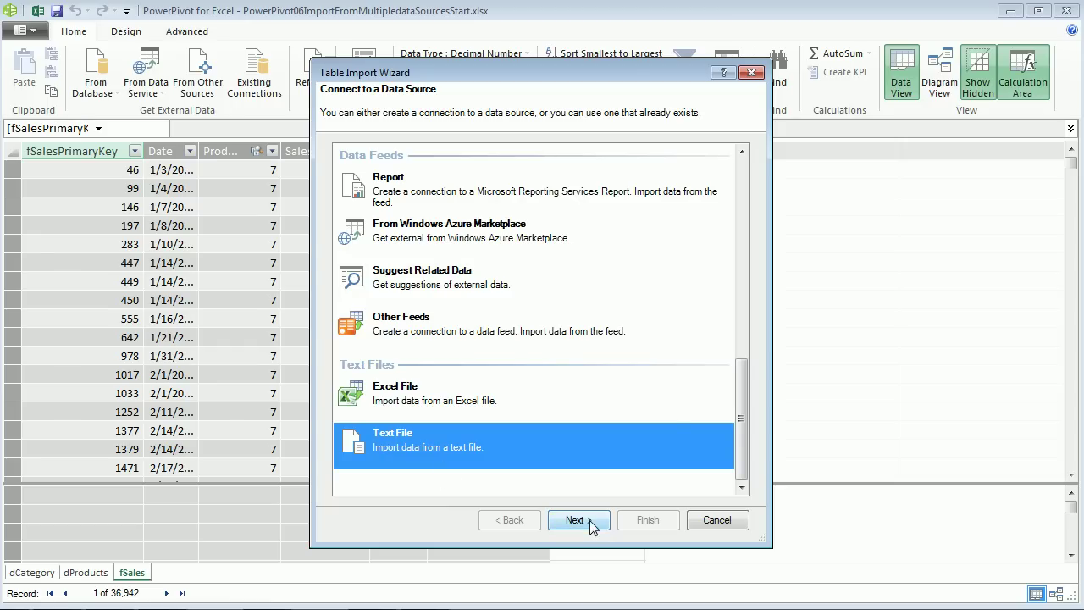
pyautogui.moveTo(738, 435); pyautogui.dragTo(742, 211)
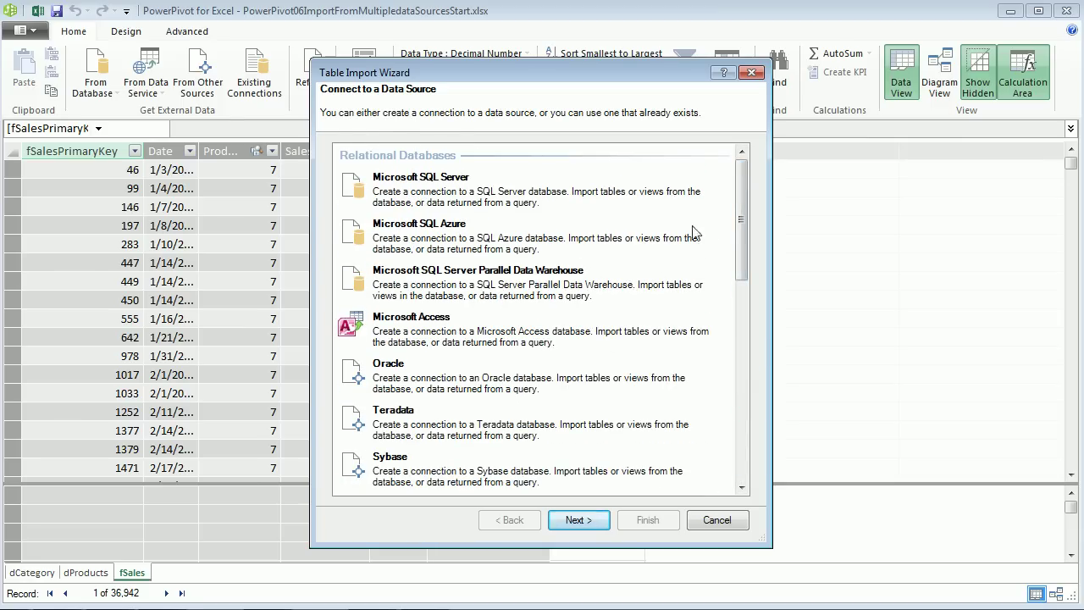
pyautogui.moveTo(741, 217); pyautogui.dragTo(726, 431)
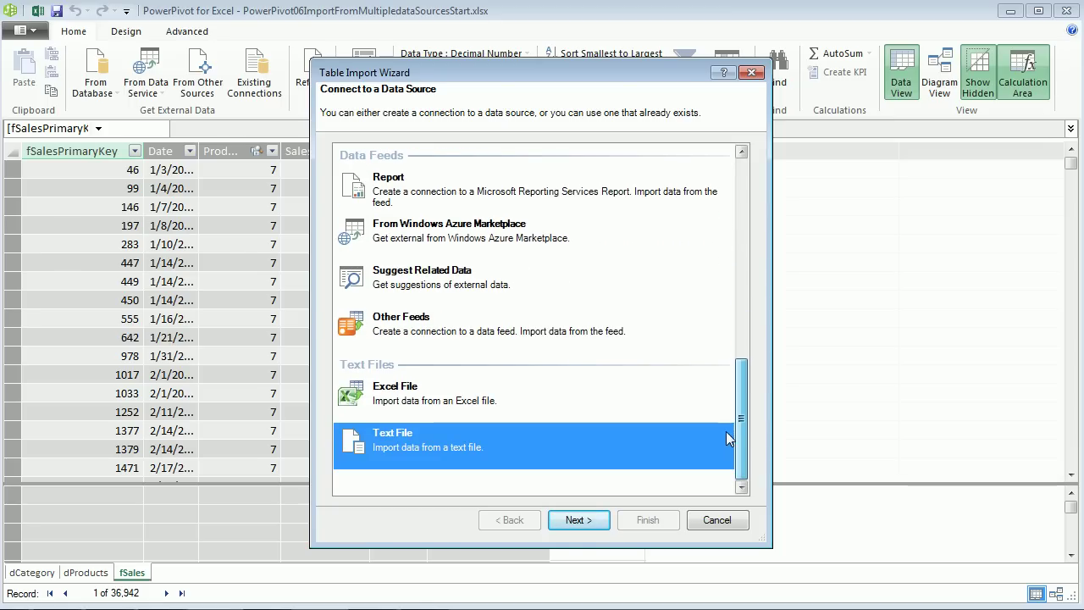
pyautogui.click(593, 522)
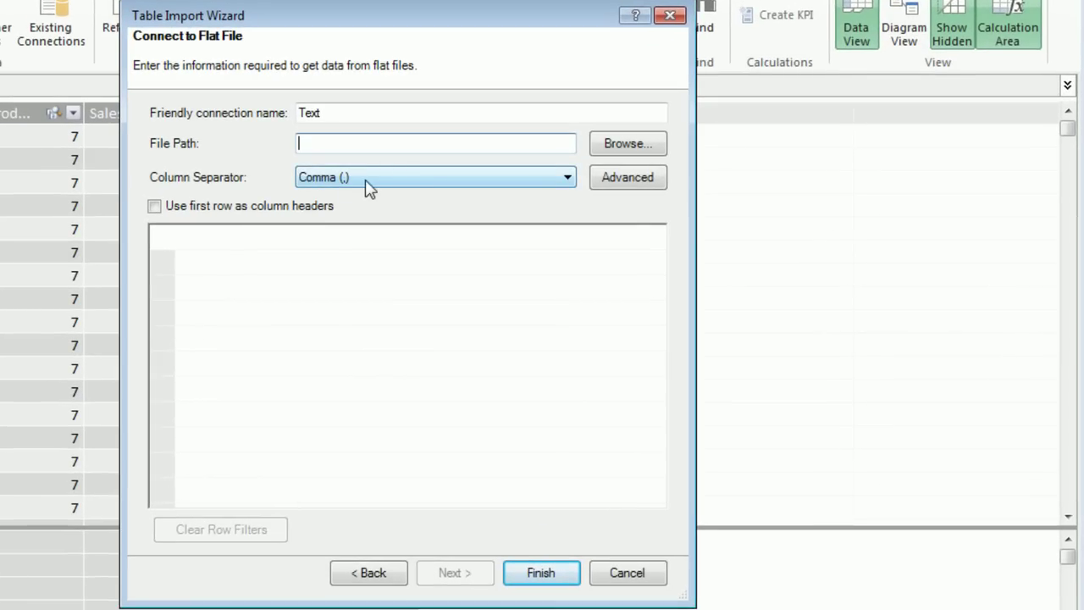
# Step: Set the column separator to Tab, use the first row as column headers, and choose PowerPivot06-SourceData.txt as the source file
pyautogui.click(569, 185)
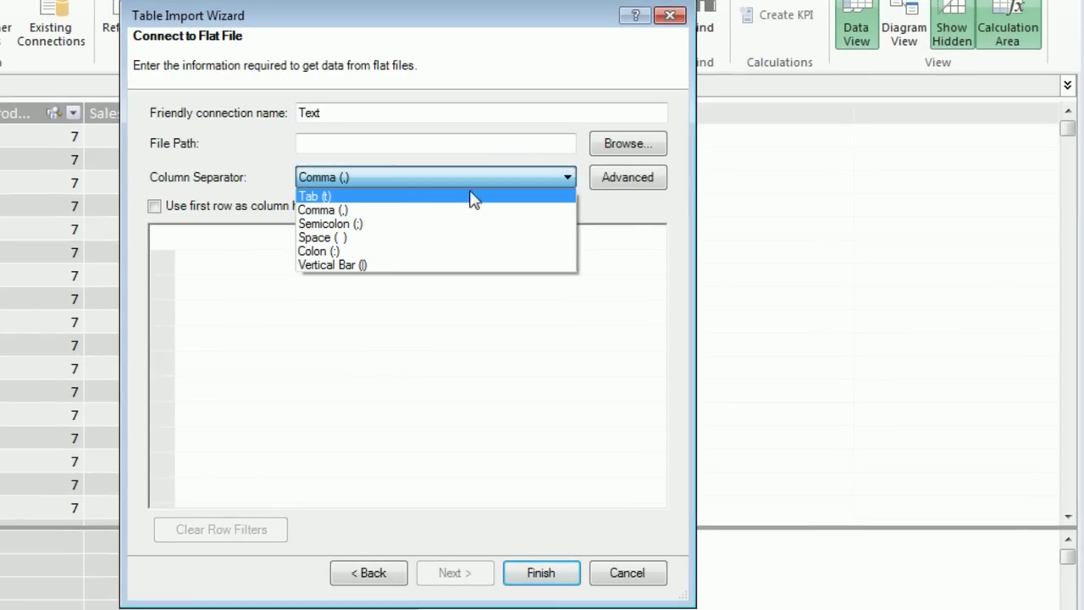
pyautogui.click(408, 200)
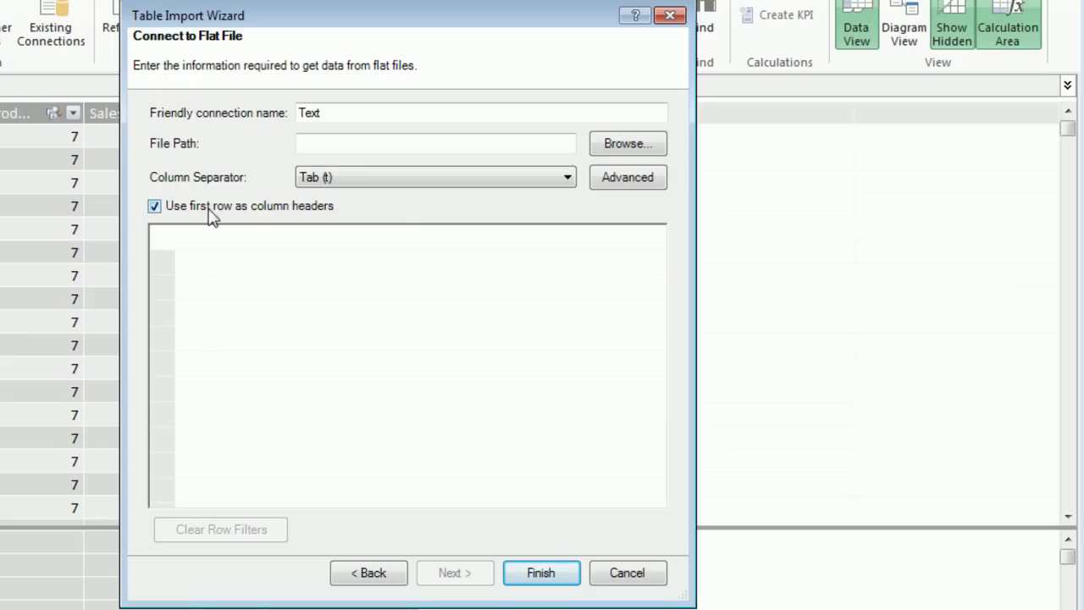
pyautogui.click(628, 144)
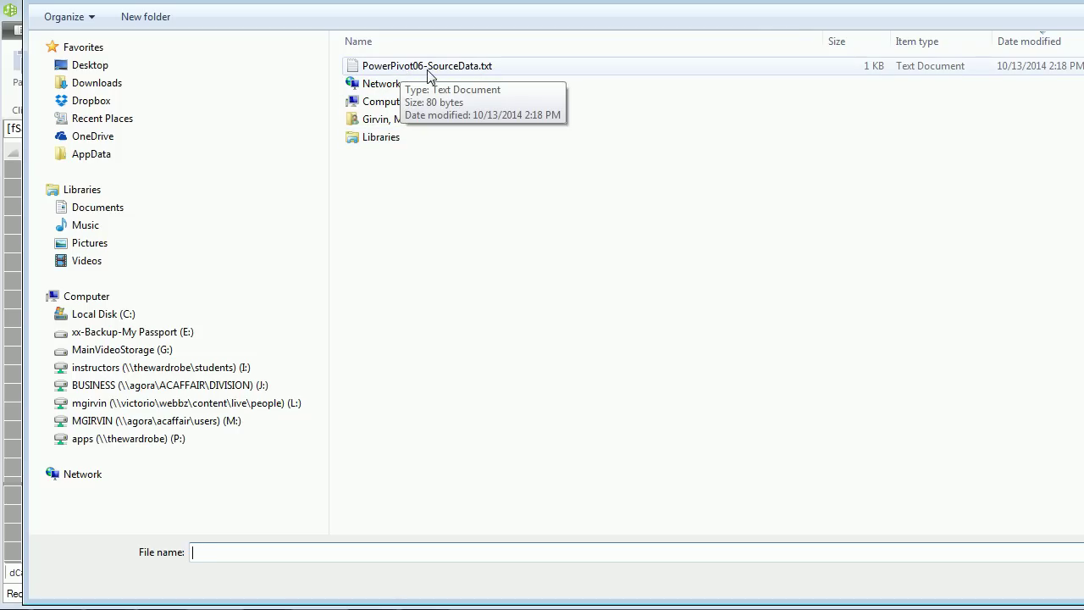
pyautogui.click(458, 72)
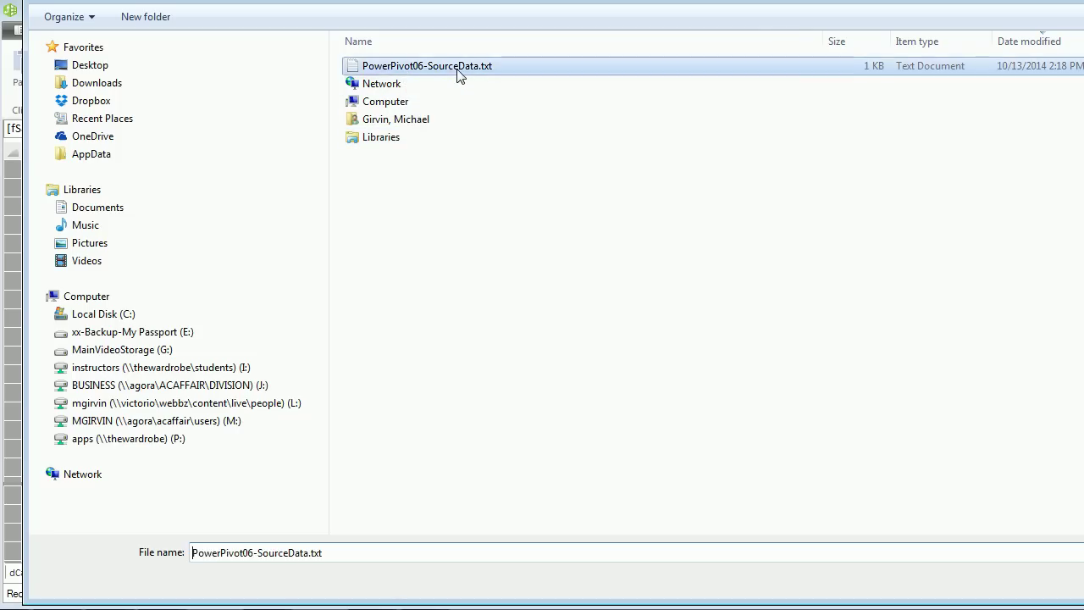
pyautogui.doubleClick(457, 70)
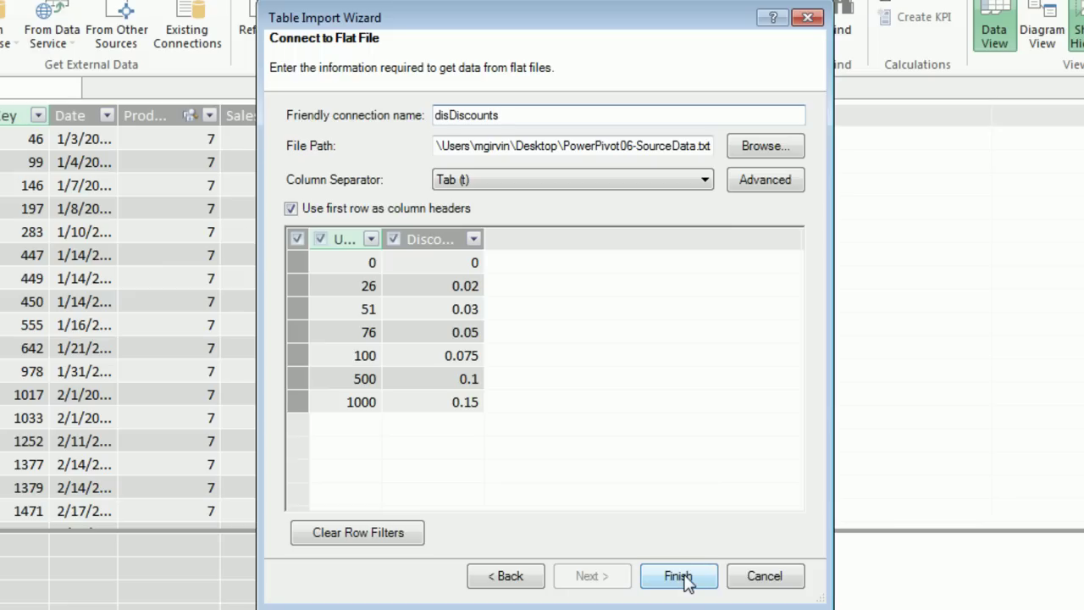
# Step: Name the connection disDiscounts and import the text file, accepting the external data source
pyautogui.click(678, 576)
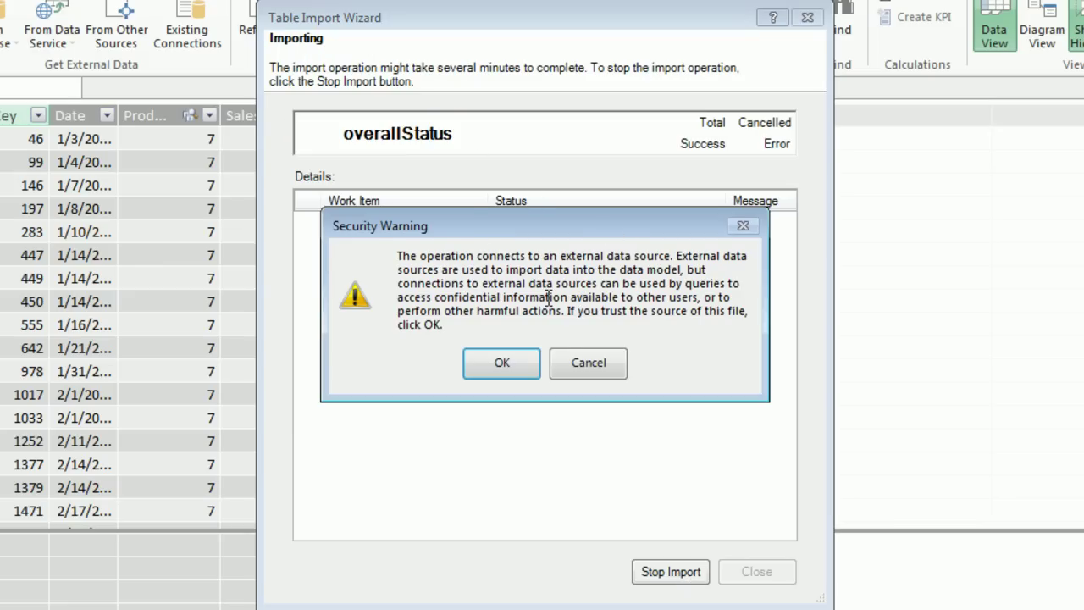
pyautogui.click(504, 367)
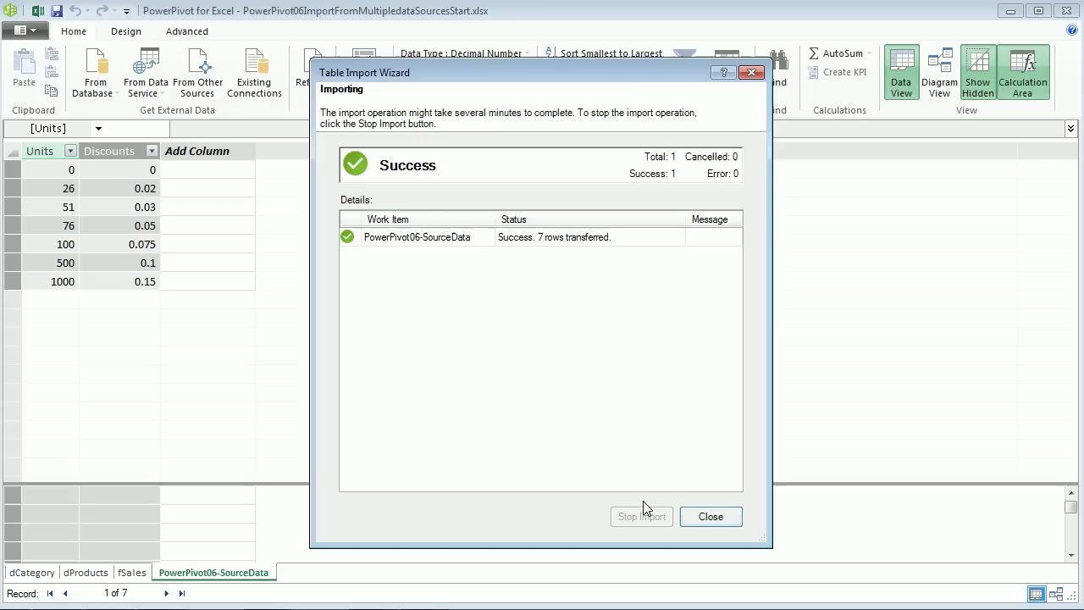
pyautogui.press('Return')
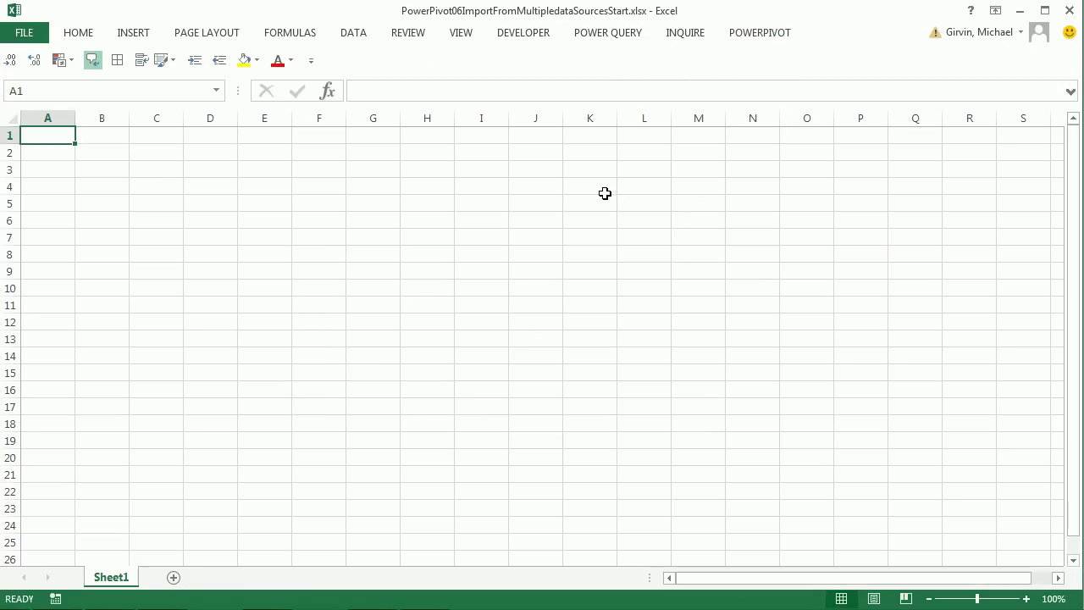
# Step: Reopen the PowerPivot data model window from the workbook to view its PivotTable command, and close the window again
pyautogui.press('alt')
pyautogui.press('b')
pyautogui.press('m')
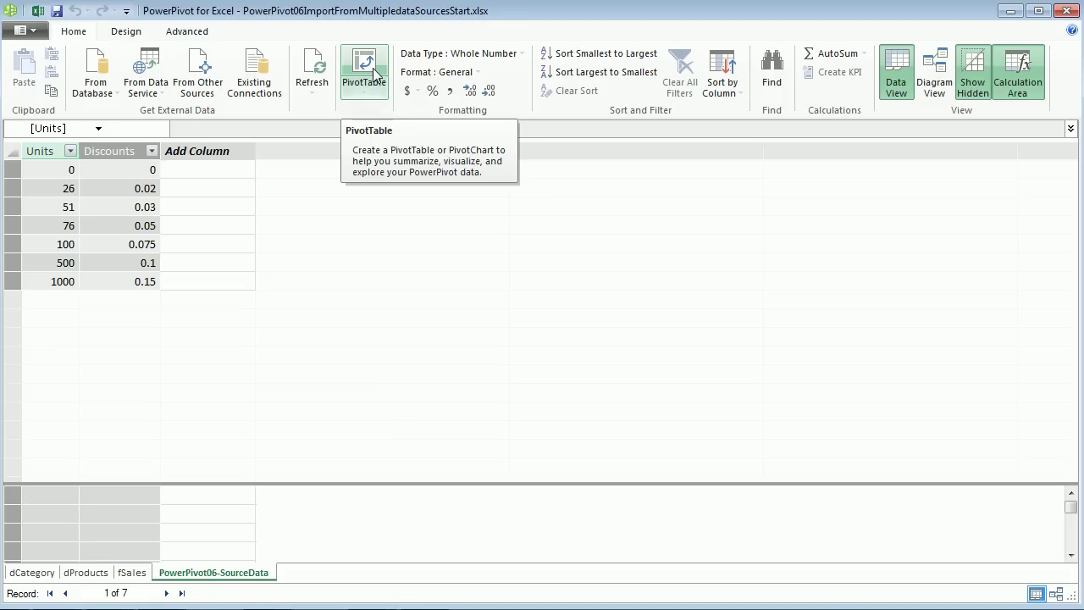
pyautogui.click(1067, 11)
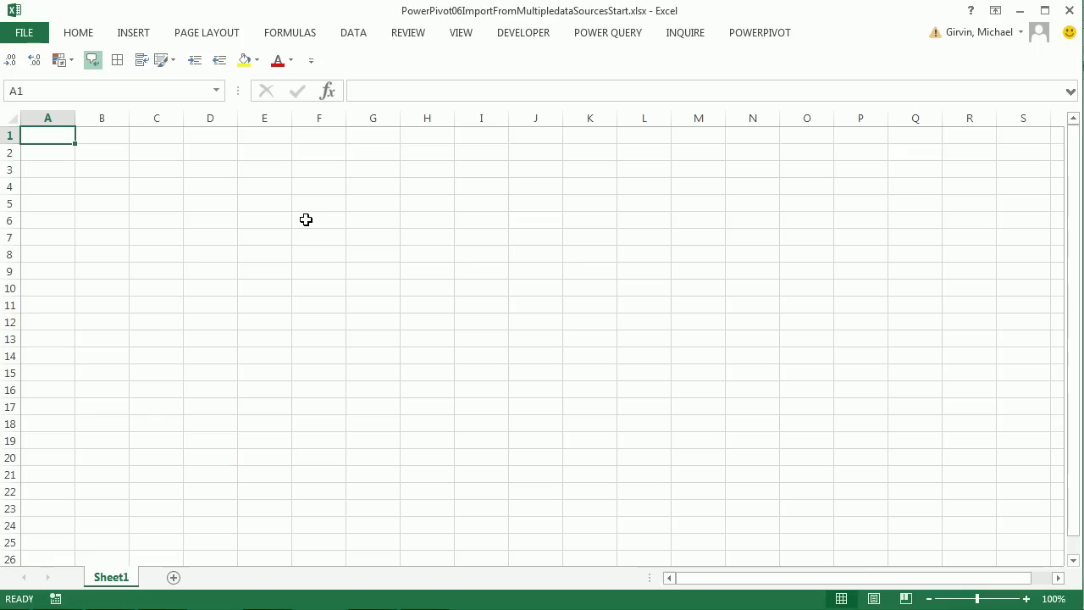
# Step: Insert a PivotTable at Sheet1 cell A1, using the tables in the workbook data model as its external source
pyautogui.press('alt')
pyautogui.press('n')
pyautogui.press('v')
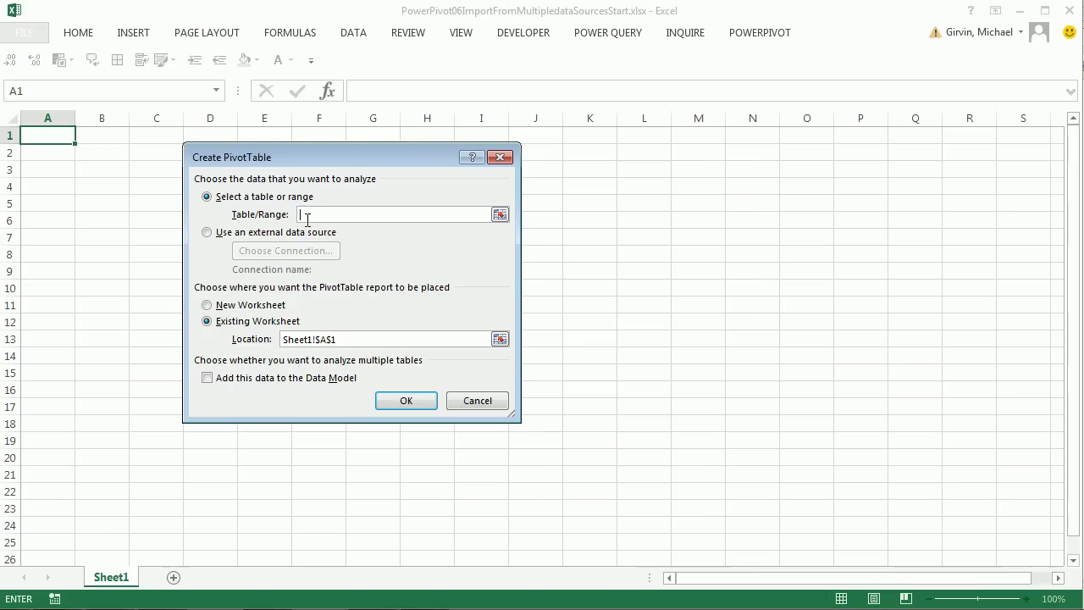
pyautogui.click(207, 234)
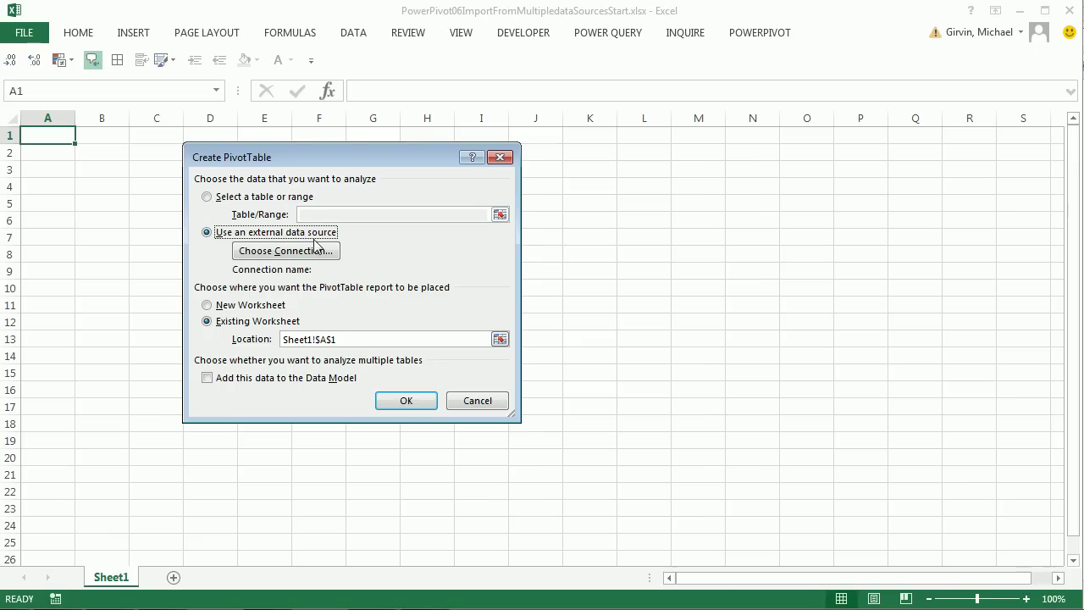
pyautogui.click(260, 254)
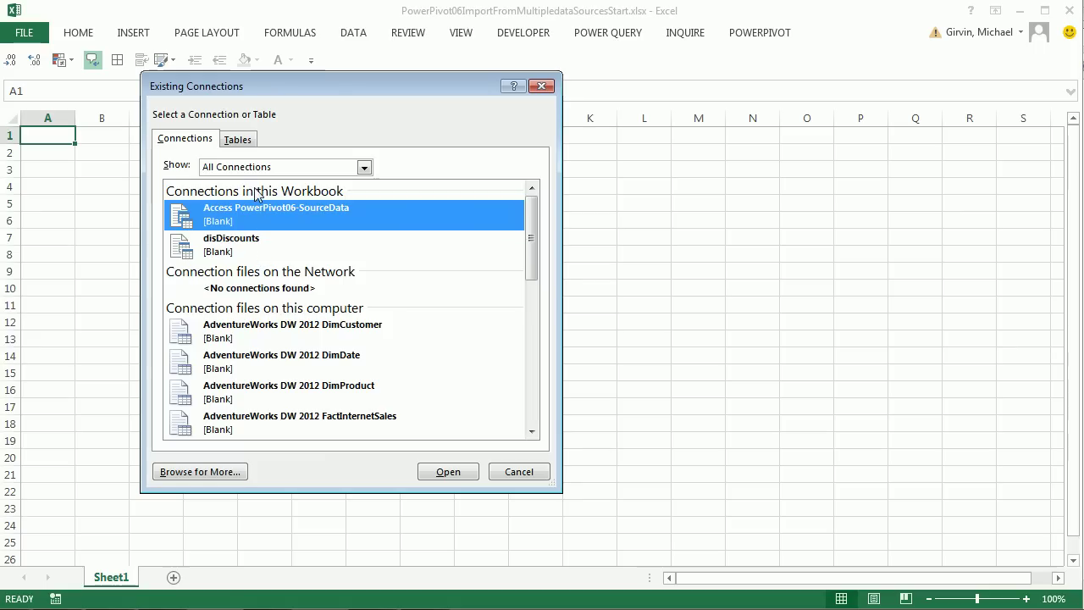
pyautogui.click(237, 139)
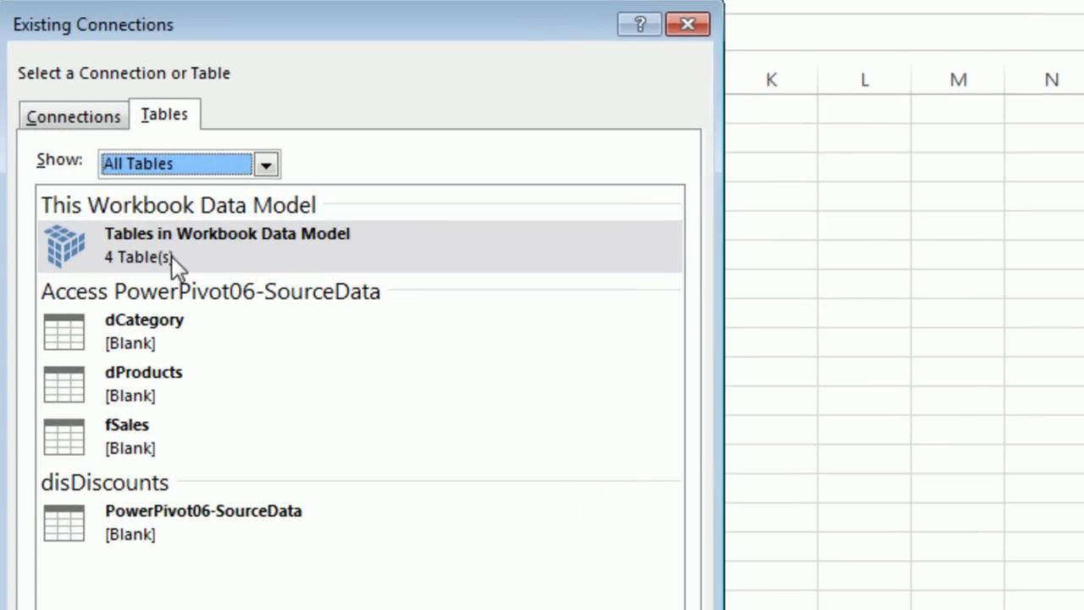
pyautogui.click(214, 220)
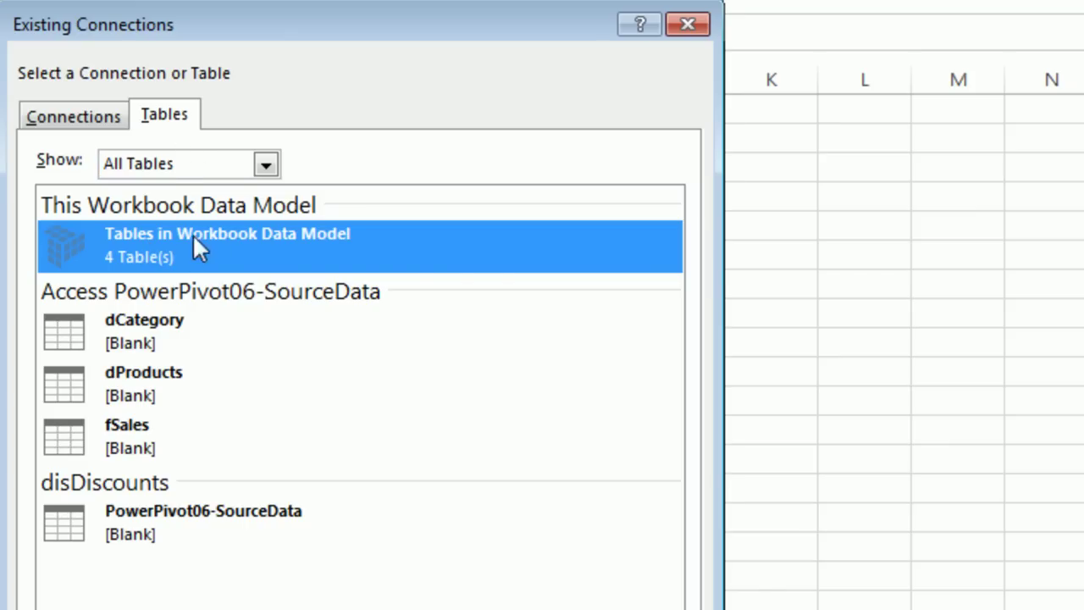
pyautogui.click(527, 609)
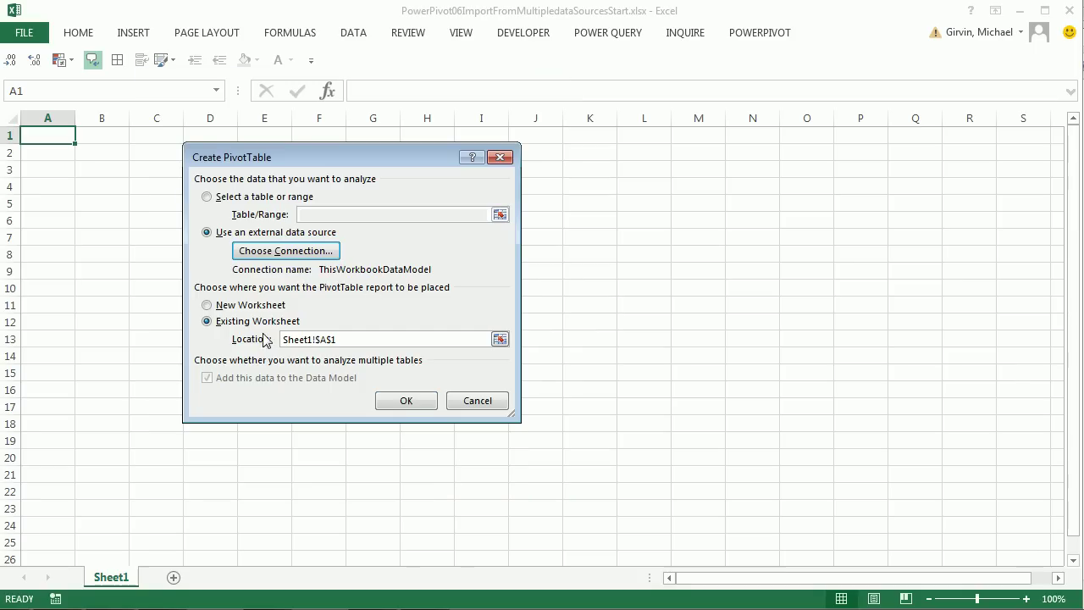
pyautogui.click(407, 400)
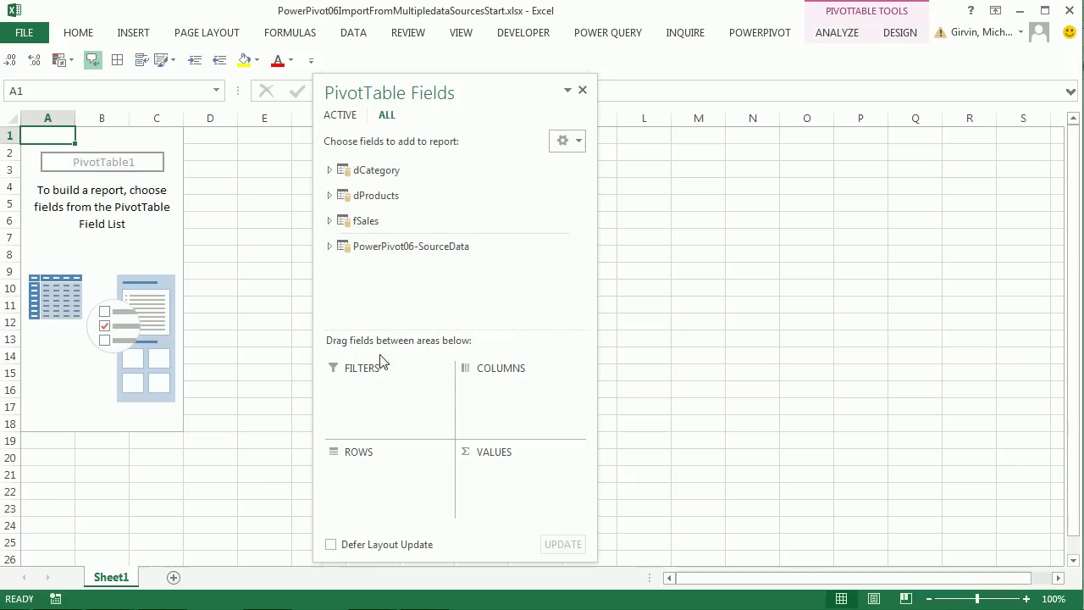
# Step: Add the Date field from fSales to the PivotTable's rows and refresh the PivotTable
pyautogui.click(329, 220)
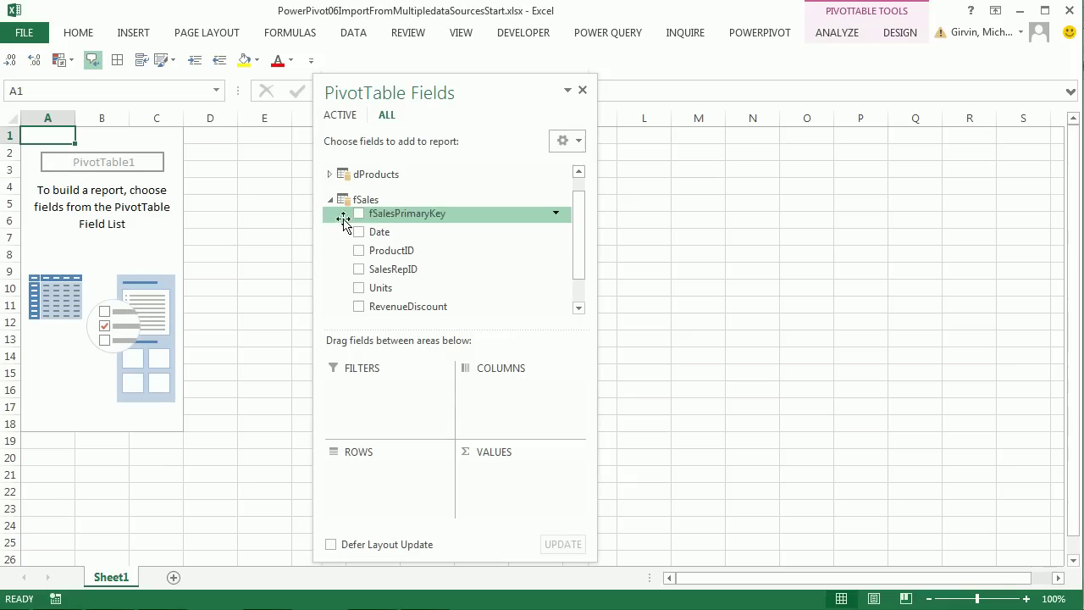
pyautogui.moveTo(377, 237); pyautogui.dragTo(382, 481)
pyautogui.click(58, 187)
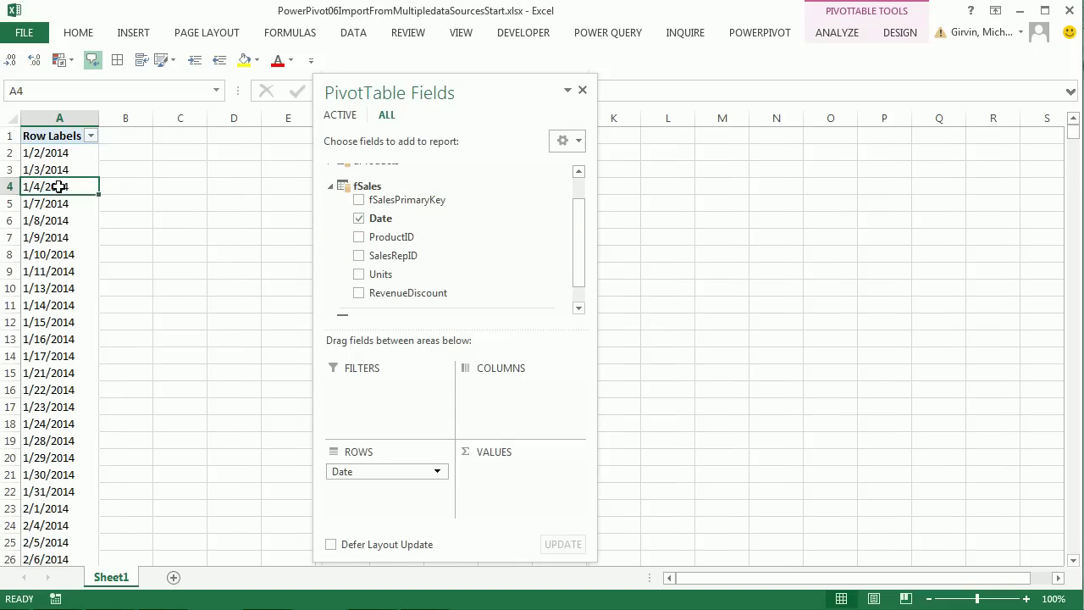
pyautogui.rightClick(61, 190)
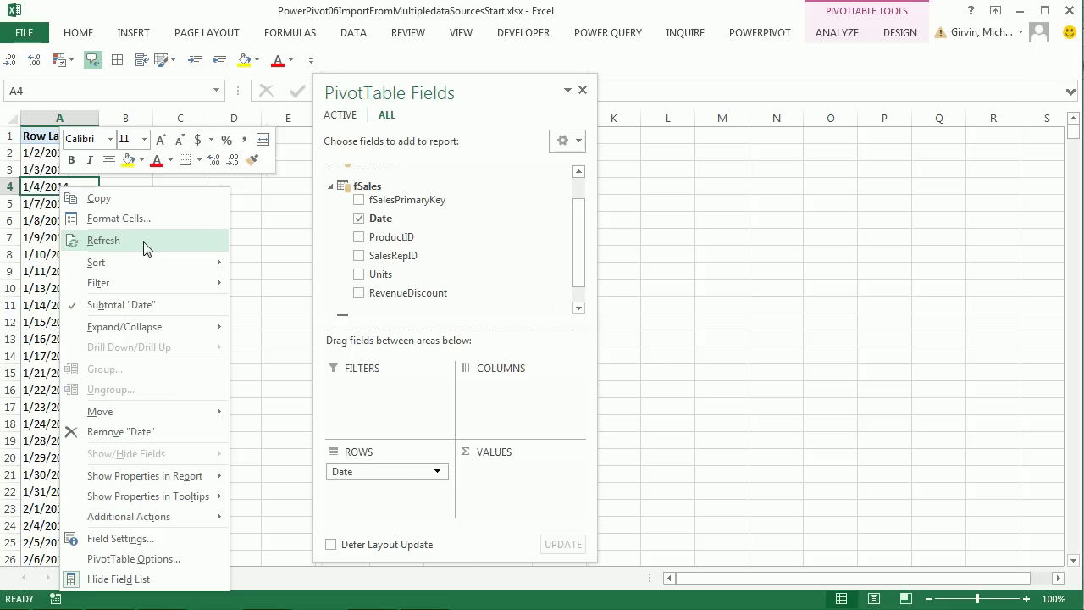
pyautogui.click(104, 241)
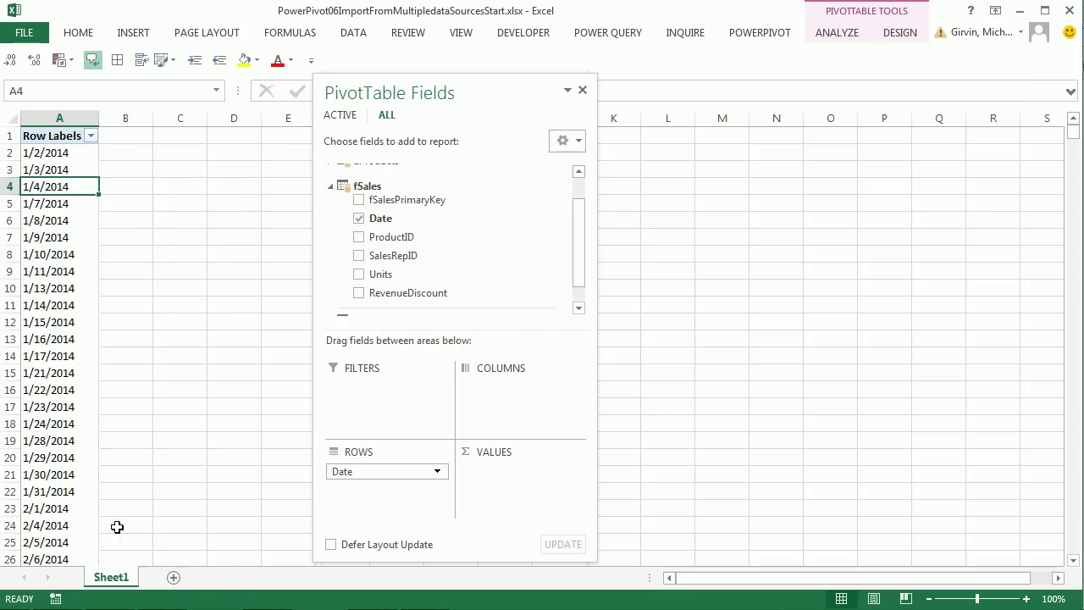
# Step: Clear everything from the whole of Sheet1, including the PivotTable and all formatting
pyautogui.click(15, 115)
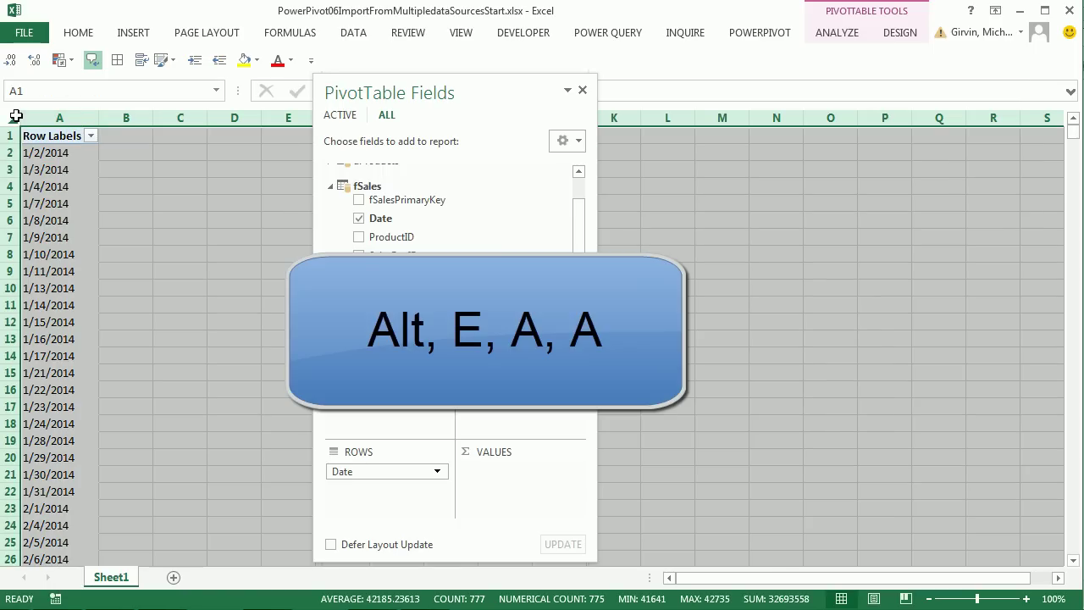
pyautogui.press('alt')
pyautogui.press('e')
pyautogui.press('a')
pyautogui.press('a')
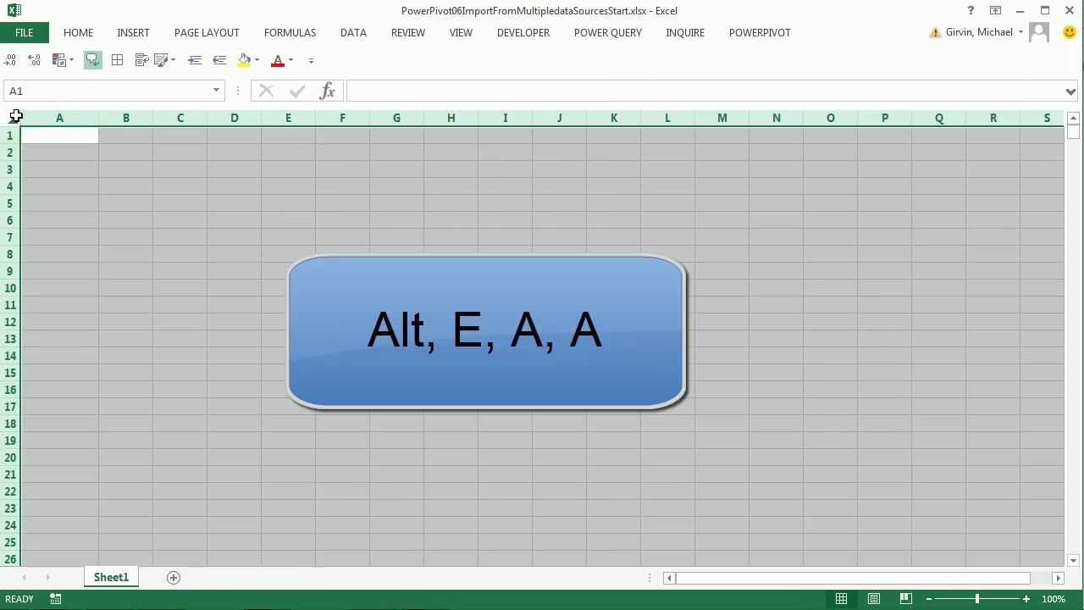
pyautogui.click(53, 141)
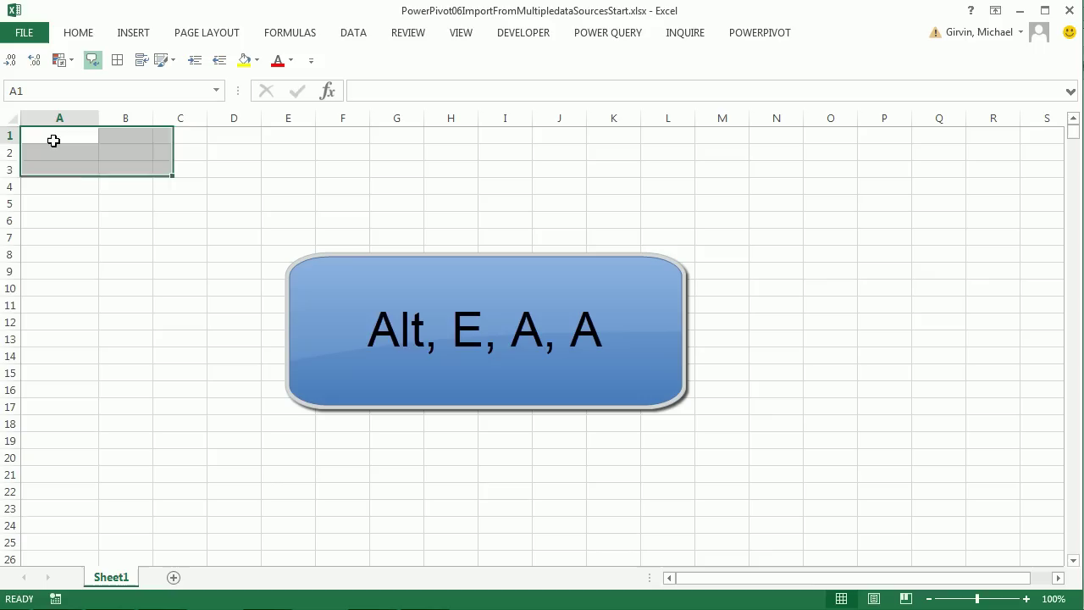
pyautogui.click(83, 33)
pyautogui.click(896, 94)
pyautogui.click(909, 118)
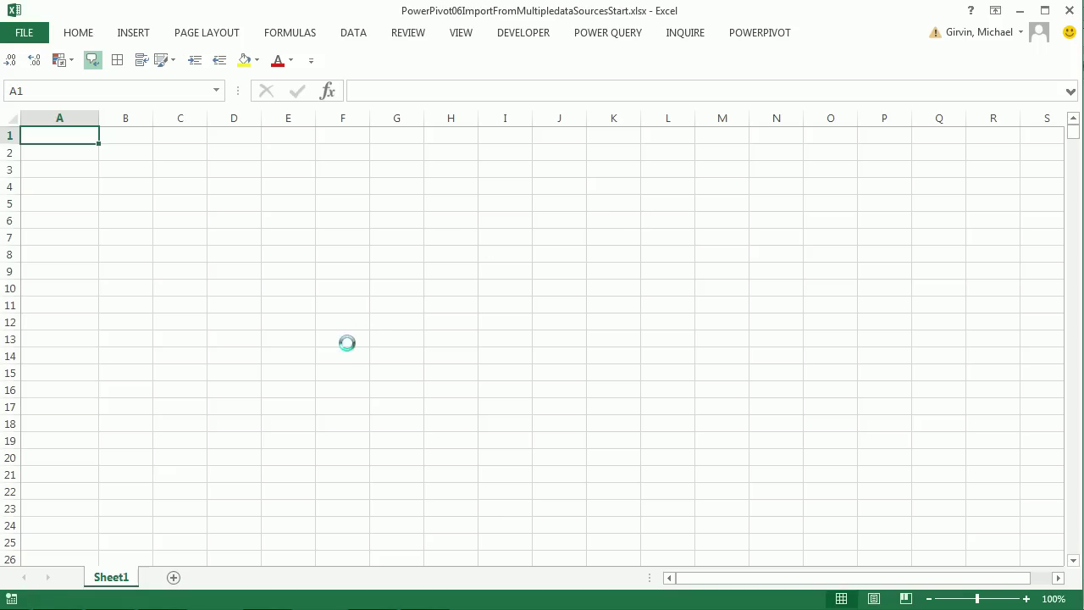
# Step: Switch to the Desktop folder in File Explorer and open the workbook PowerPivot06-SourceData.xlsx
pyautogui.hotkey('alt', 'Tab')
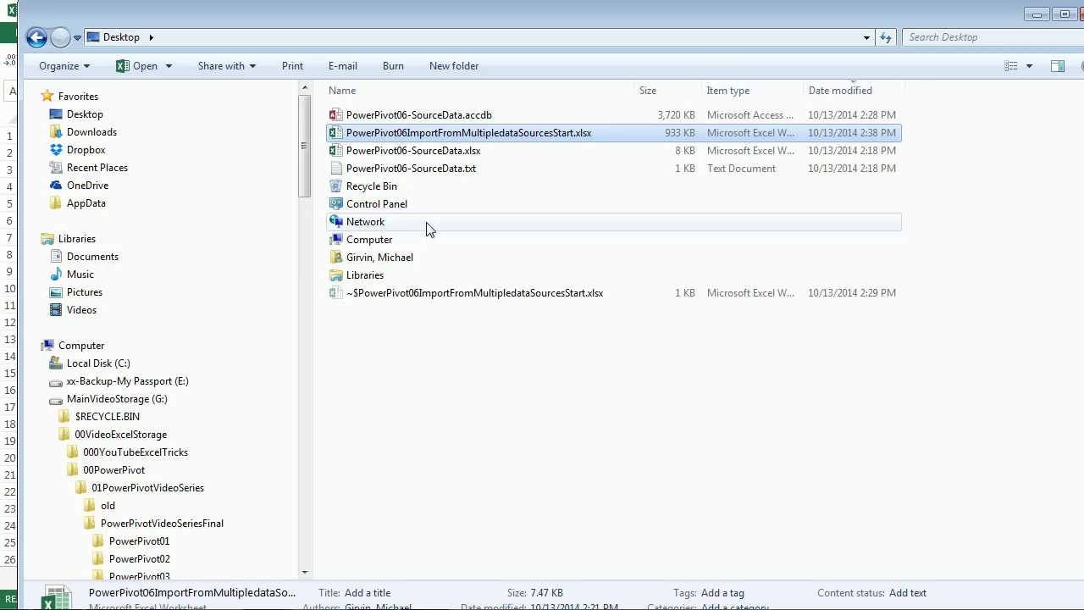
pyautogui.doubleClick(421, 152)
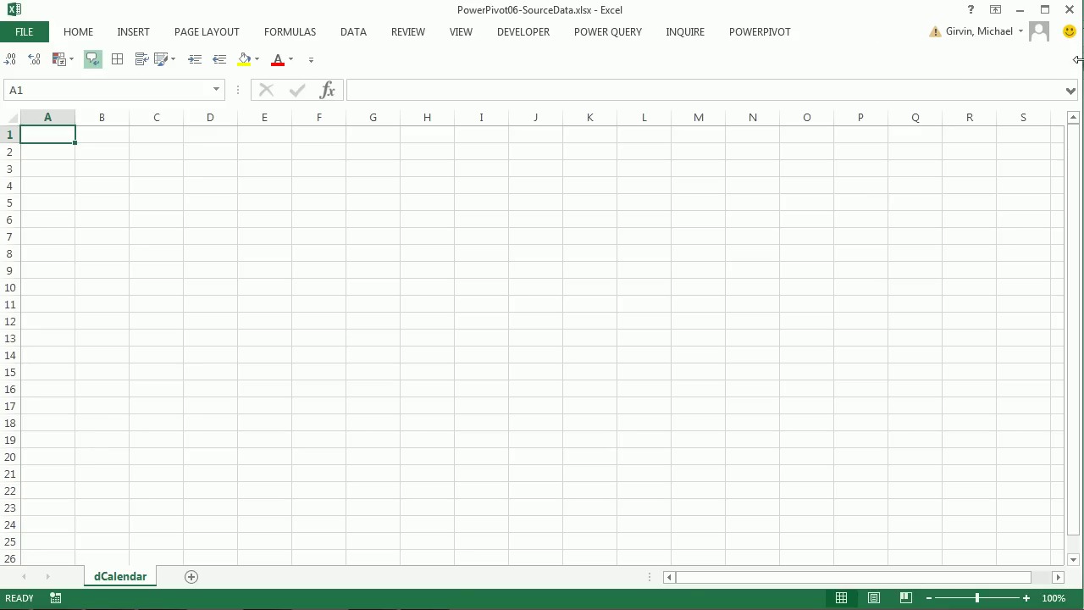
pyautogui.moveTo(1078, 61); pyautogui.dragTo(1082, 62)
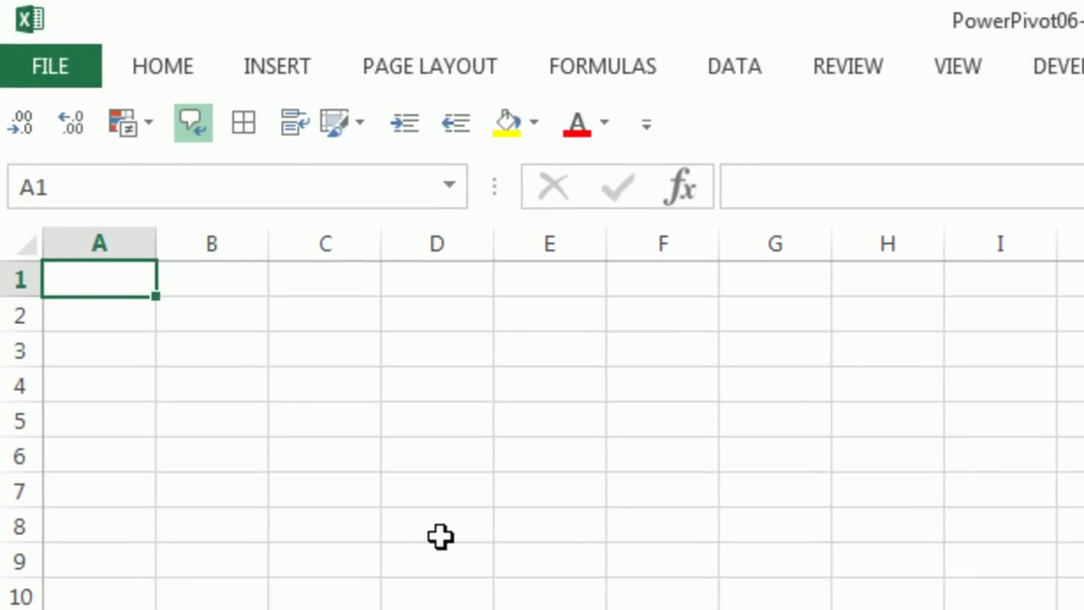
# Step: Enter the bold heading Dates in cell A1 and the start date 1/1/2014 in cell A2
pyautogui.write('Dates')
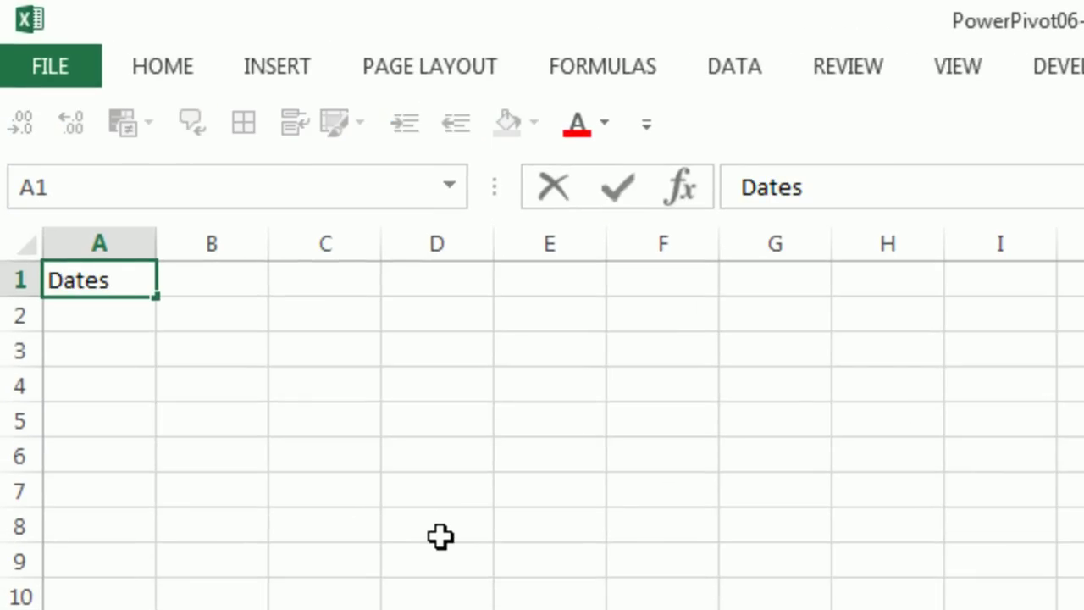
pyautogui.hotkey('ctrl', 'Return')
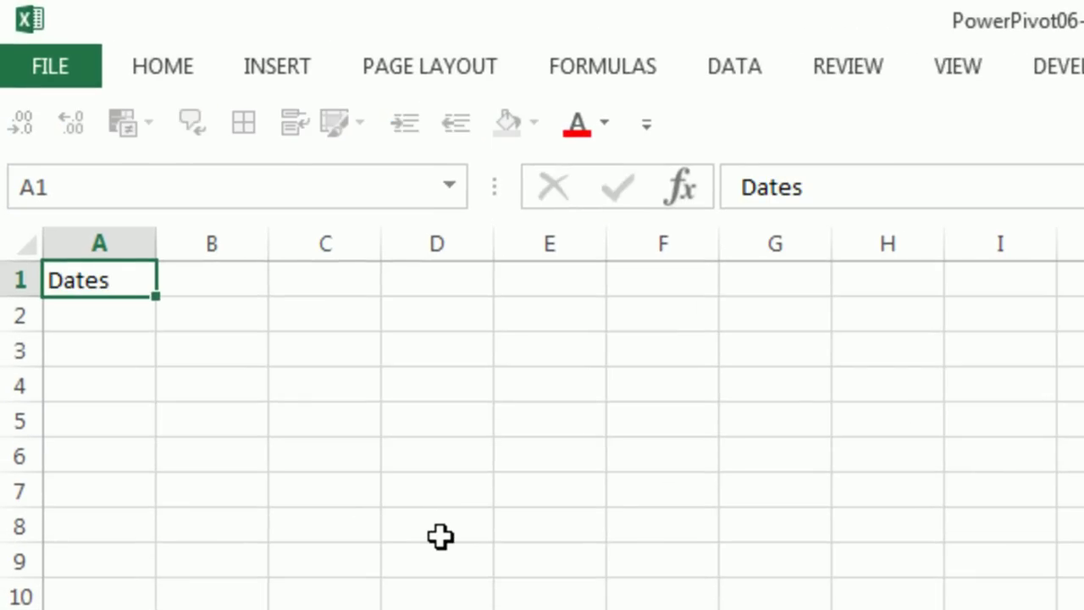
pyautogui.hotkey('ctrl', 'b')
pyautogui.press('Down')
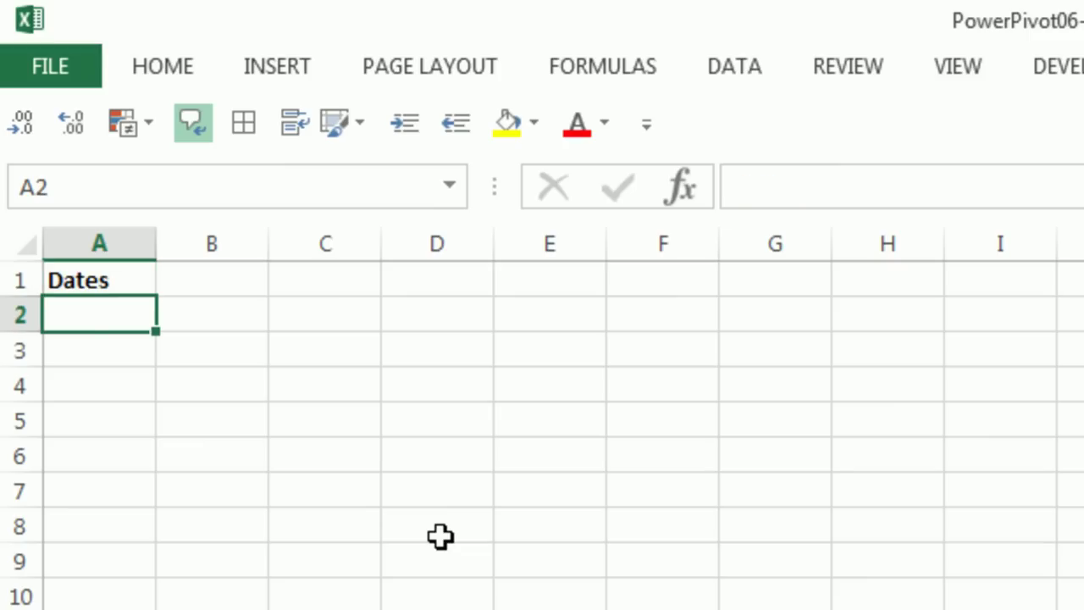
pyautogui.write('1')
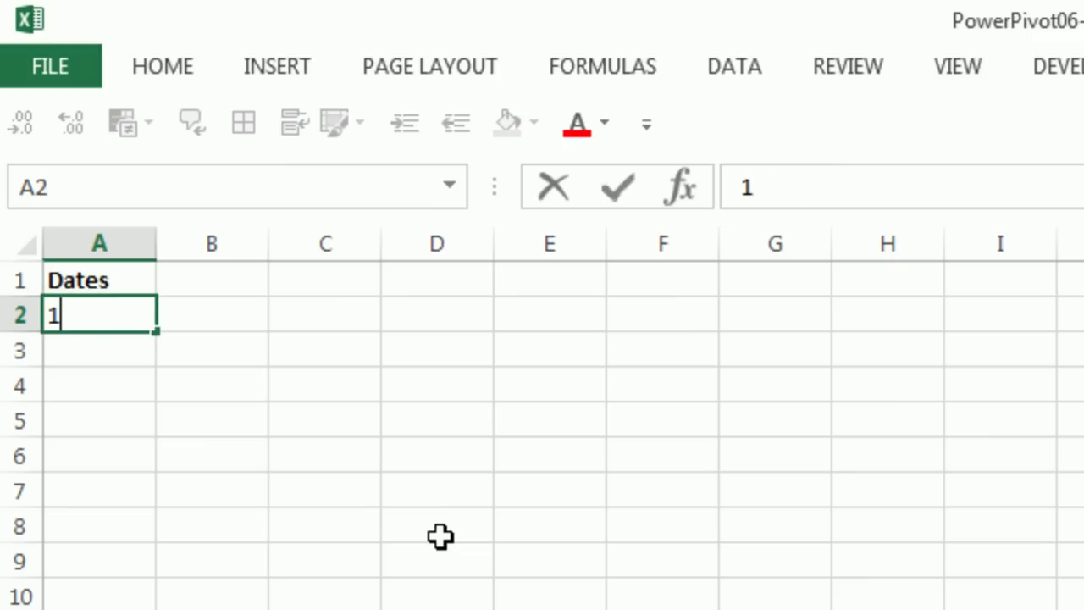
pyautogui.write('/1/2')
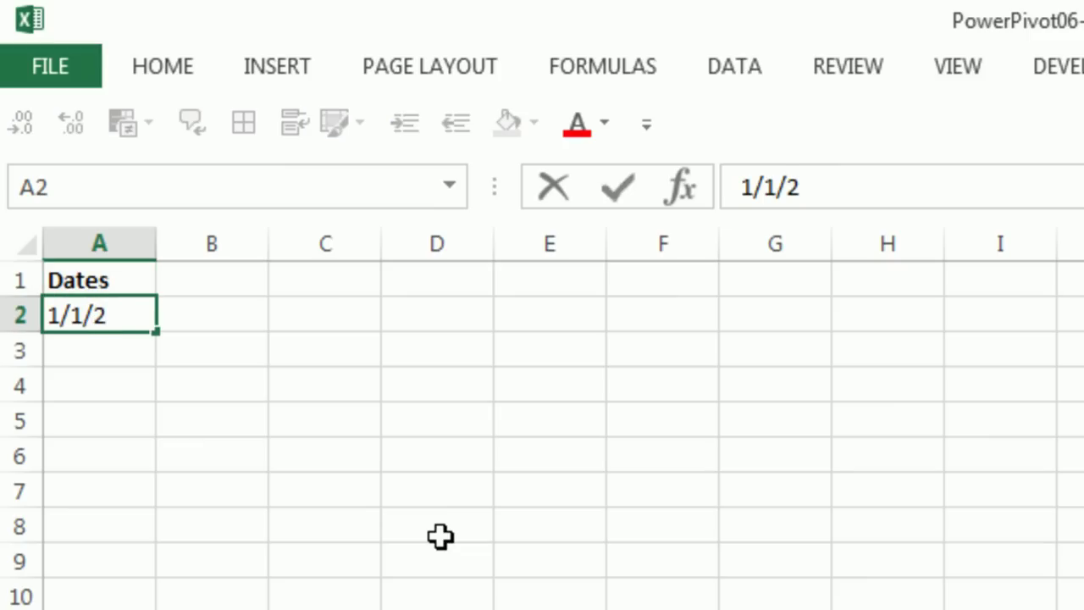
pyautogui.write('014')
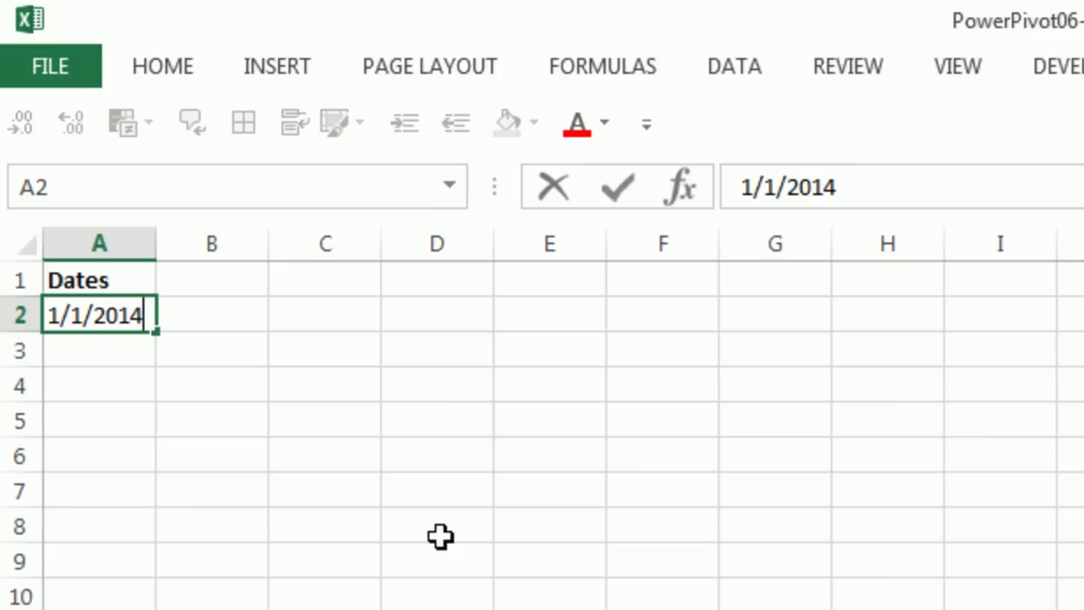
pyautogui.hotkey('ctrl', 'Return')
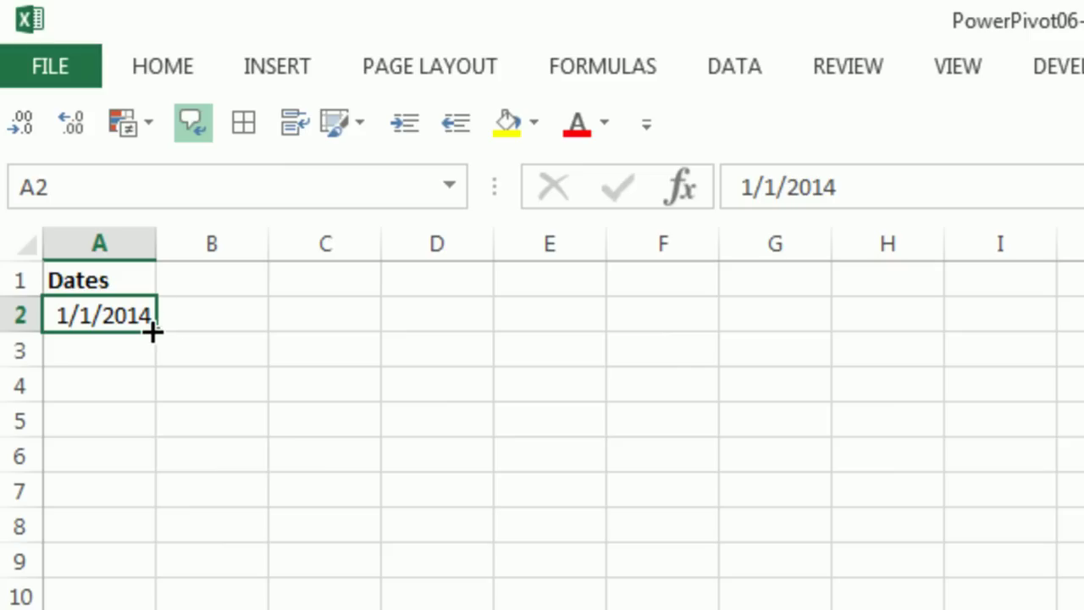
# Step: Fill the daily dates from A2 down column A through 12/31/2016 and widen the column so they display
pyautogui.moveTo(153, 333); pyautogui.dragTo(179, 609)
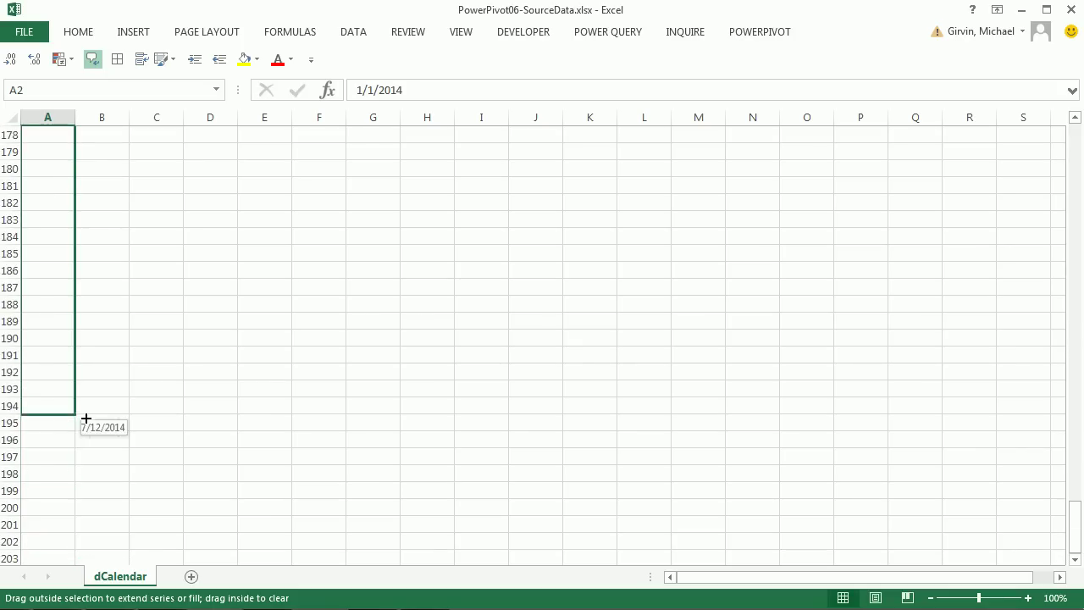
pyautogui.moveTo(86, 418); pyautogui.dragTo(91, 232)
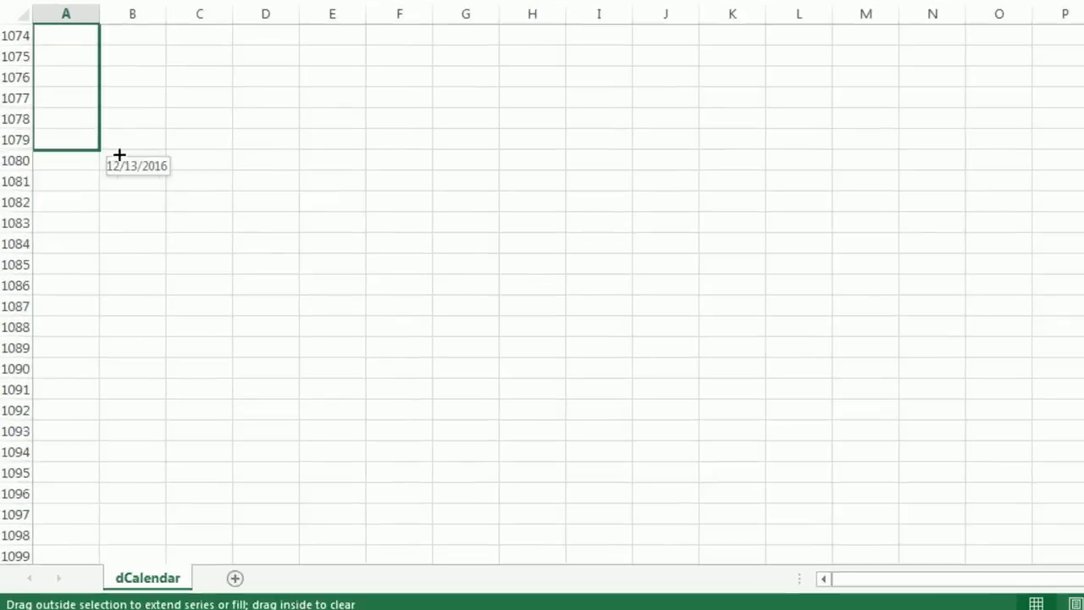
pyautogui.moveTo(120, 155); pyautogui.dragTo(87, 355)
pyautogui.moveTo(132, 248); pyautogui.dragTo(121, 502)
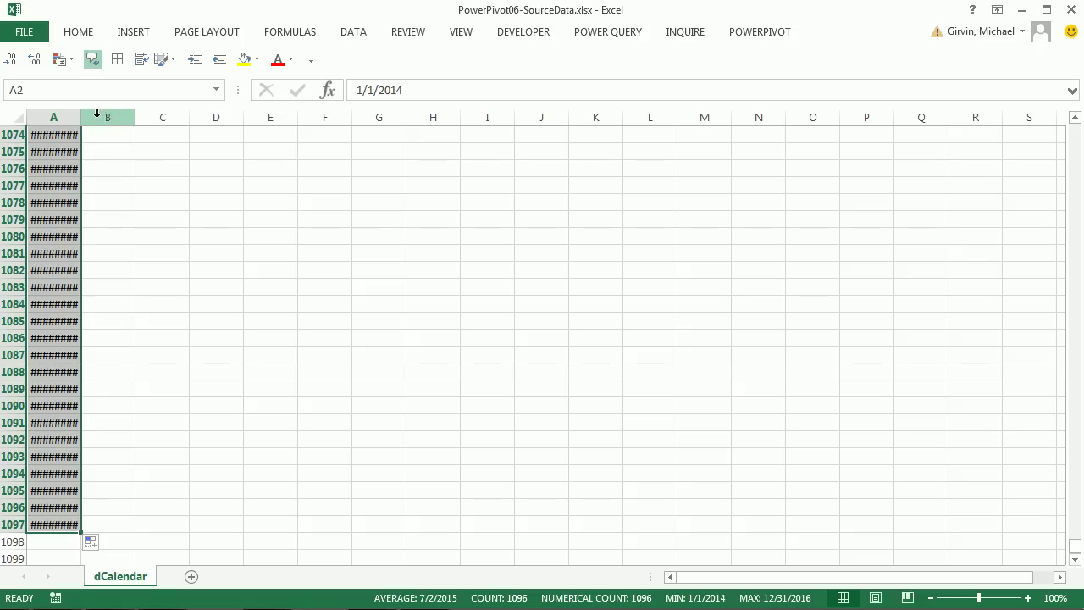
pyautogui.moveTo(82, 117); pyautogui.dragTo(92, 117)
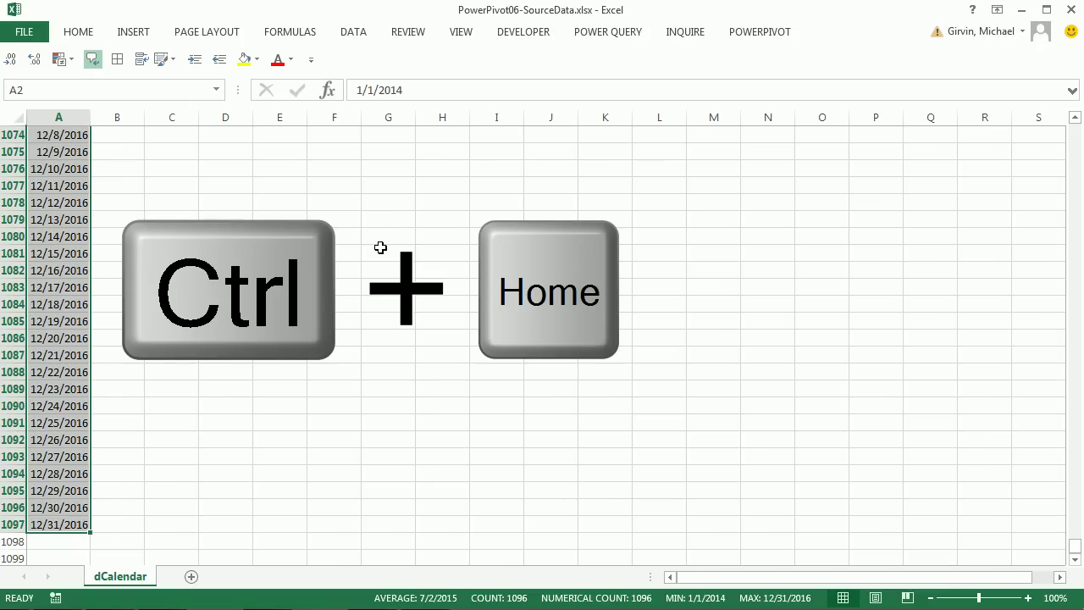
# Step: Convert the date list from A1 into an Excel table with headers and name the table dCalendar
pyautogui.hotkey('ctrl', 'Home')
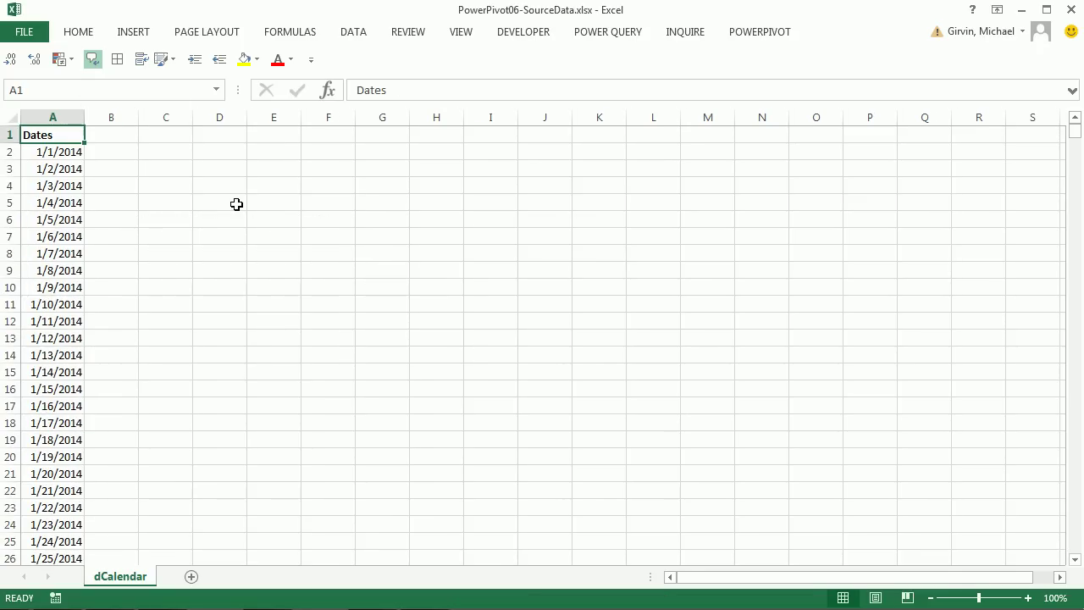
pyautogui.hotkey('ctrl', 't')
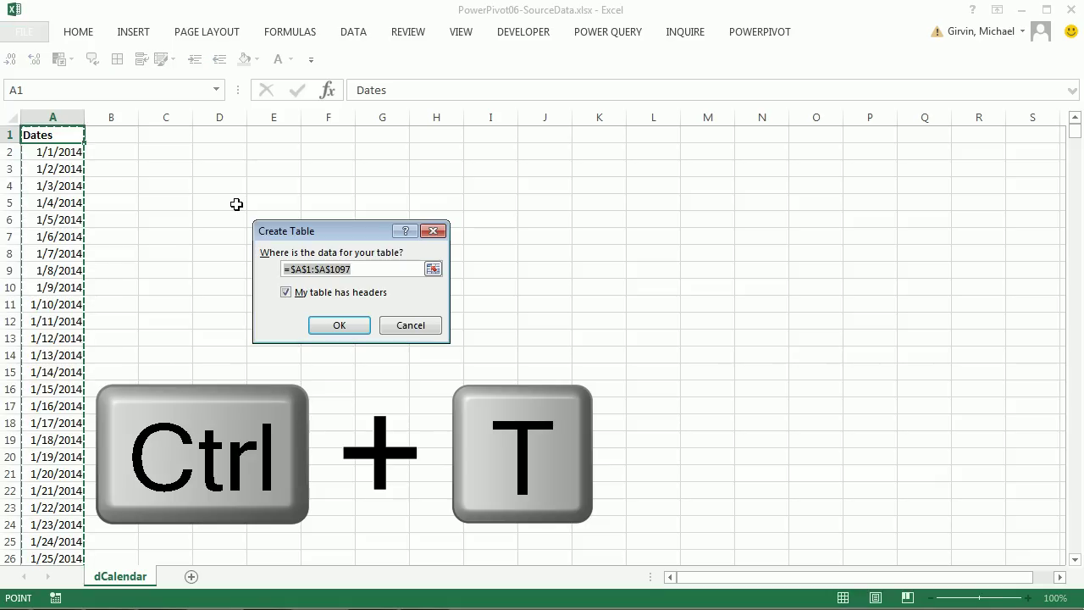
pyautogui.press('Return')
pyautogui.press('alt')
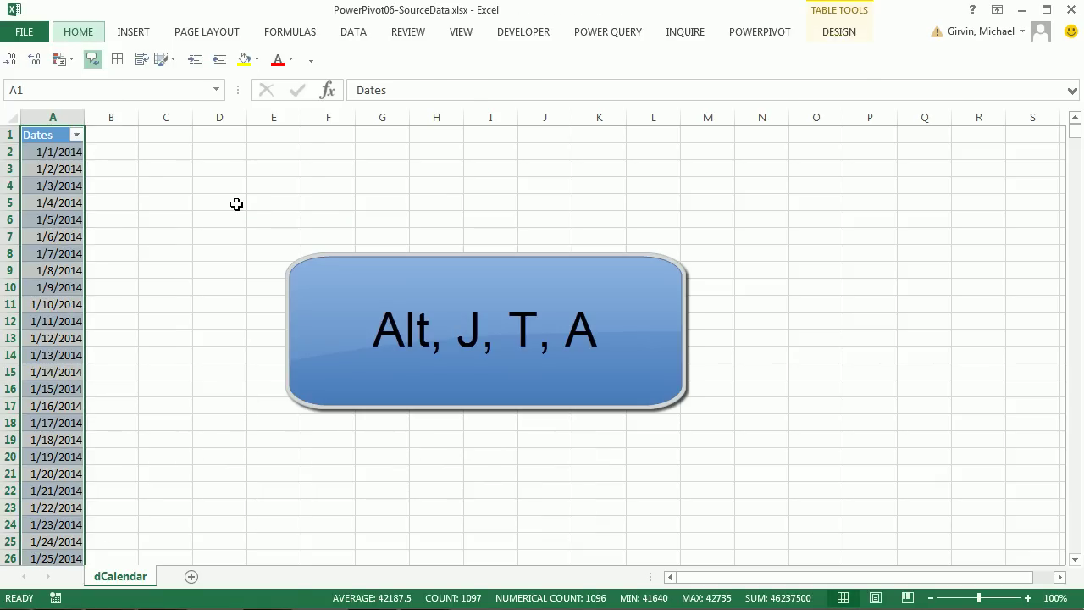
pyautogui.write('jta')
pyautogui.write('d')
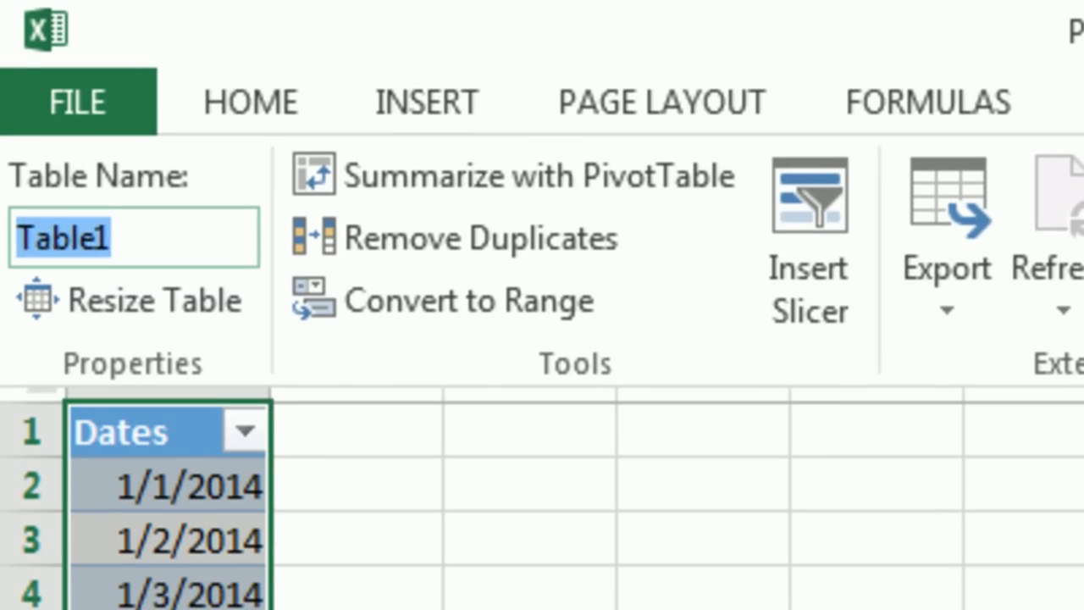
pyautogui.write('Calendar')
pyautogui.press('Return')
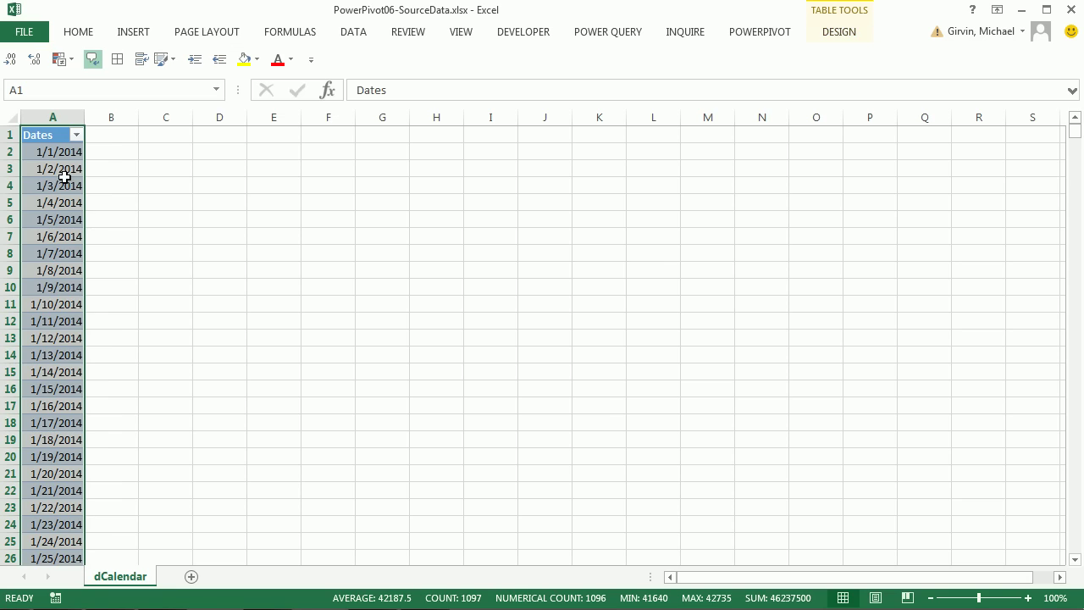
pyautogui.click(64, 176)
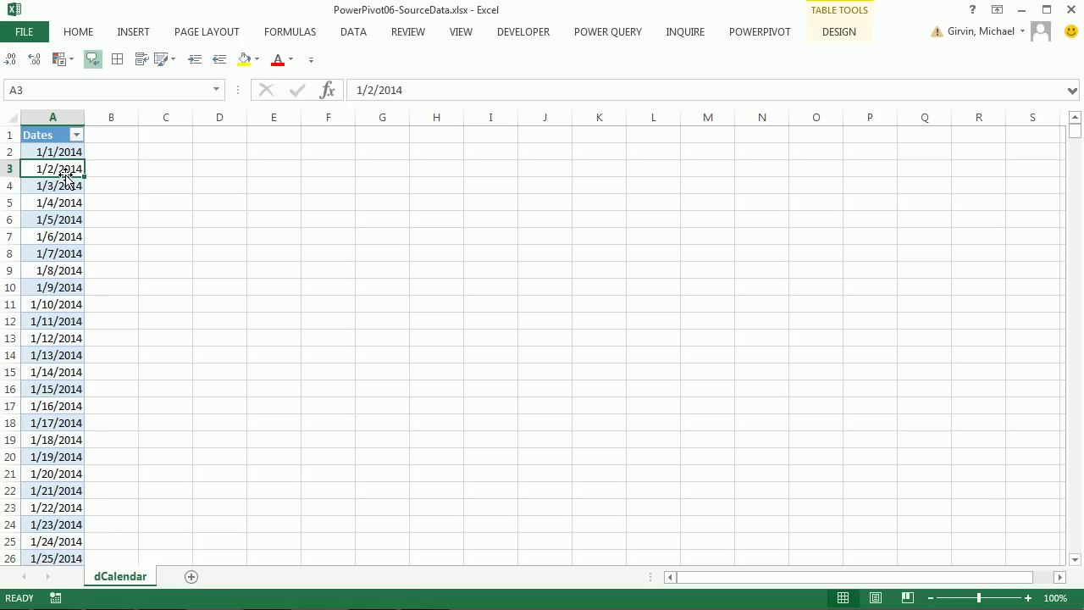
pyautogui.click(102, 137)
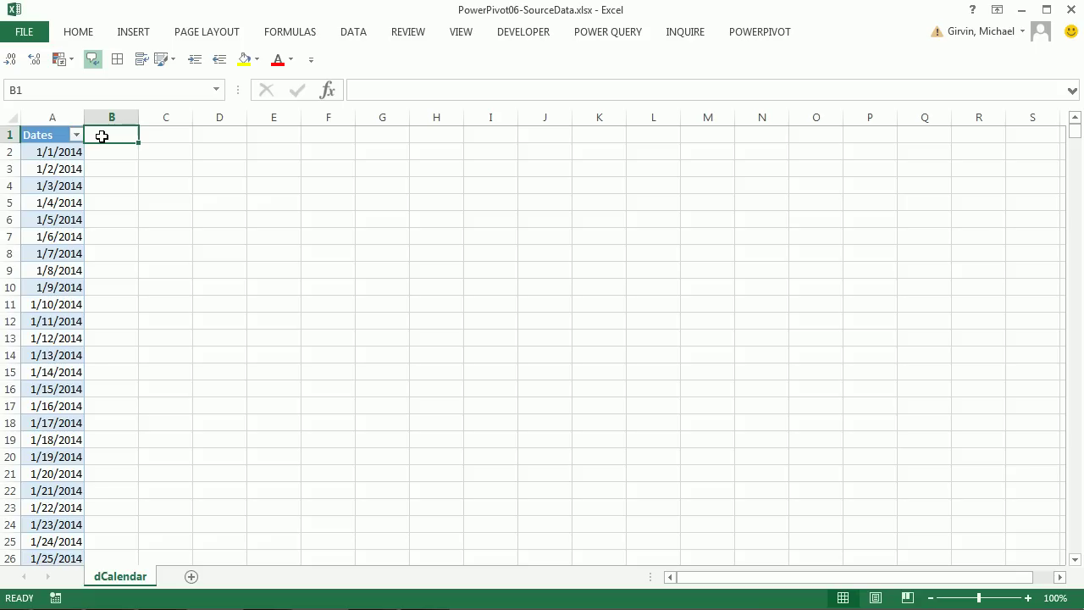
pyautogui.click(162, 133)
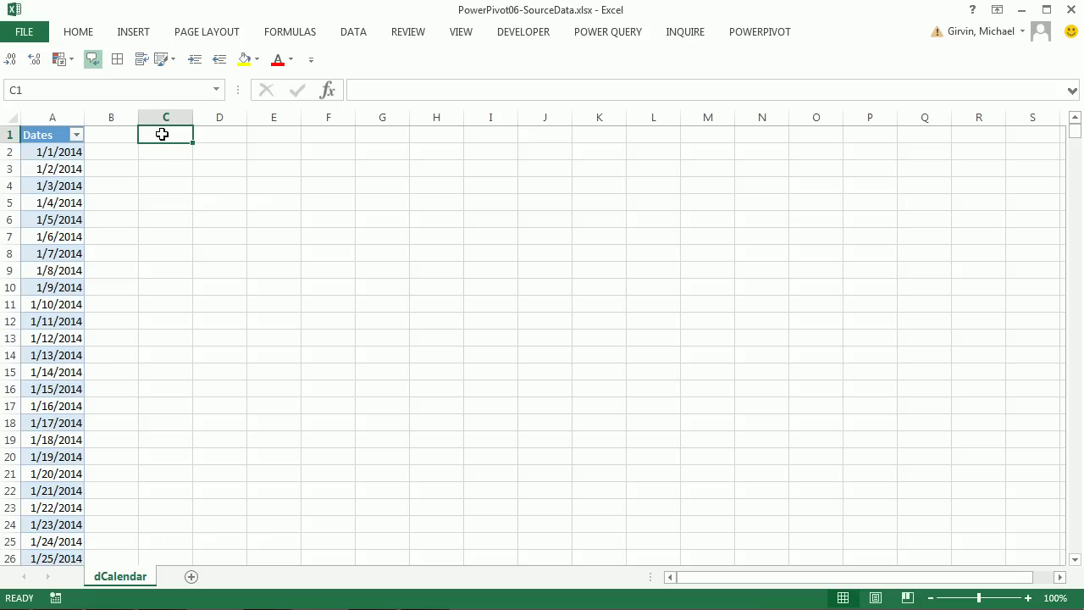
pyautogui.click(228, 137)
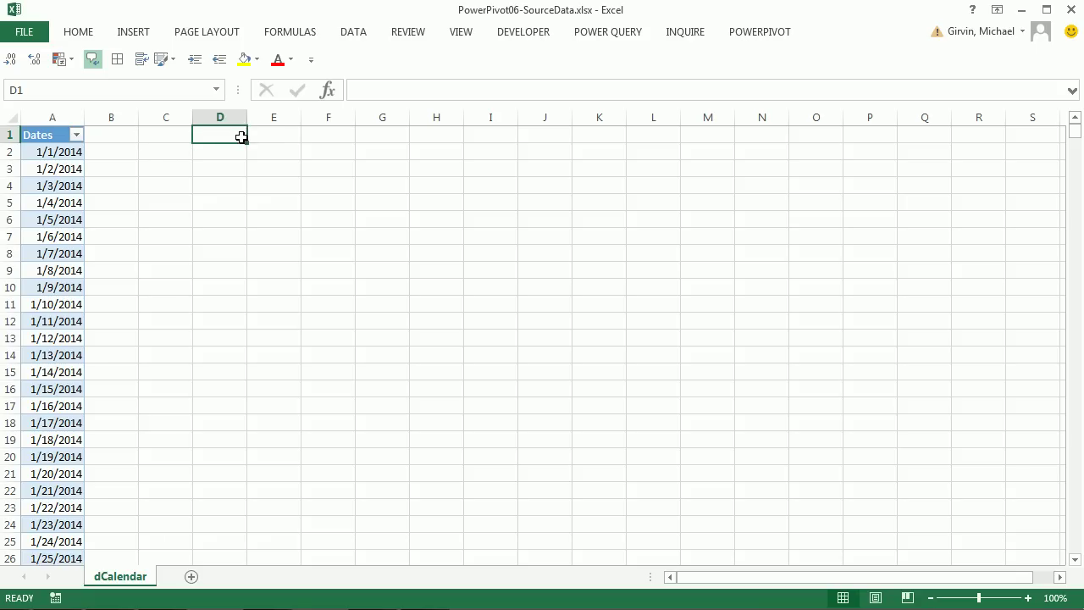
pyautogui.click(264, 137)
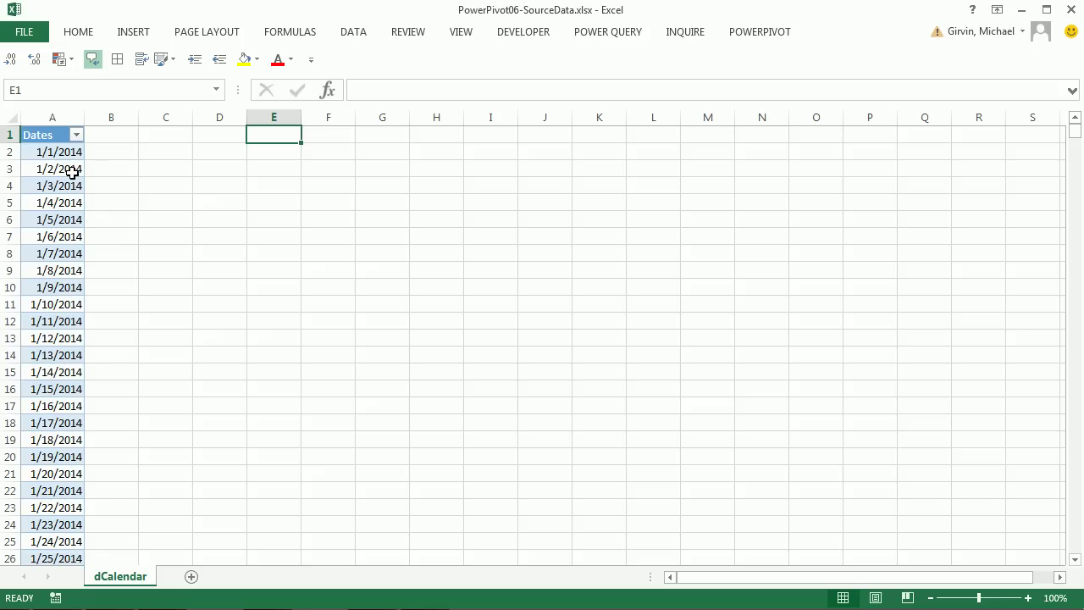
# Step: Save and close PowerPivot06-SourceData.xlsx and open the PowerPivot window for PowerPivot06ImportFromMultipledataSourcesStart.xlsx
pyautogui.hotkey('ctrl', 's')
pyautogui.hotkey('alt', 'F4')
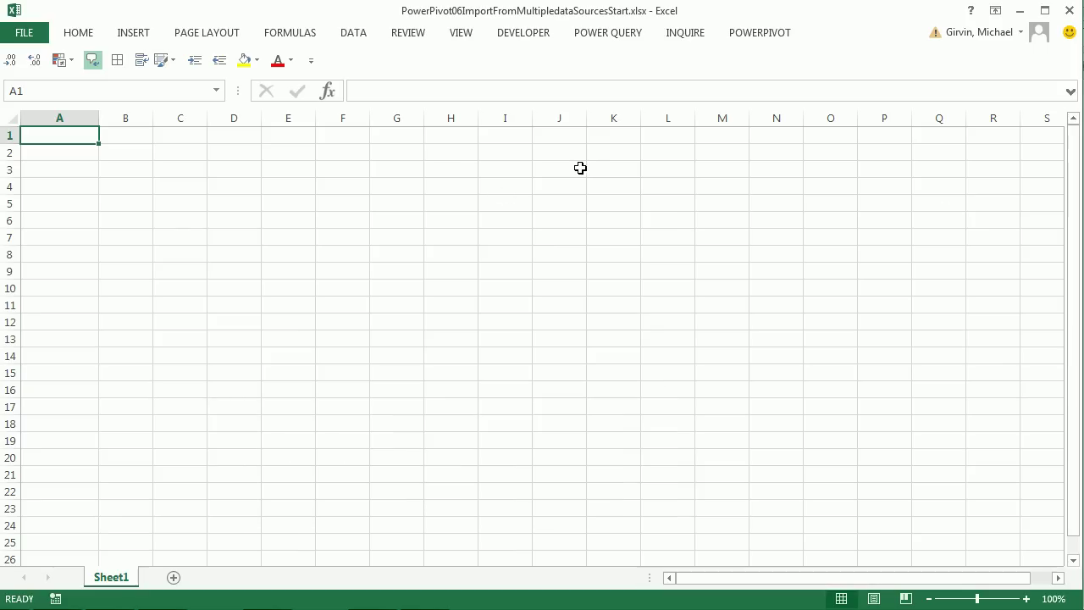
pyautogui.press('alt')
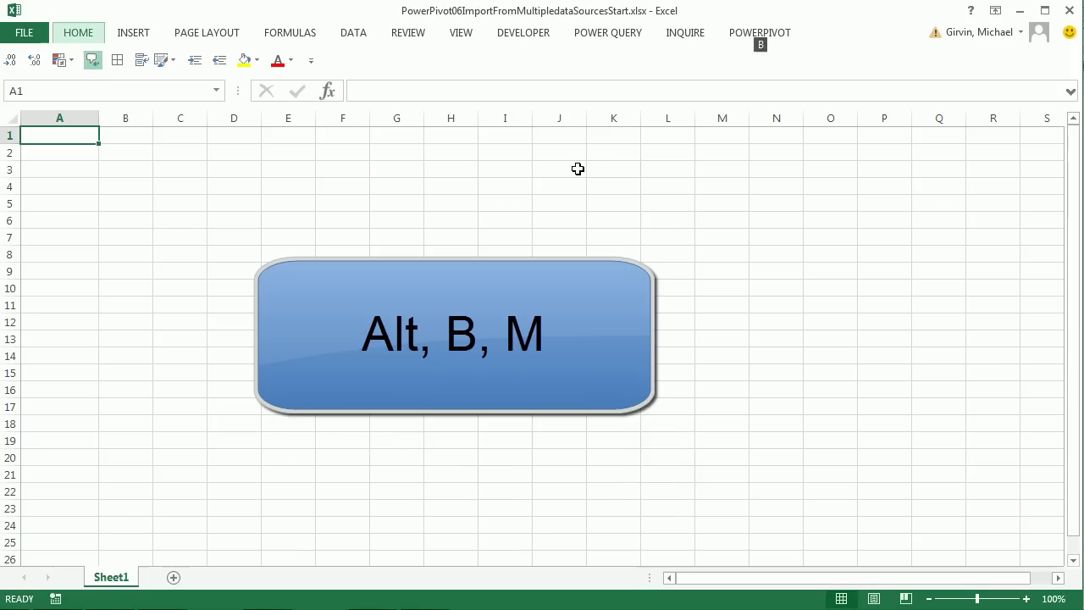
pyautogui.press('b')
pyautogui.press('m')
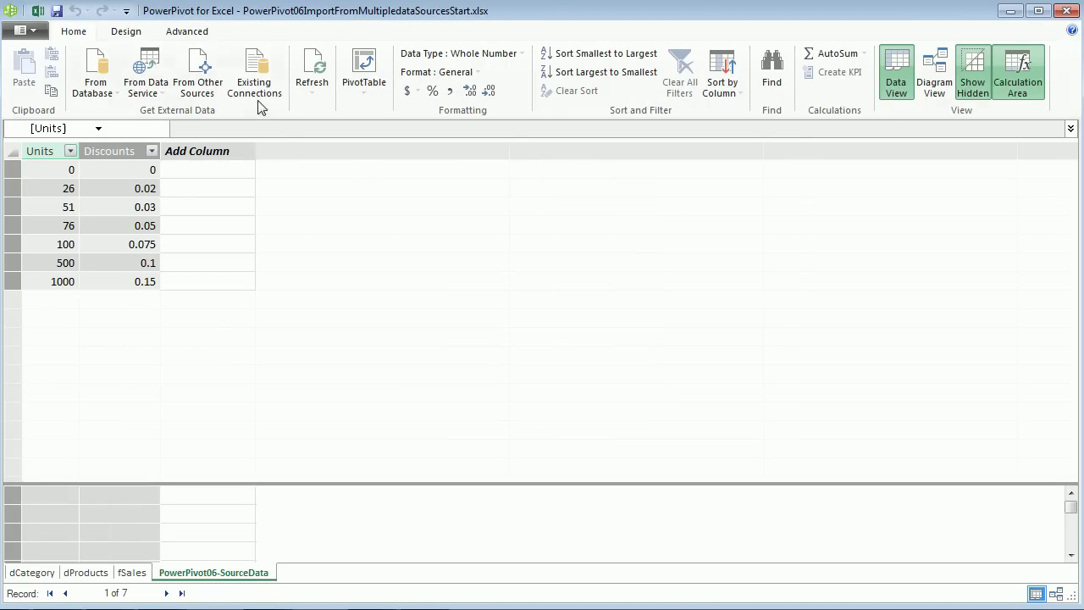
# Step: Connect the data model to the Excel file PowerPivot06-SourceData.xlsx on the Desktop, using its first row as column headers
pyautogui.click(207, 90)
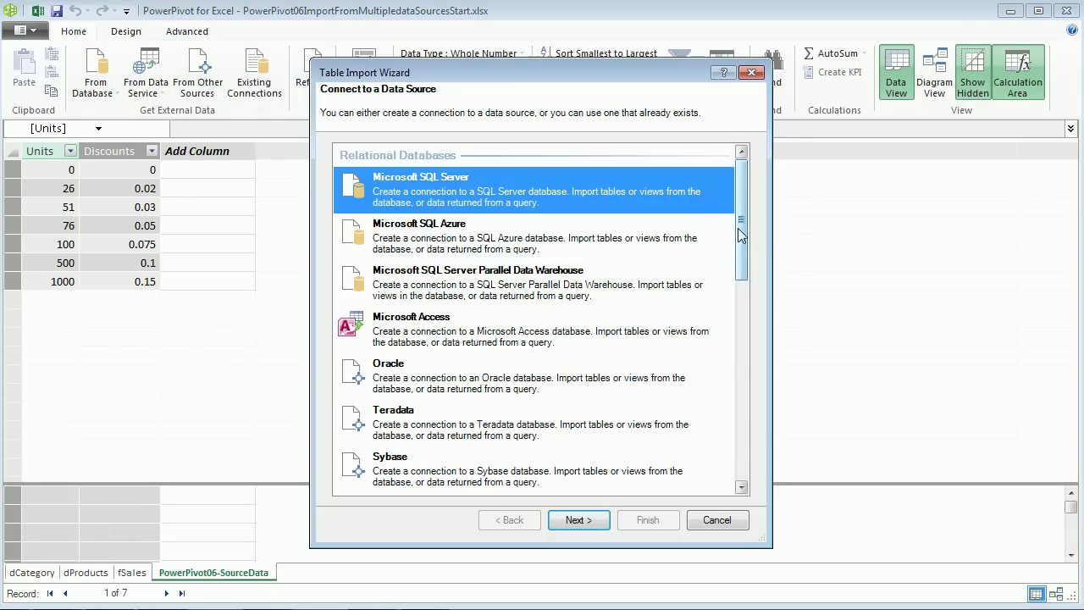
pyautogui.moveTo(735, 227); pyautogui.dragTo(743, 423)
pyautogui.doubleClick(415, 410)
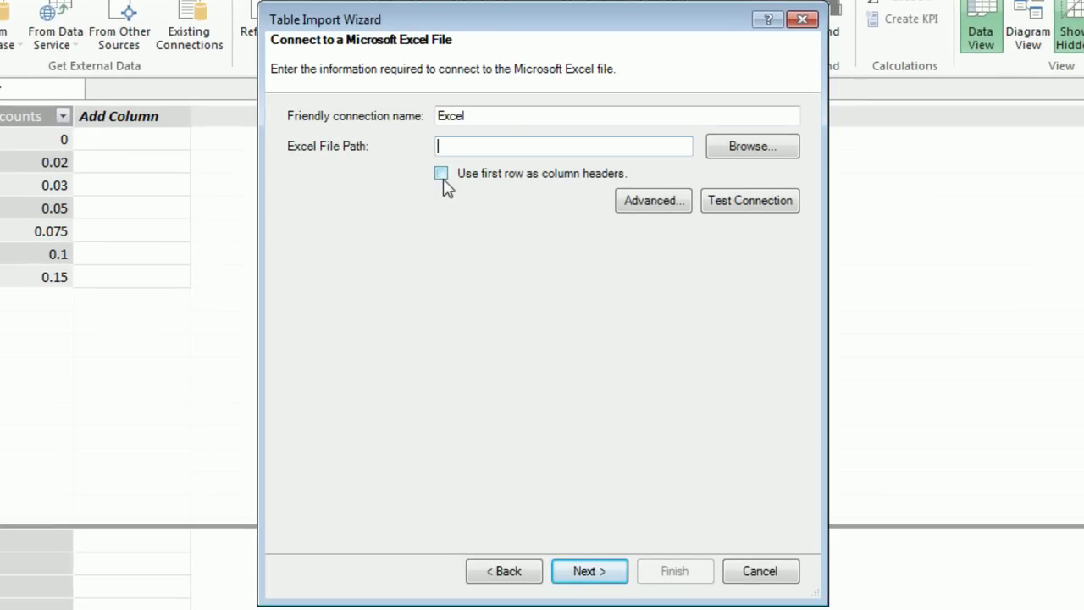
pyautogui.click(442, 176)
pyautogui.click(730, 158)
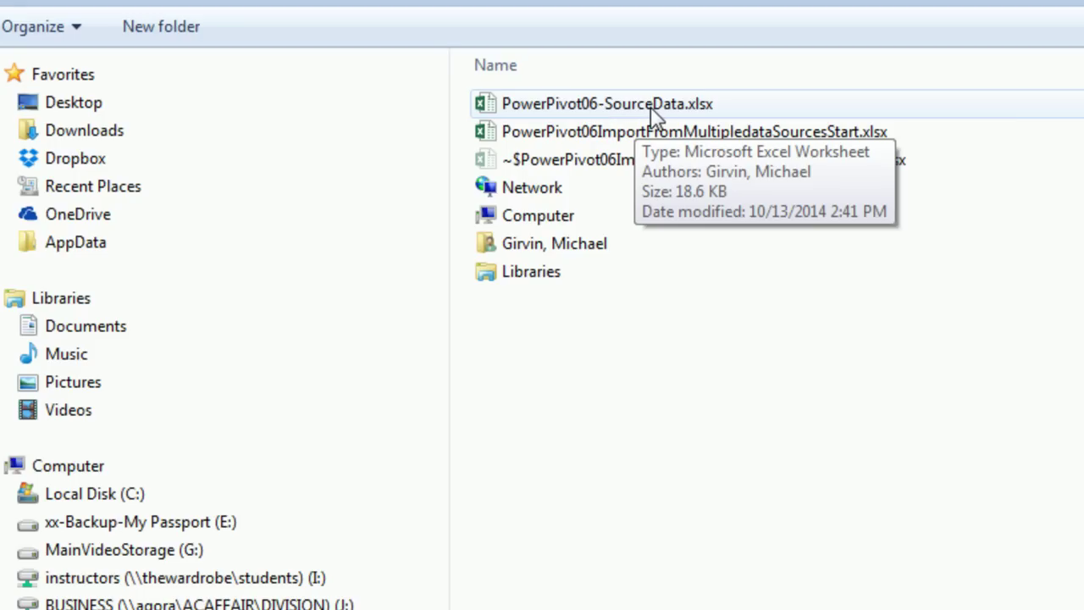
pyautogui.doubleClick(654, 108)
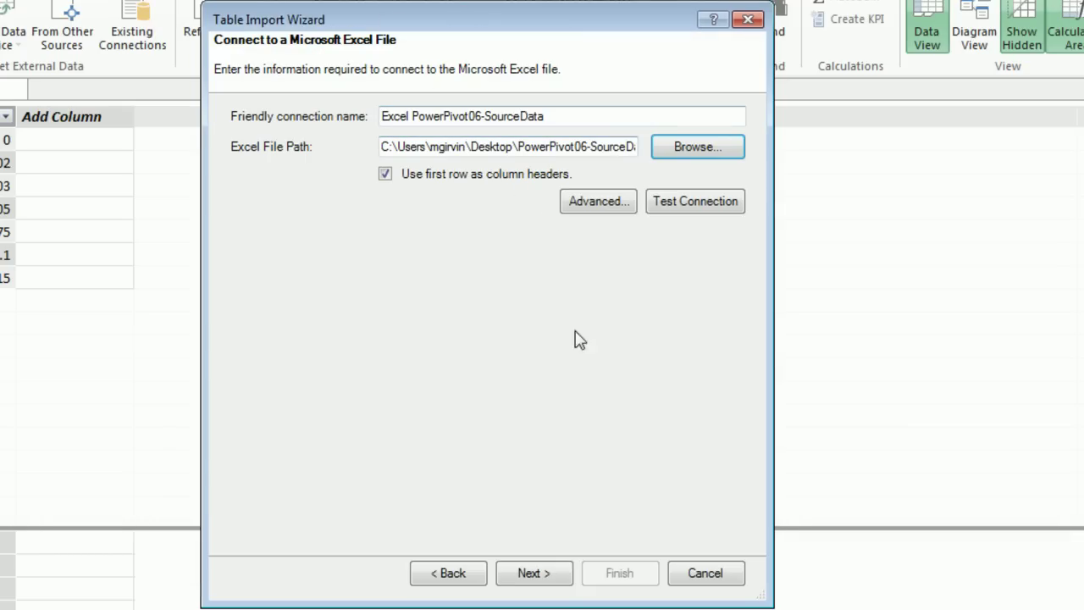
pyautogui.click(549, 574)
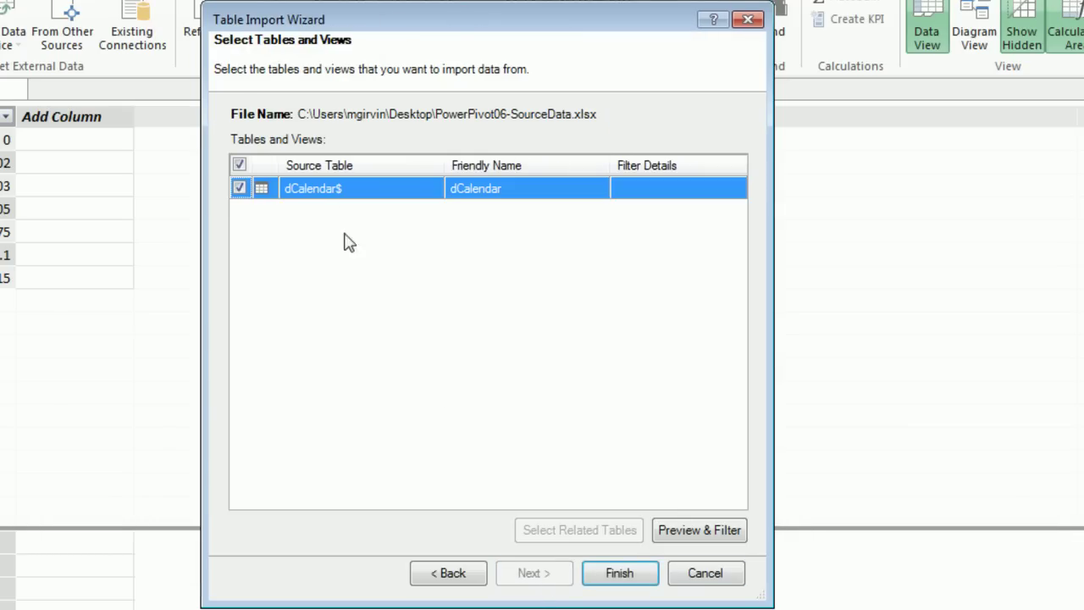
# Step: Preview the dCalendar$ source table, import it into the data model as dCalendar, and close the import wizard
pyautogui.click(684, 535)
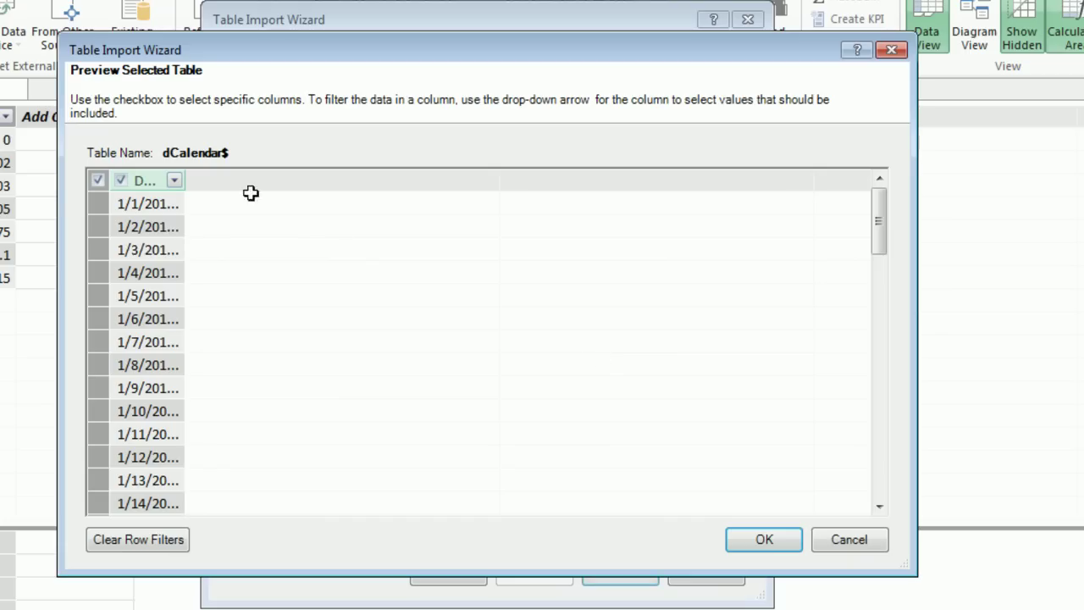
pyautogui.click(780, 540)
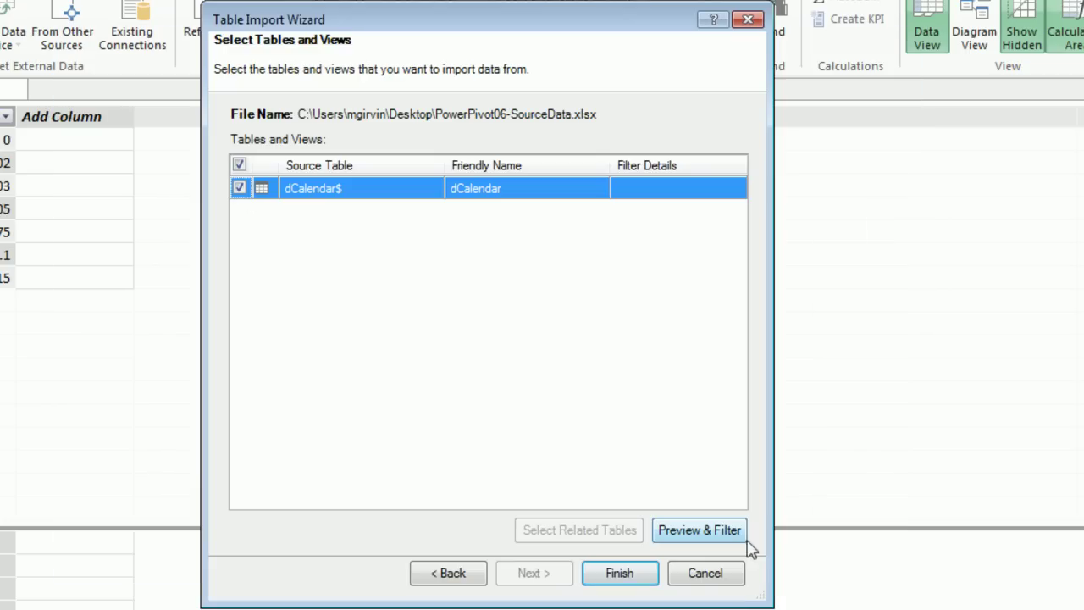
pyautogui.click(637, 574)
pyautogui.click(697, 569)
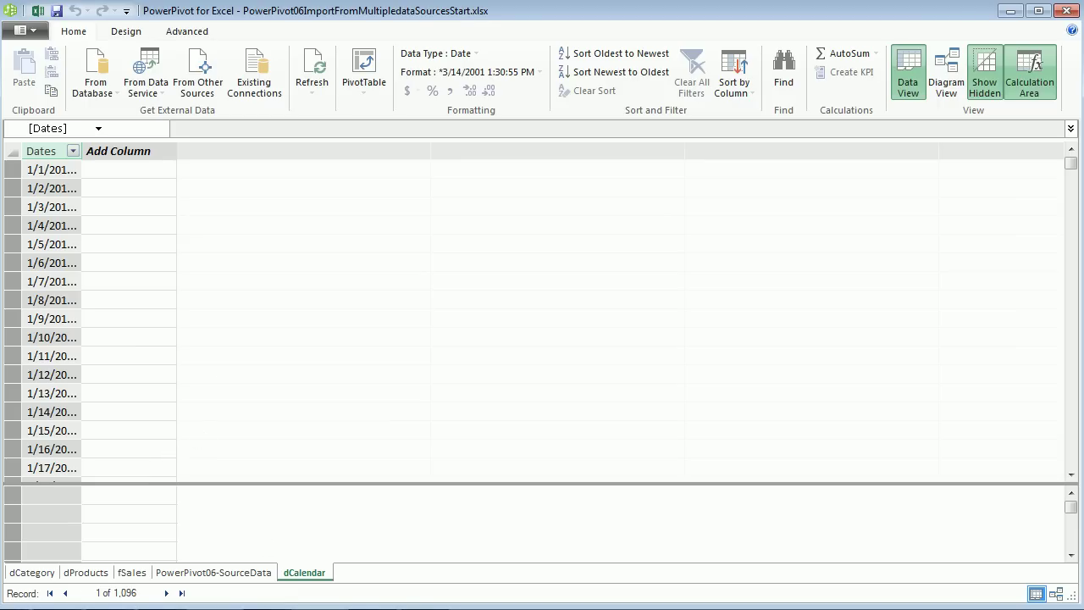
# Step: Reopen PowerPivot06-SourceData.xlsx from the Desktop folder and add a worksheet named DisSalesCategories, copying that name to the clipboard
pyautogui.hotkey('alt', 'Tab')
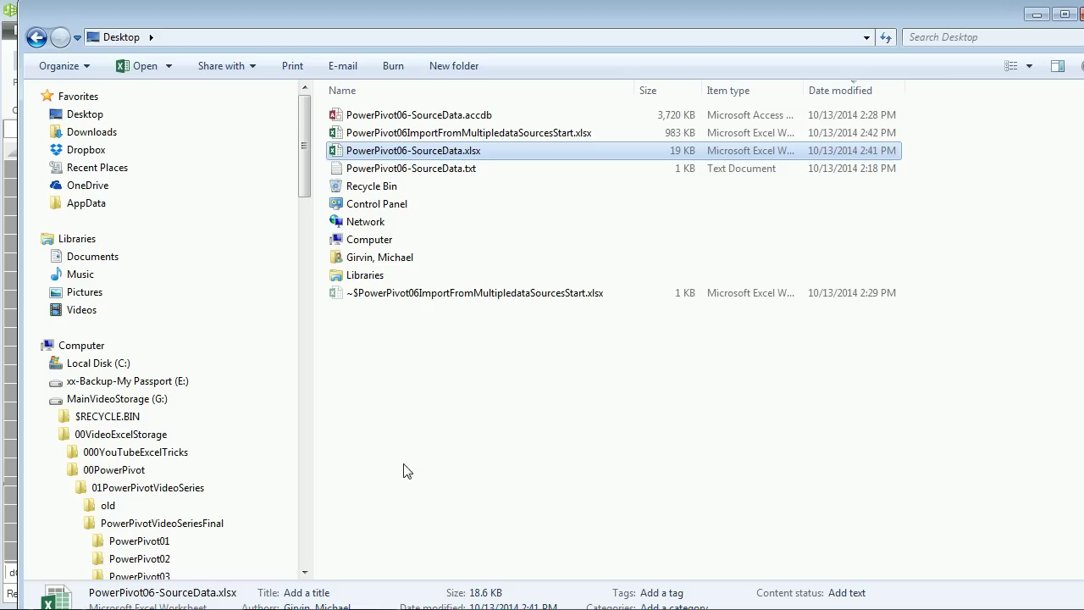
pyautogui.doubleClick(419, 150)
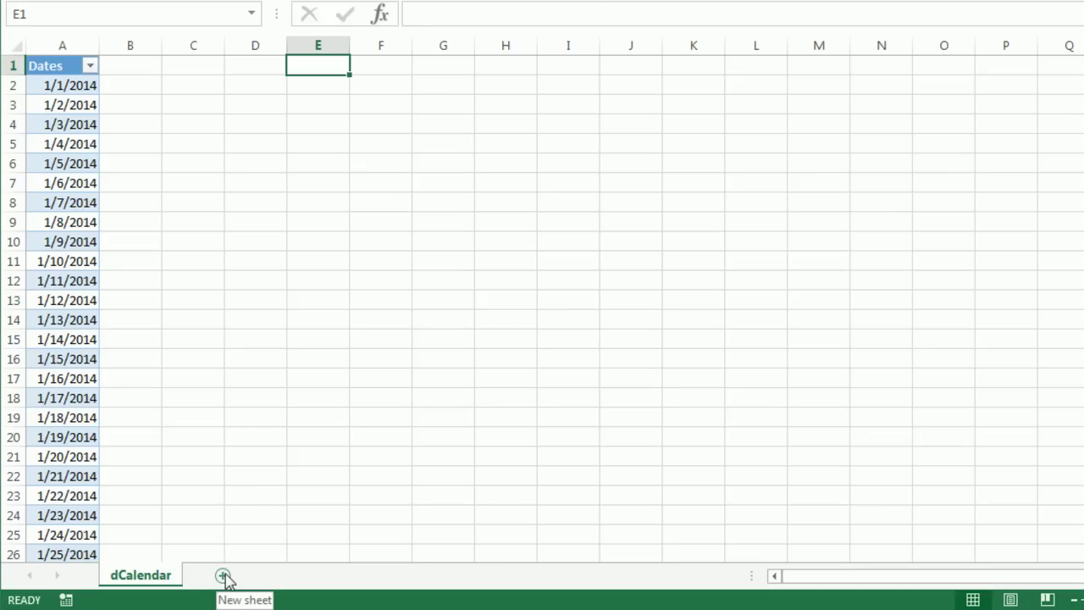
pyautogui.click(223, 573)
pyautogui.doubleClick(225, 575)
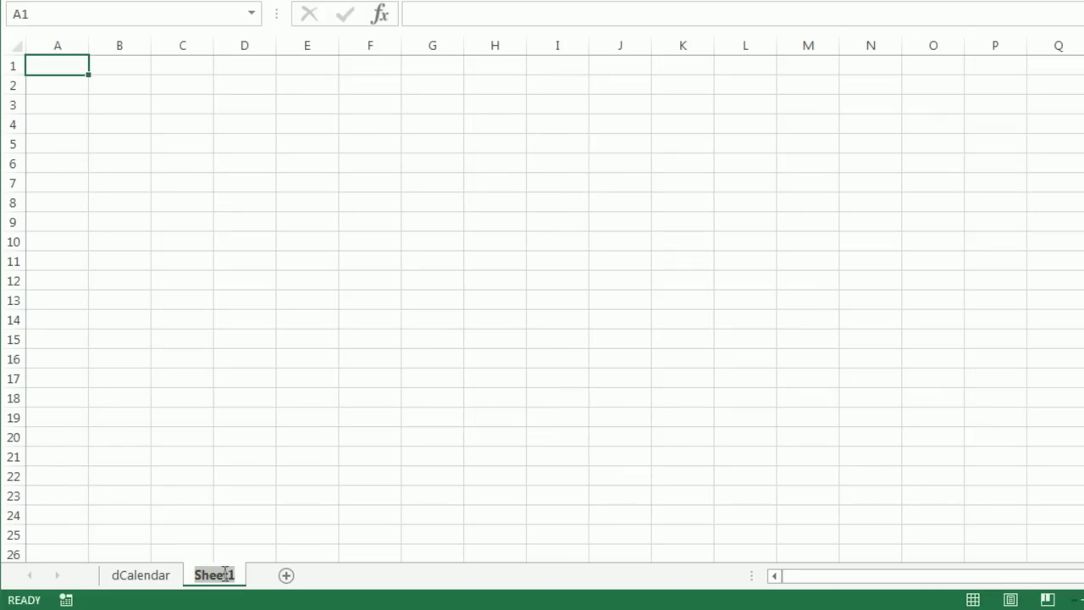
pyautogui.write('Dis')
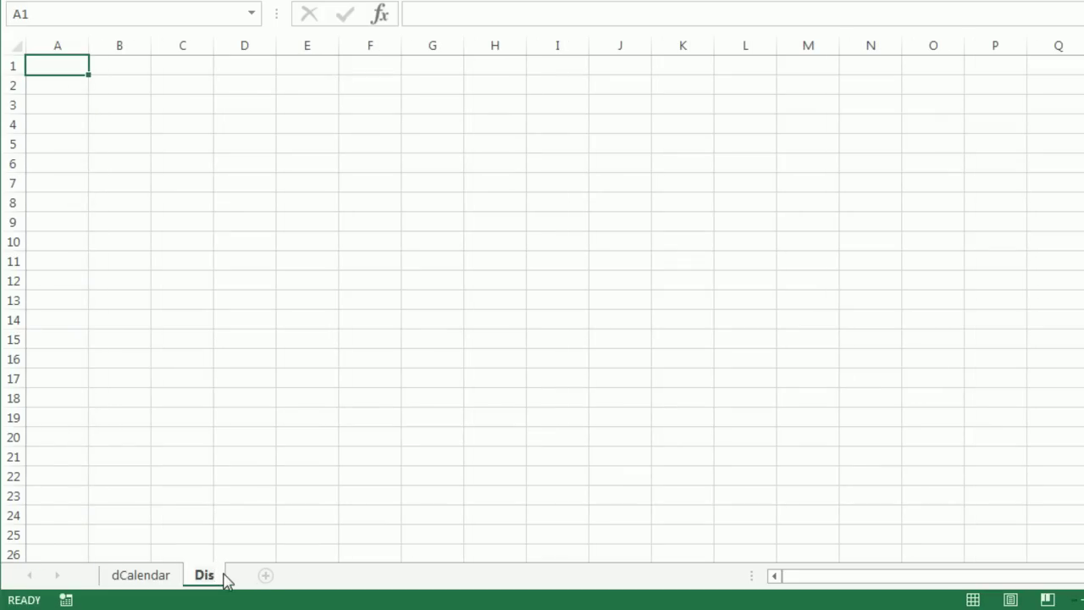
pyautogui.write('SalesCategories')
pyautogui.moveTo(196, 575); pyautogui.dragTo(326, 576)
pyautogui.hotkey('ctrl', 'c')
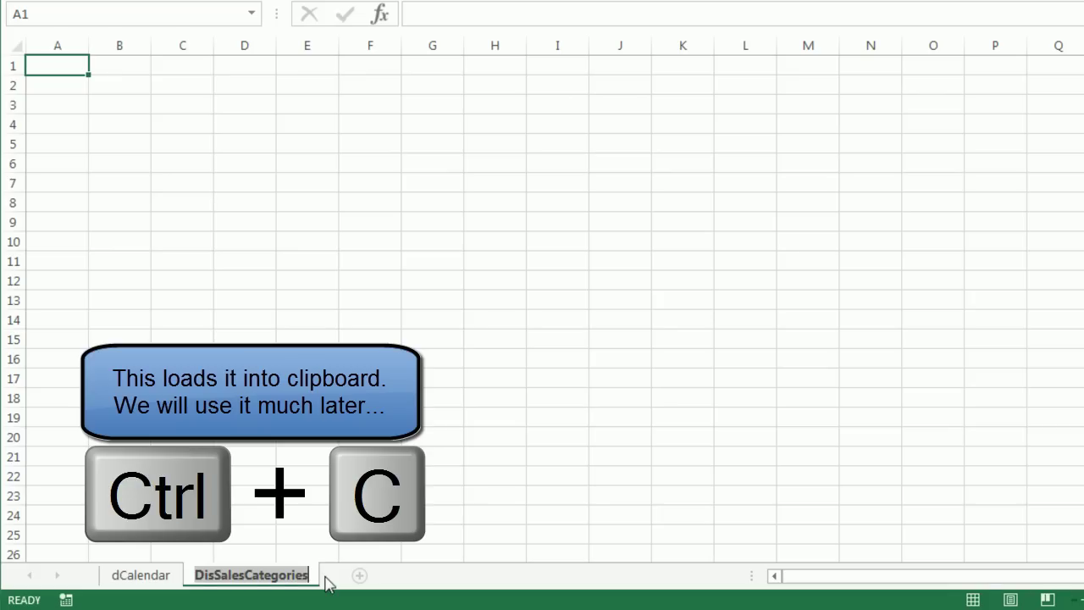
pyautogui.press('Return')
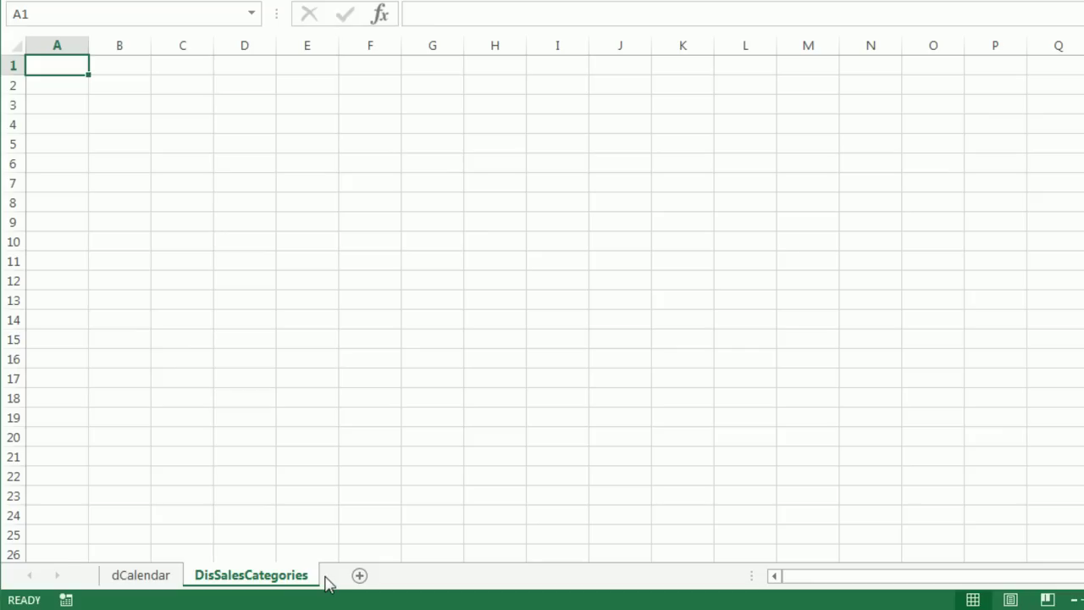
# Step: Enter the column headings Lower in A1 and Upper in B1 of the DisSalesCategories sheet
pyautogui.scroll(8, 246, 200)
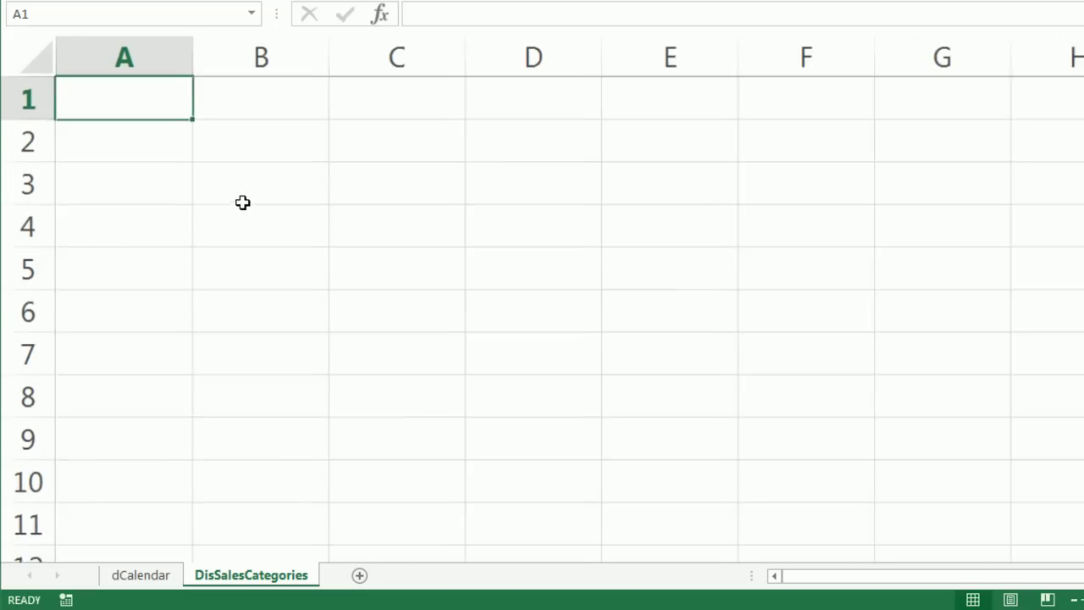
pyautogui.write('Lower')
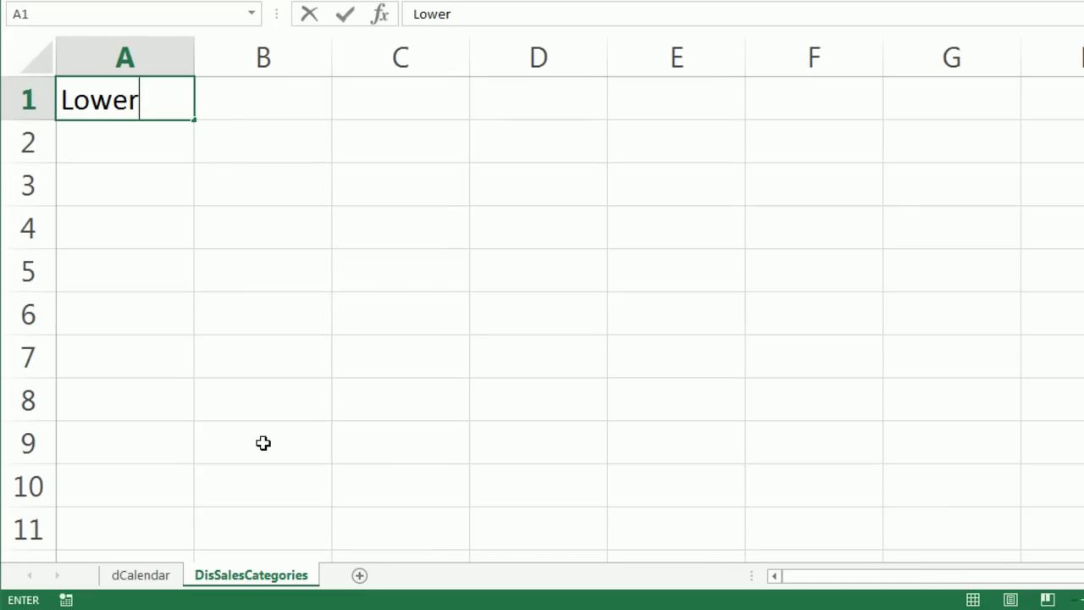
pyautogui.press('Tab')
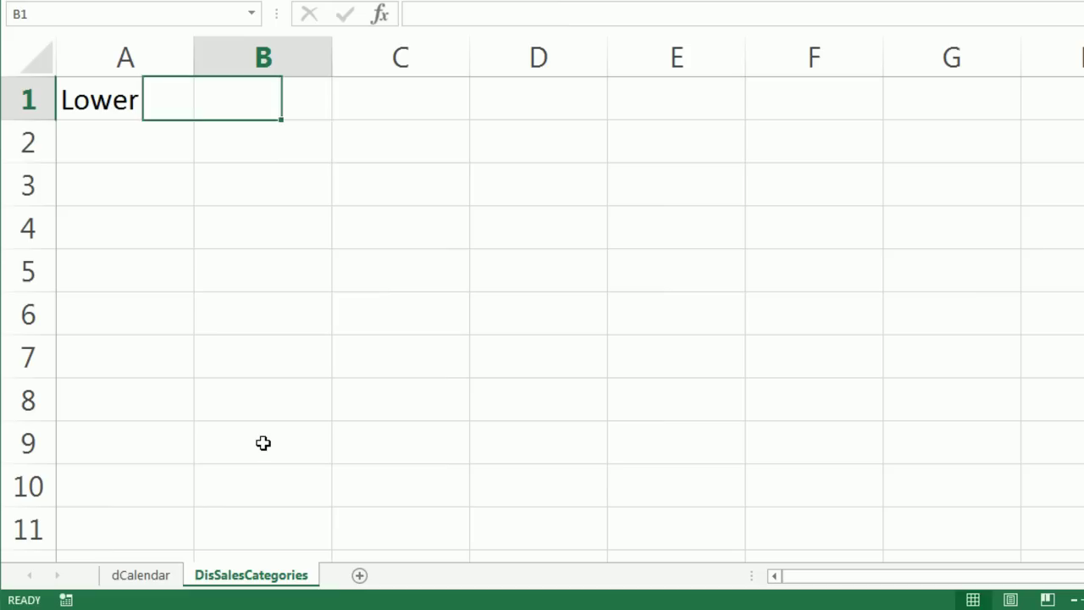
pyautogui.write('Upper')
pyautogui.press('Return')
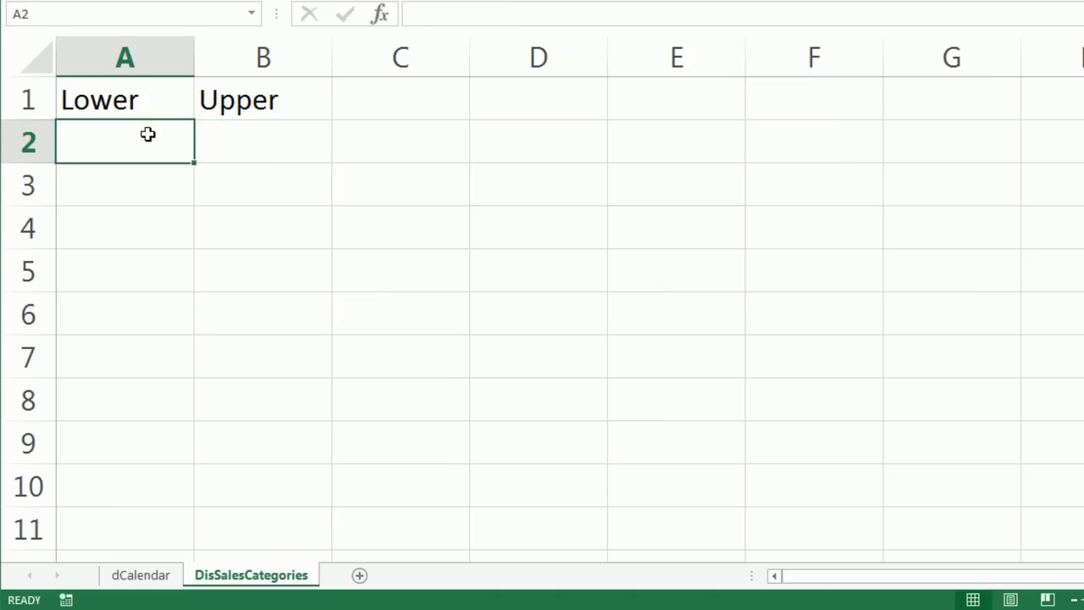
# Step: Enter the first lower limit 0 in A2 and the upper limit formula =A2+500 in B2
pyautogui.write('0')
pyautogui.press('Tab')
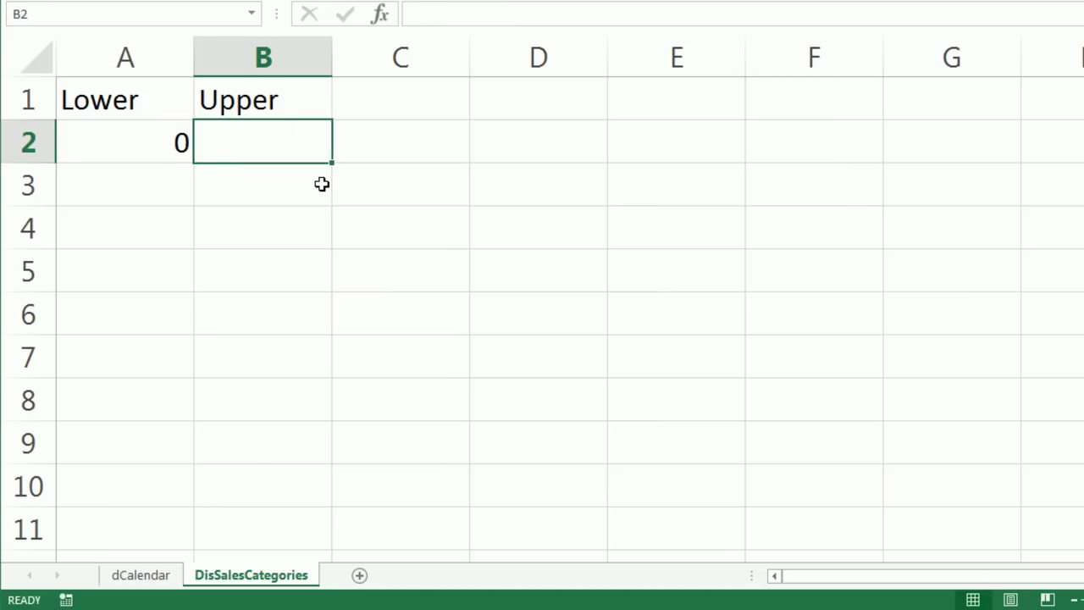
pyautogui.write('=')
pyautogui.press('Left')
pyautogui.write('+500')
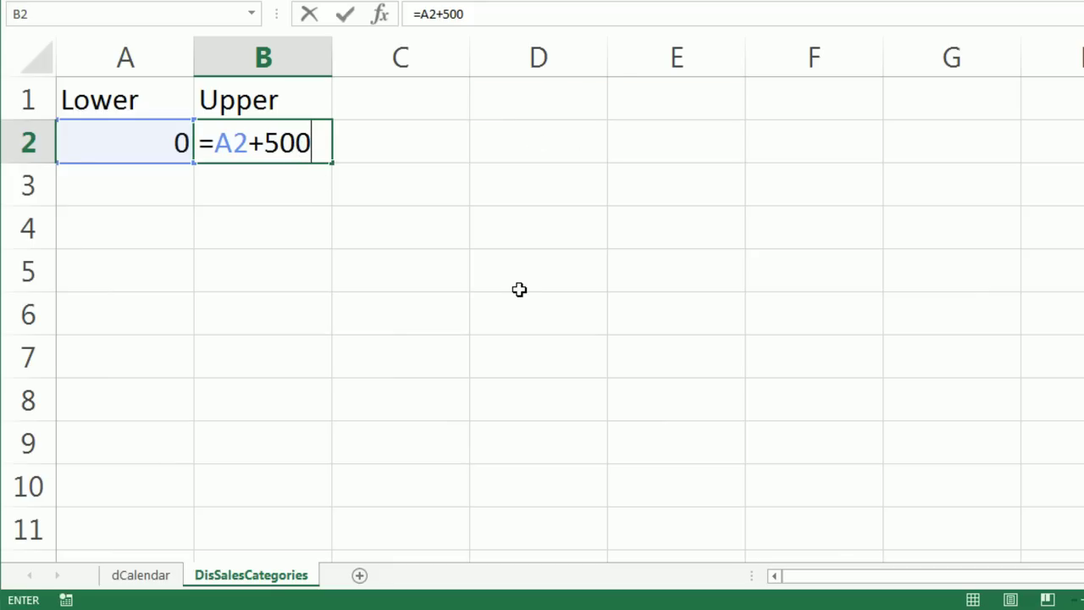
pyautogui.hotkey('ctrl', 'Return')
# Step: Enter the formula =B2 in A3 so the second lower limit takes the previous upper limit
pyautogui.click(147, 178)
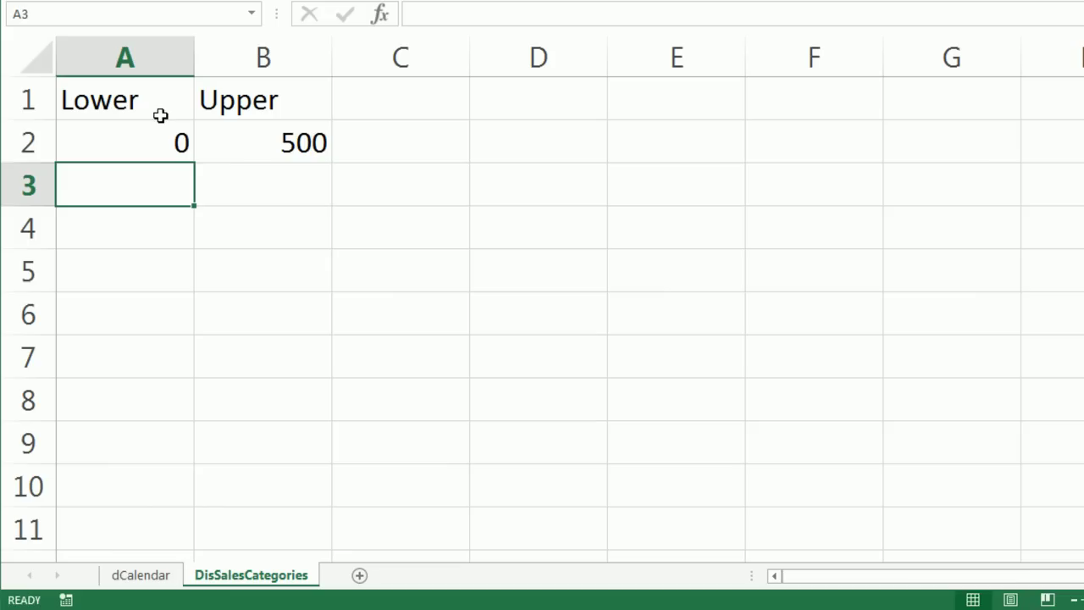
pyautogui.write('=')
pyautogui.click(310, 144)
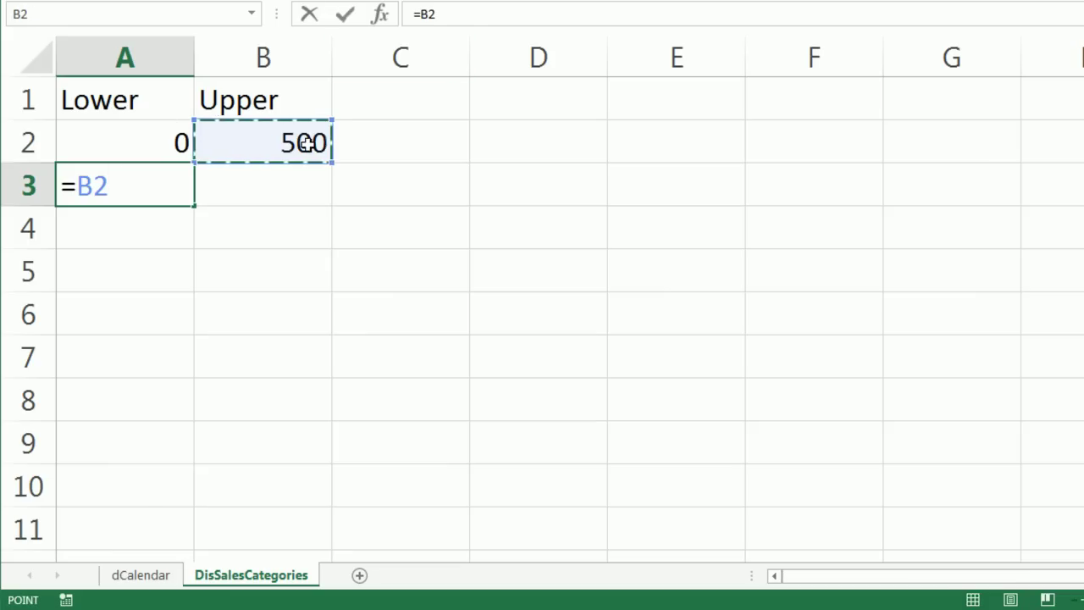
pyautogui.press('Tab')
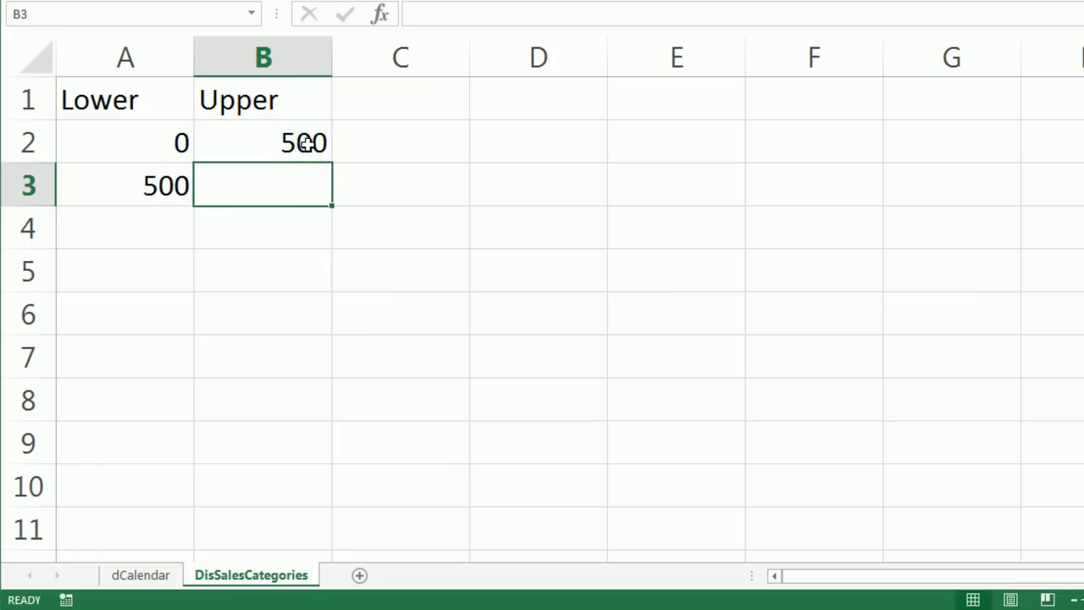
# Step: Copy the B2 formula down to B3 and fill the formulas in A3:B3 down through row 7
pyautogui.click(310, 140)
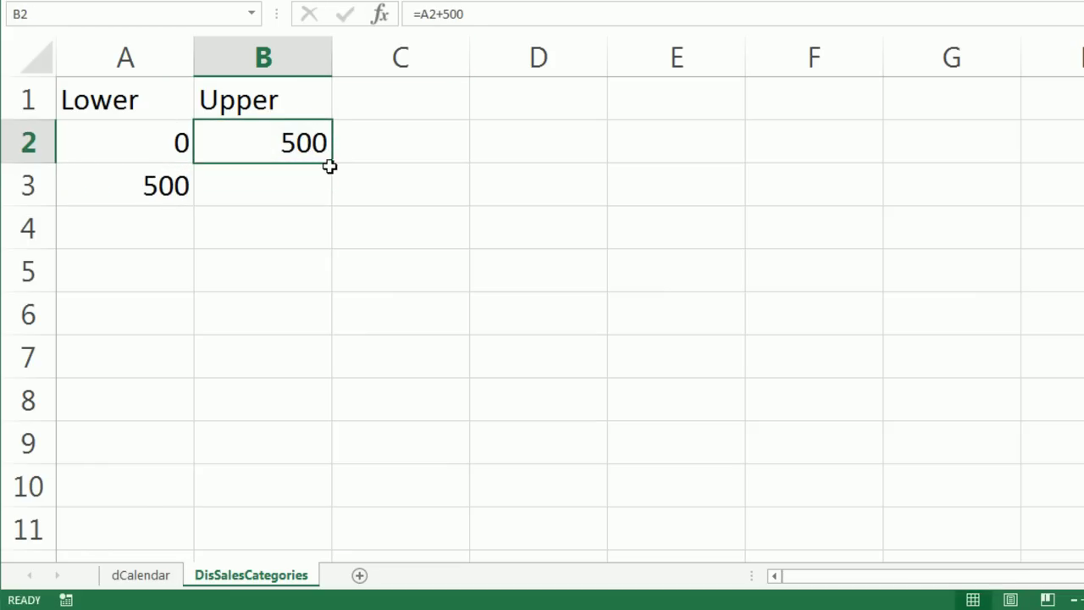
pyautogui.moveTo(334, 162); pyautogui.dragTo(232, 196)
pyautogui.moveTo(160, 184); pyautogui.dragTo(252, 191)
pyautogui.moveTo(334, 206); pyautogui.dragTo(283, 376)
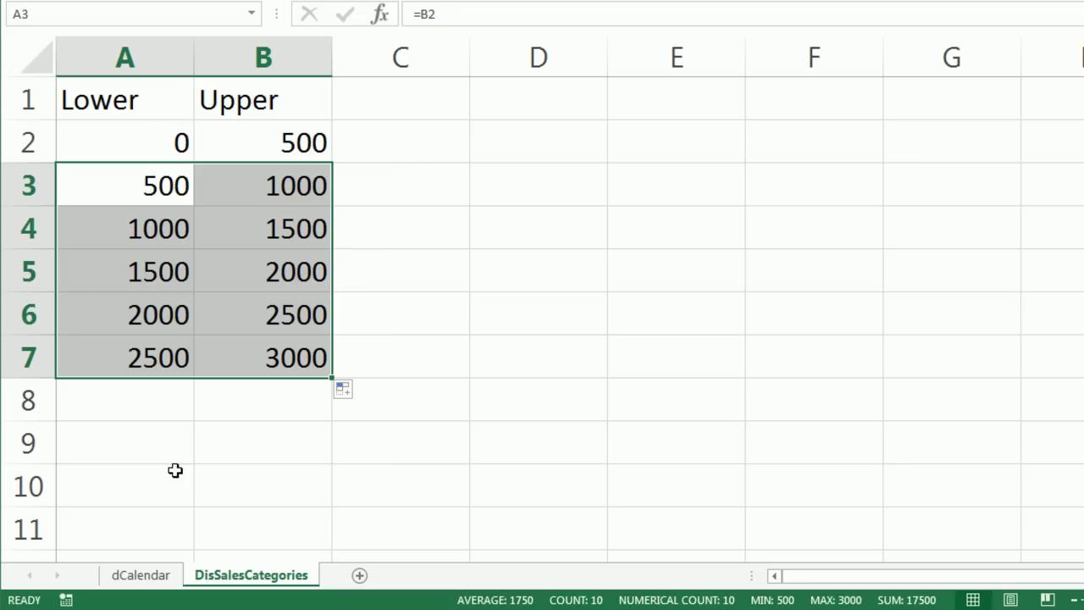
# Step: Convert the range A1:B7 on the DisSalesCategories sheet into an Excel table with headers
pyautogui.hotkey('ctrl', 'Home')
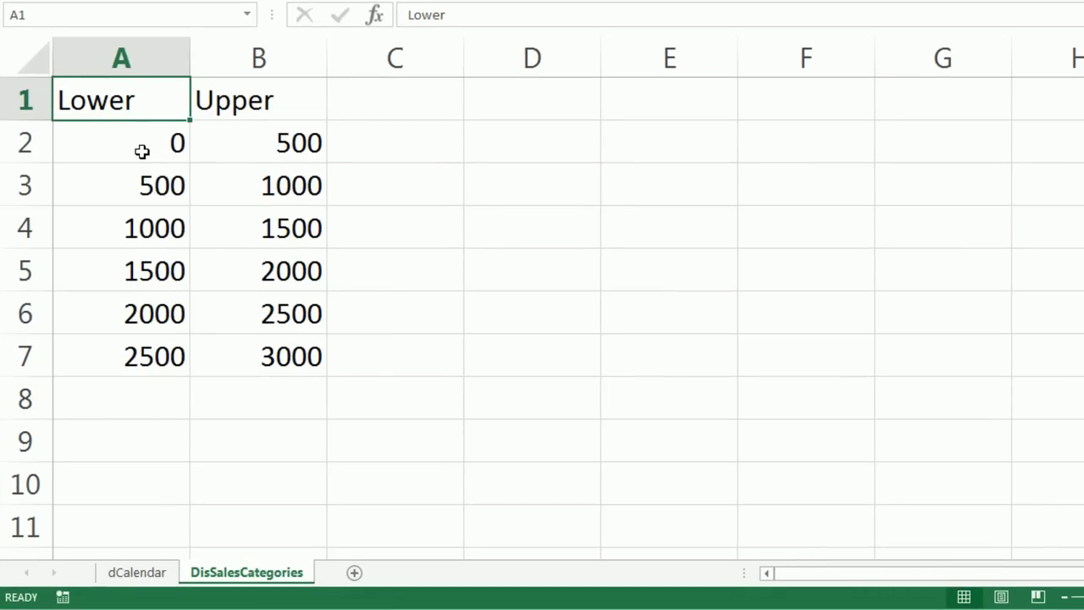
pyautogui.hotkey('ctrl', 't')
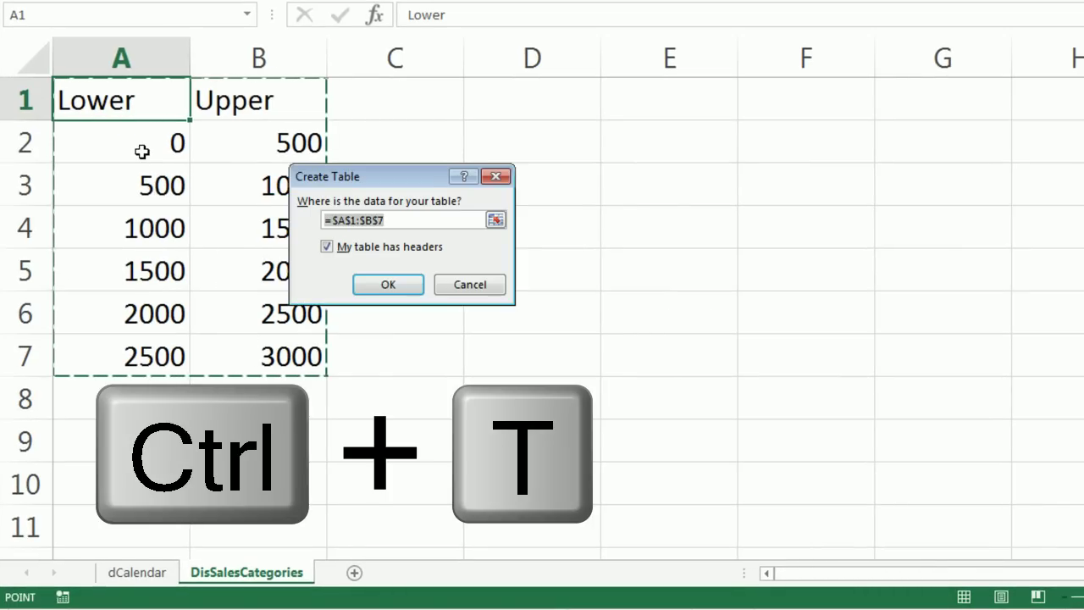
pyautogui.press('Return')
# Step: Name the new table DisSalesCategories and save the source workbook
pyautogui.hotkey('alt', 'j')
pyautogui.press('t')
pyautogui.press('a')
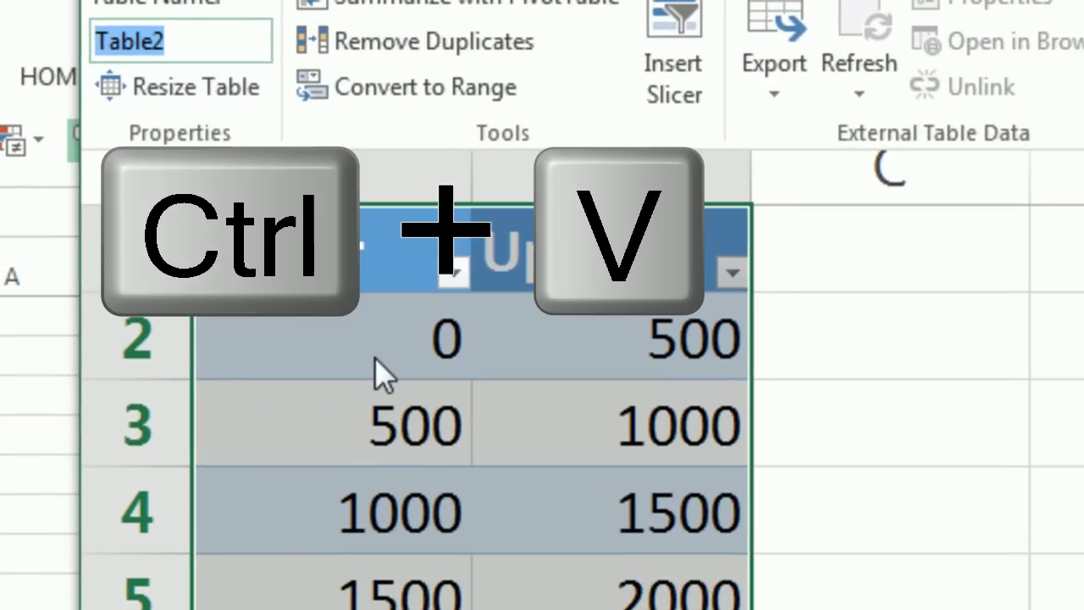
pyautogui.hotkey('ctrl', 'v')
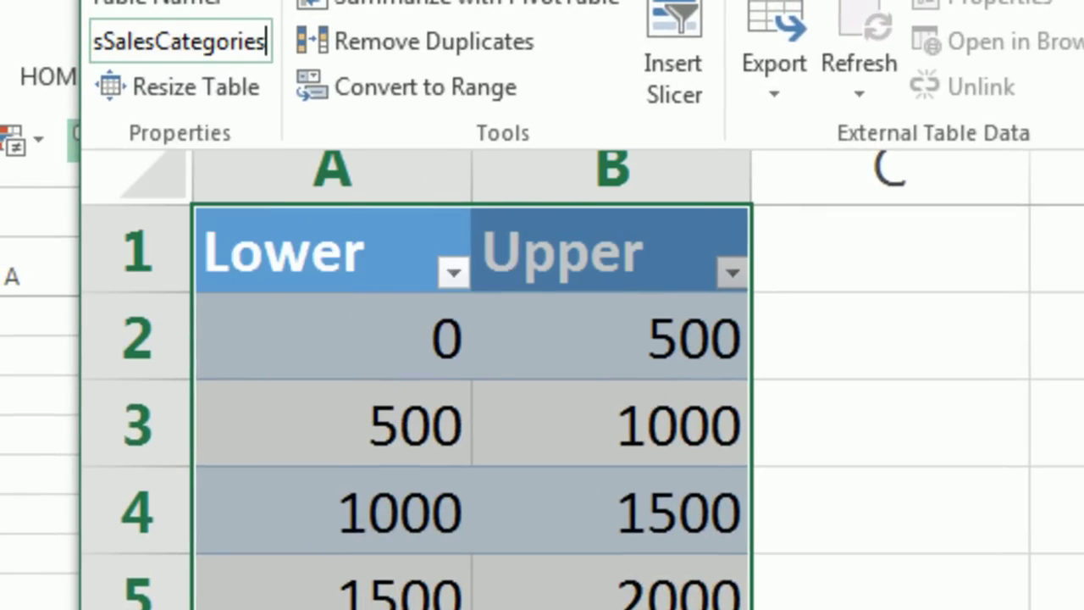
pyautogui.press('Return')
pyautogui.click(600, 508)
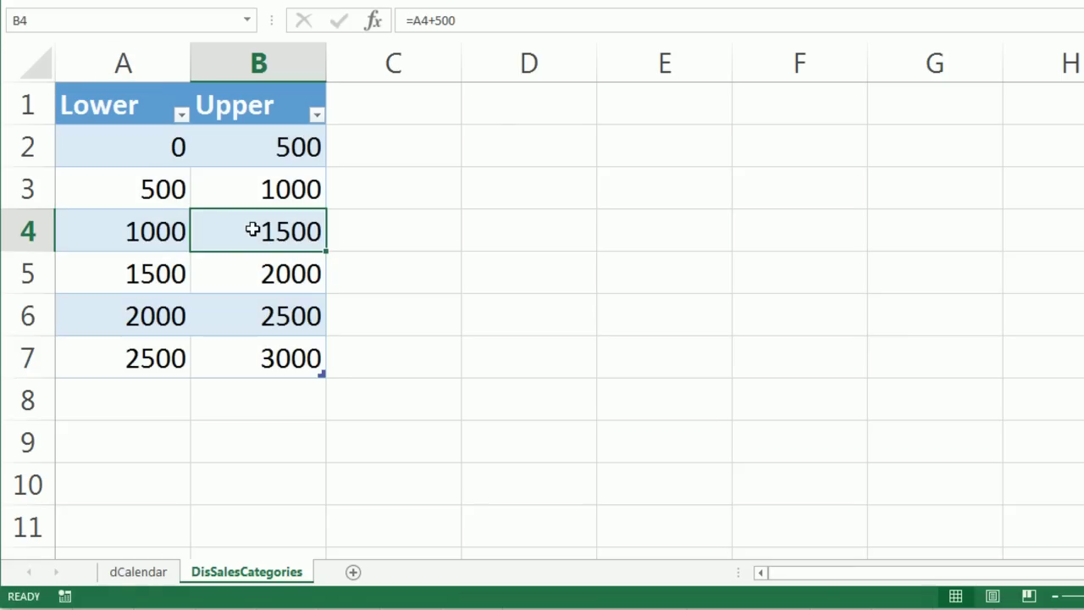
pyautogui.hotkey('ctrl', 's')
pyautogui.hotkey('alt', 'F4')
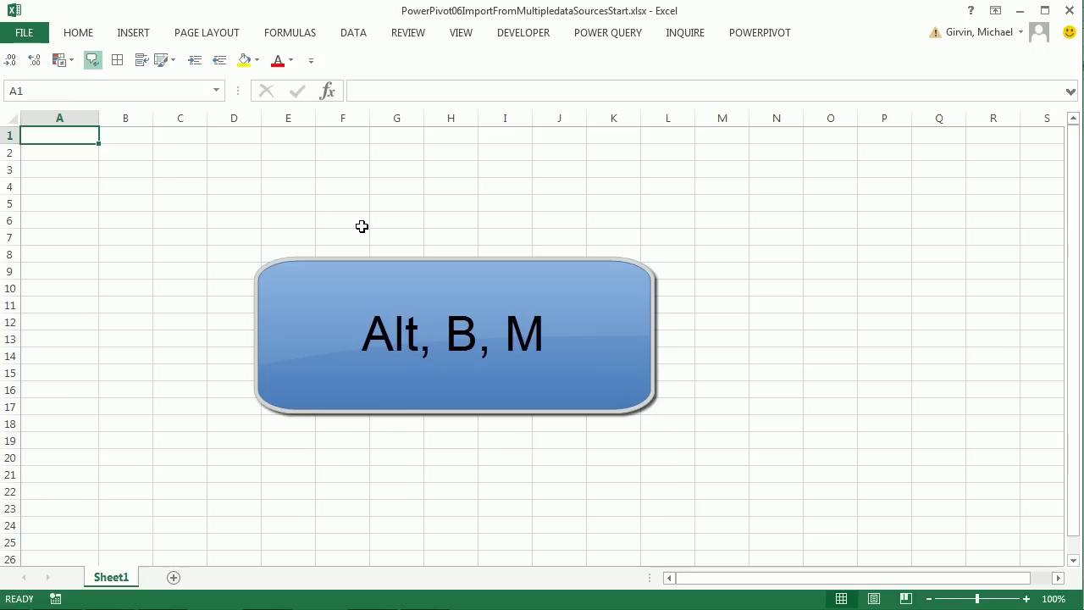
# Step: Switch to the PowerPivot window of the start workbook and open the existing Excel PowerPivot06-SourceData connection for import
pyautogui.press('alt')
pyautogui.press('b')
pyautogui.press('m')
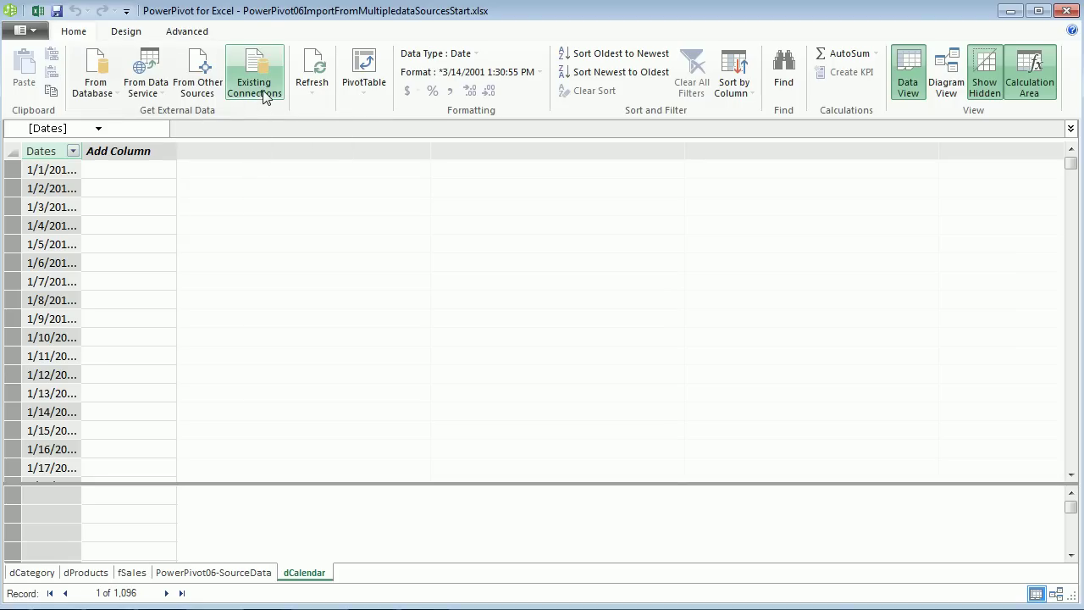
pyautogui.click(261, 89)
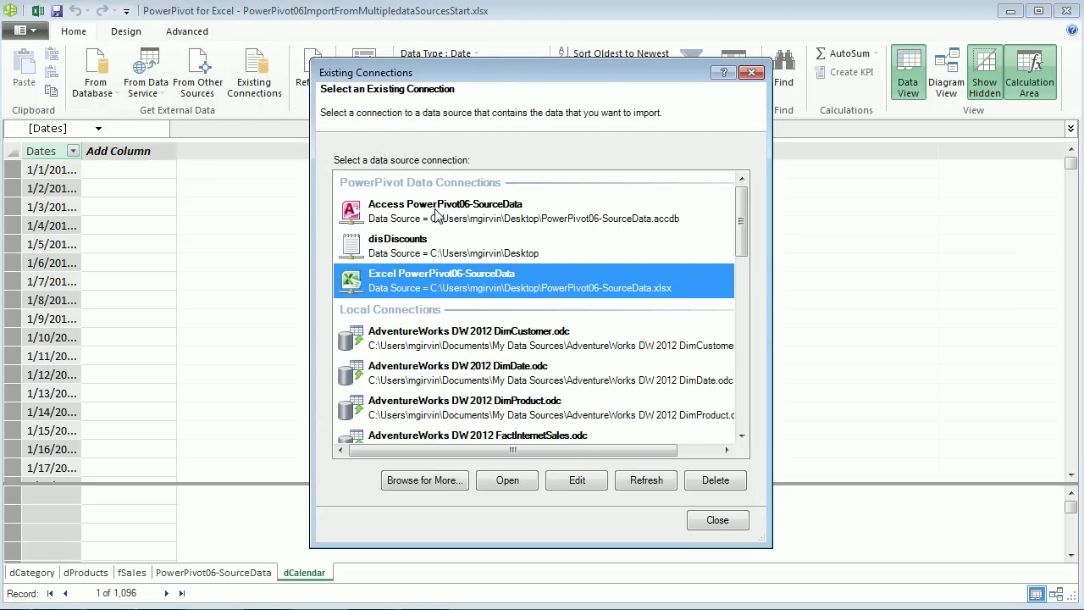
pyautogui.click(436, 211)
pyautogui.click(413, 241)
pyautogui.click(417, 288)
pyautogui.moveTo(366, 76); pyautogui.dragTo(464, 69)
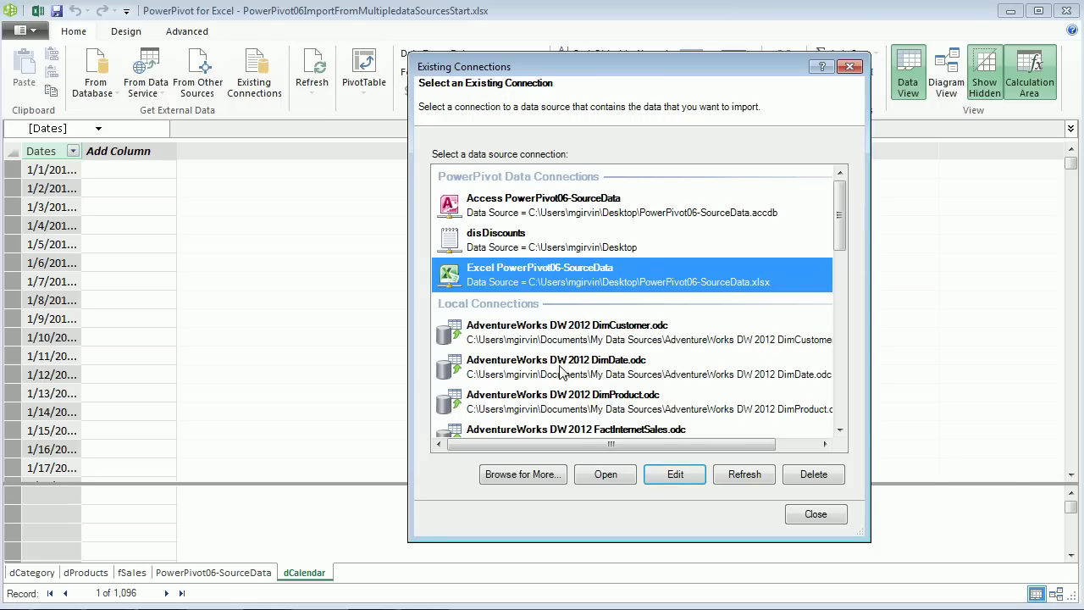
pyautogui.click(603, 474)
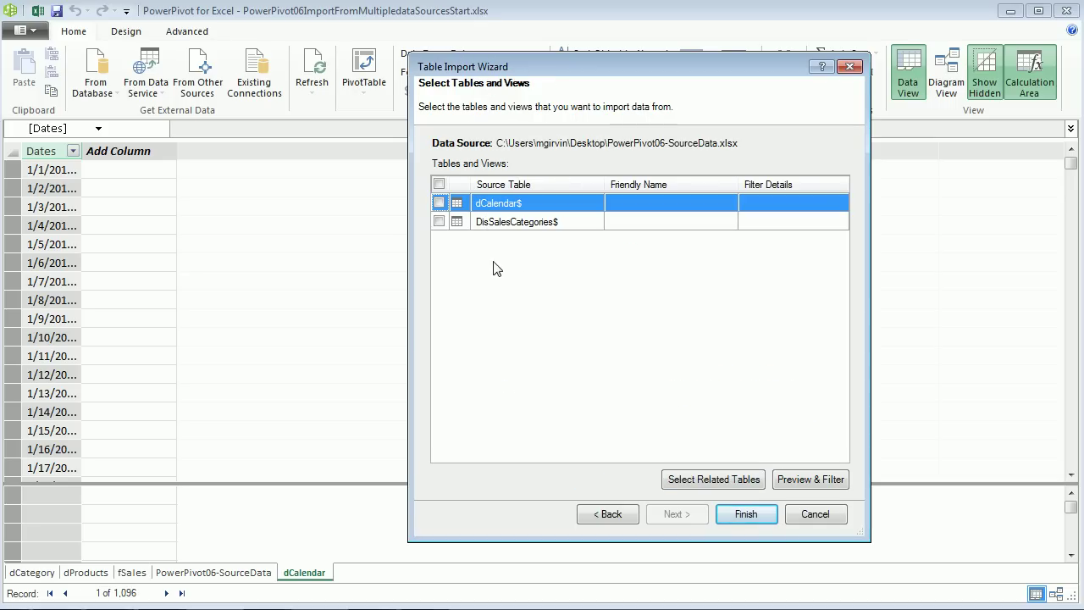
# Step: Preview and import the DisSalesCategories$ source table into the data model, and save the workbook
pyautogui.click(439, 221)
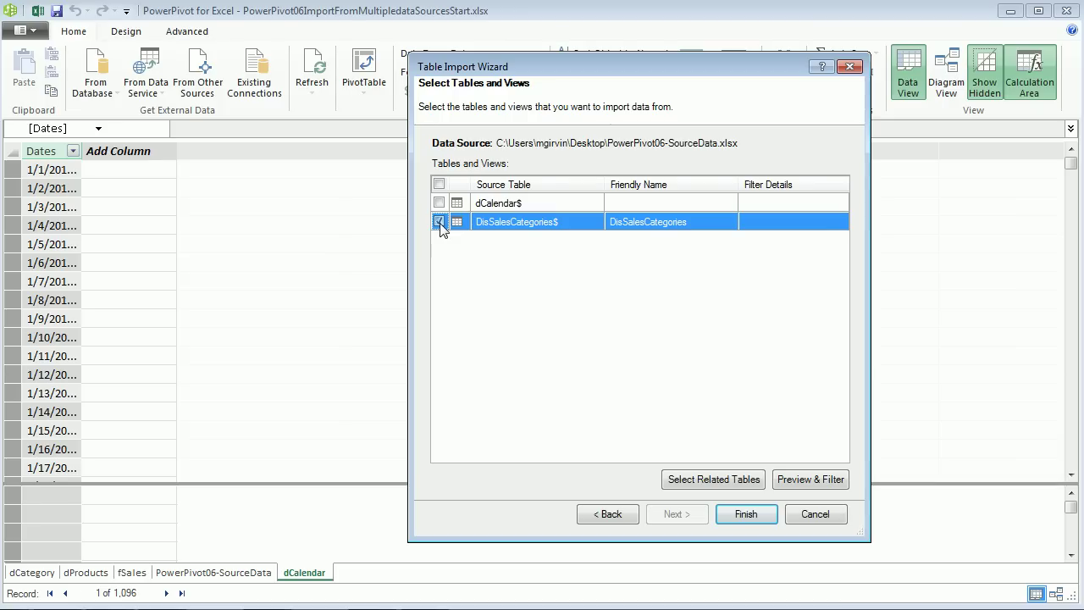
pyautogui.click(809, 479)
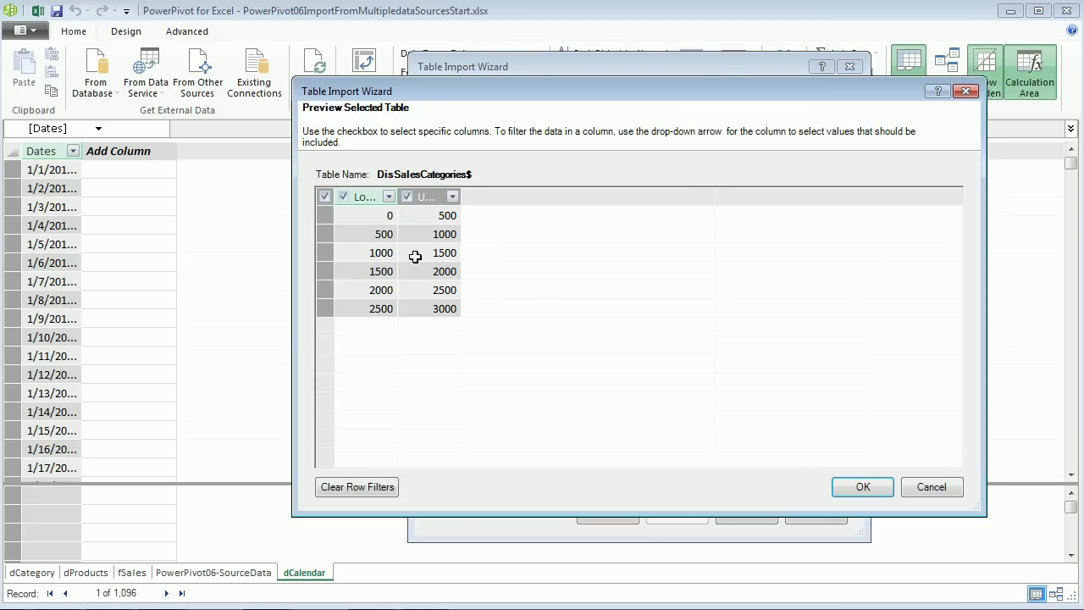
pyautogui.click(864, 488)
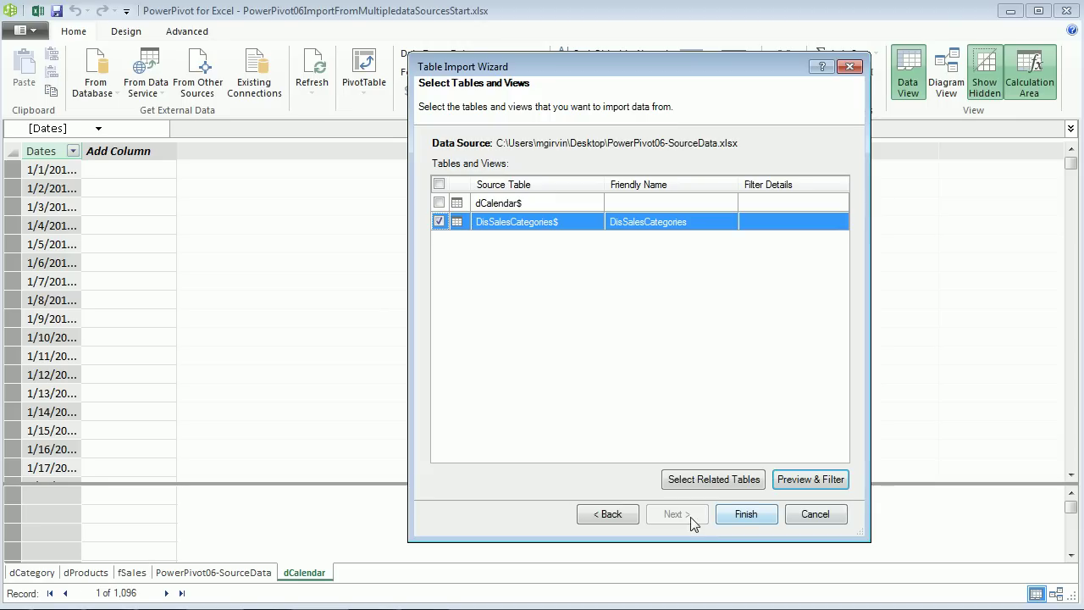
pyautogui.click(763, 512)
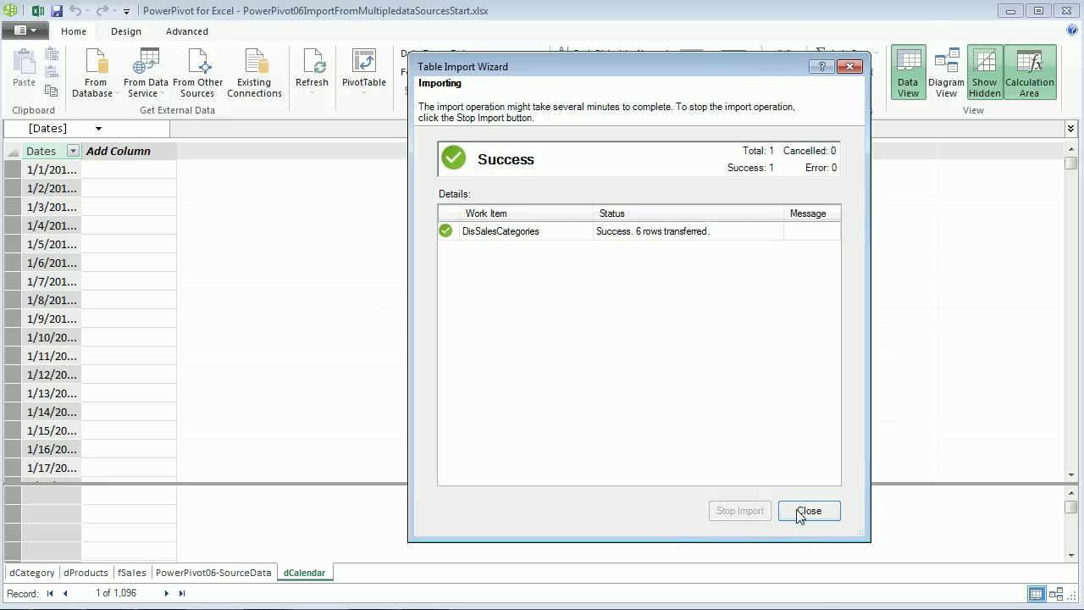
pyautogui.click(804, 511)
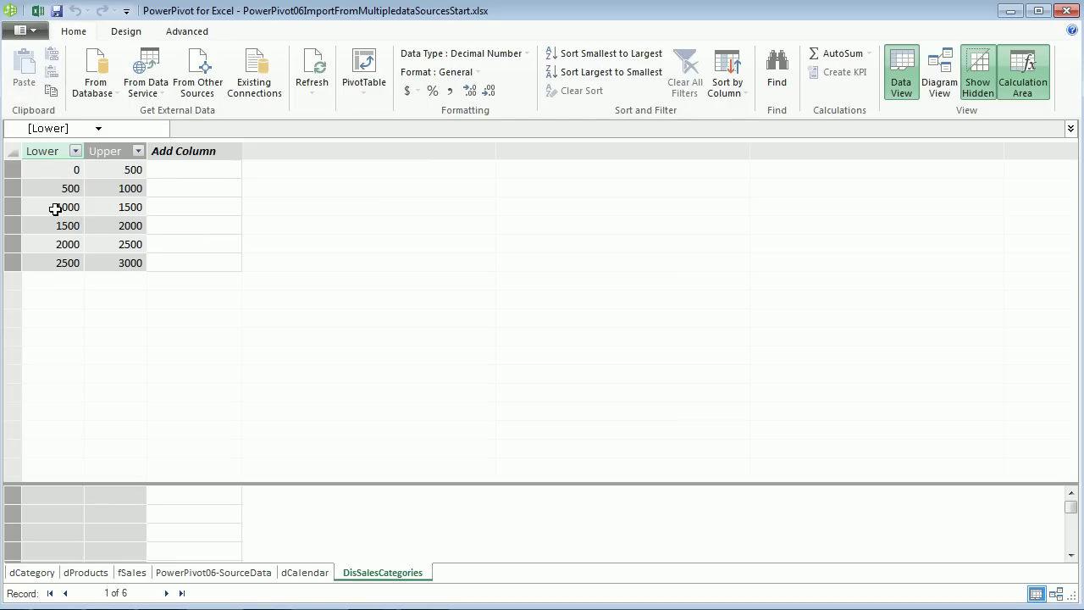
pyautogui.click(32, 173)
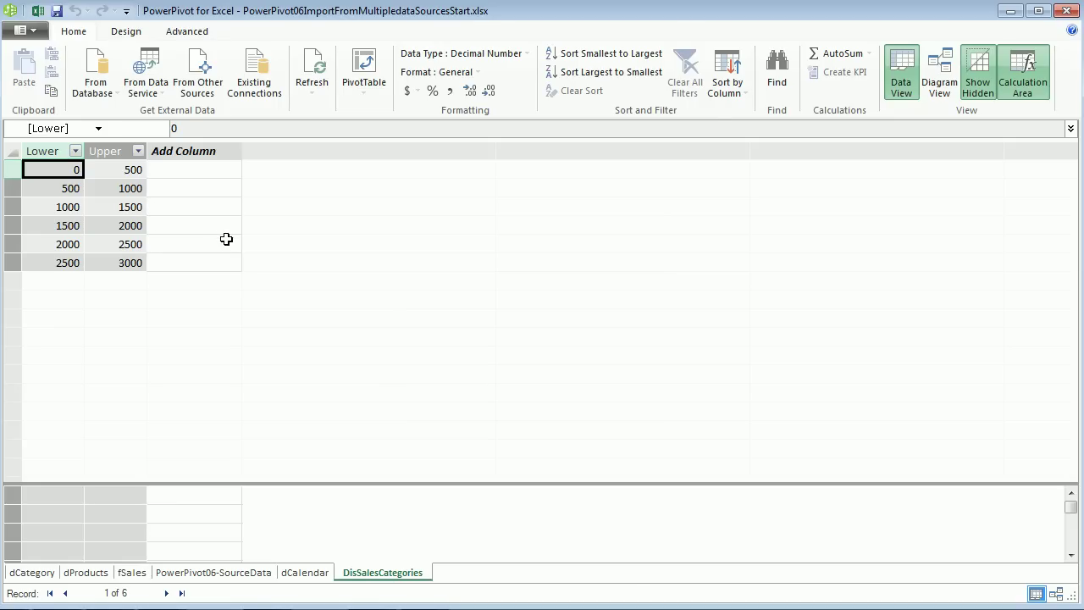
pyautogui.hotkey('ctrl', 's')
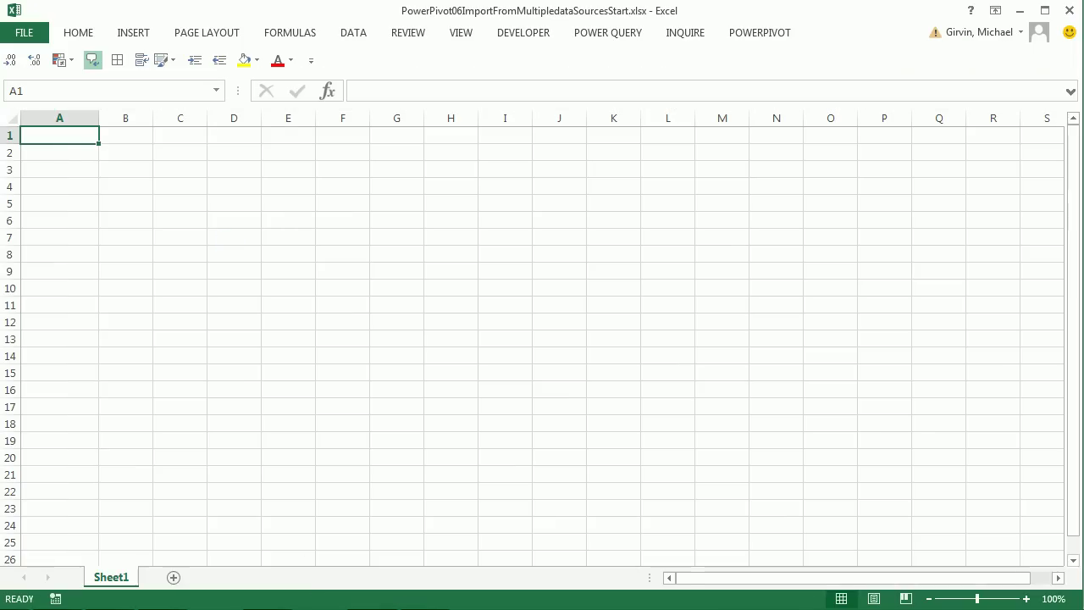
# Step: Switch to the PowerPivot06-SourceData.xlsx workbook and insert a blank column before the Lower column on the DisSalesCategories sheet
pyautogui.hotkey('alt', 'Tab')
pyautogui.hotkey('alt', 'Tab')
pyautogui.press('super+Up')
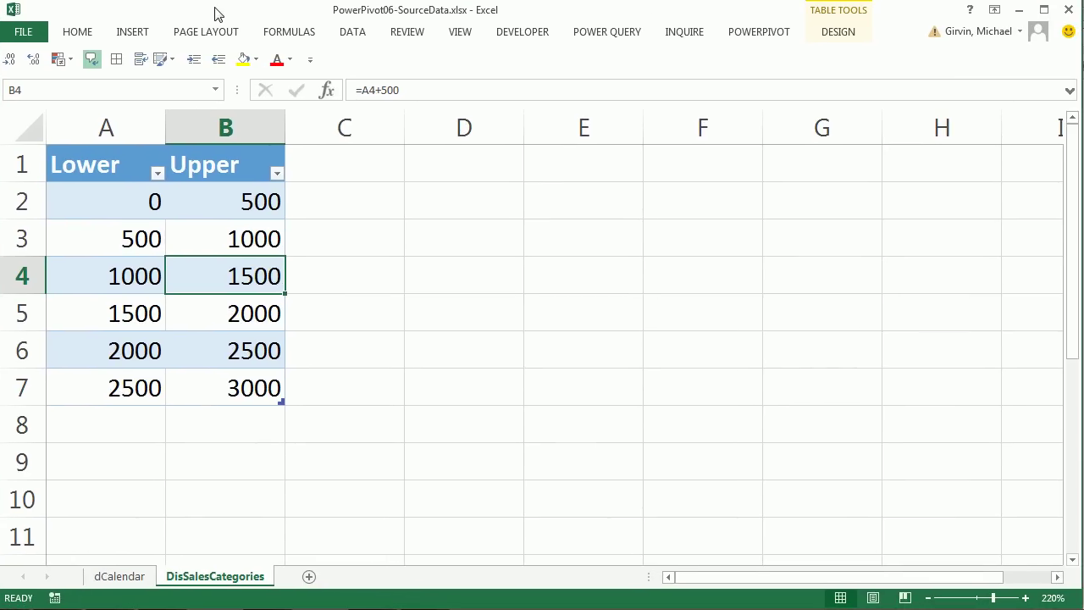
pyautogui.click(128, 126)
pyautogui.rightClick(127, 126)
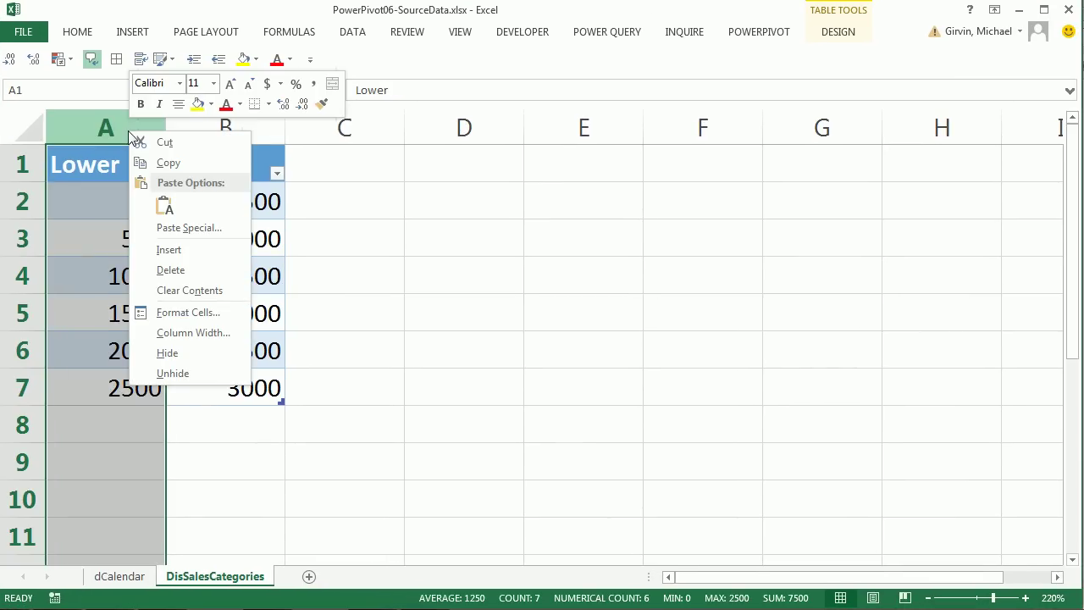
pyautogui.click(172, 252)
# Step: Resize the DisSalesCategories table to cover A1:C7, including the blank column A
pyautogui.click(216, 165)
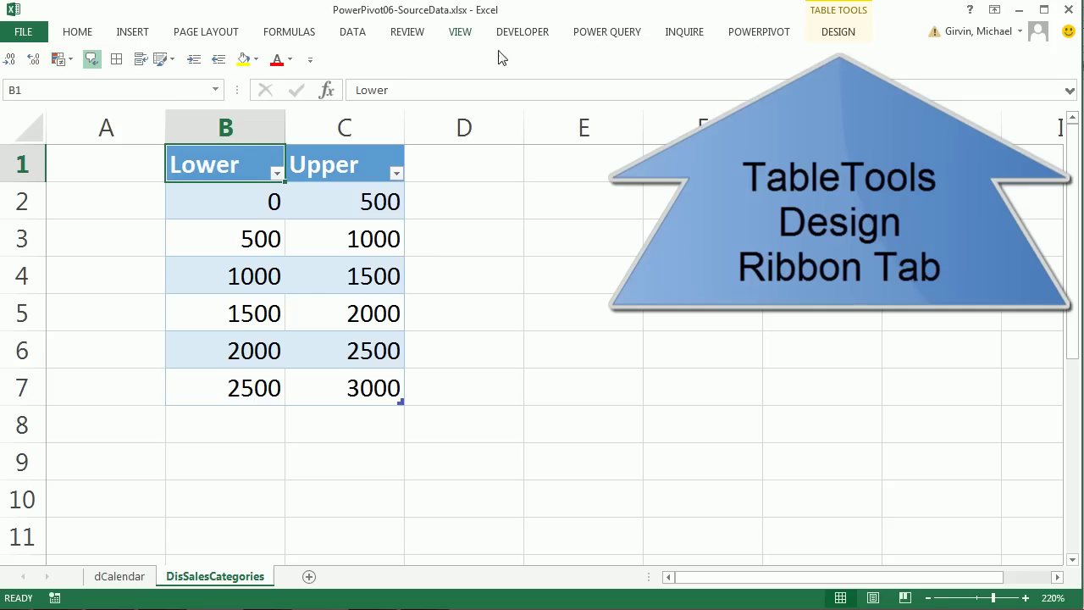
pyautogui.click(838, 33)
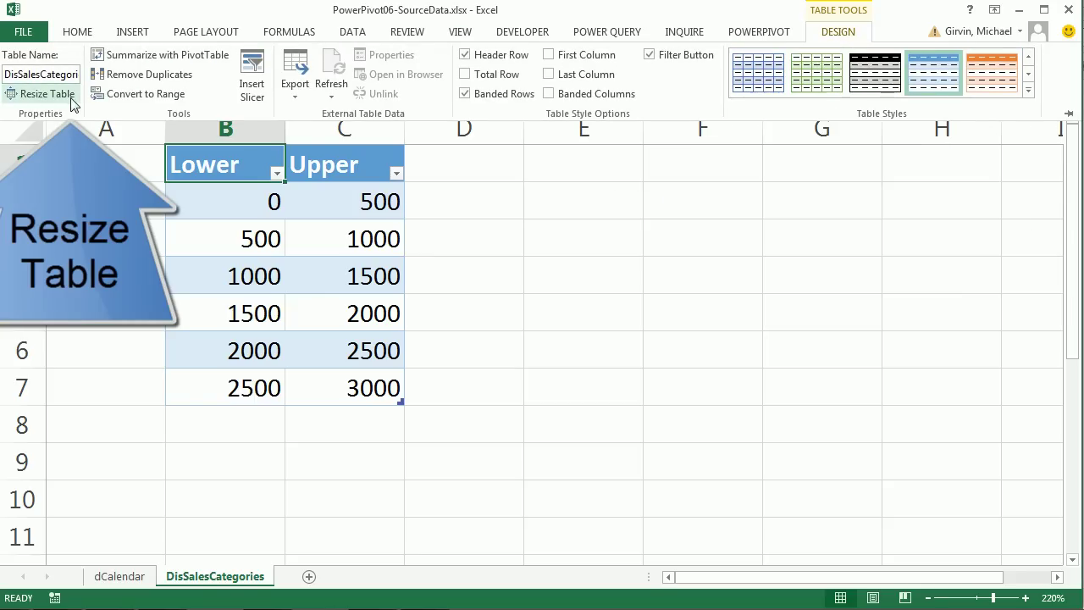
pyautogui.click(73, 102)
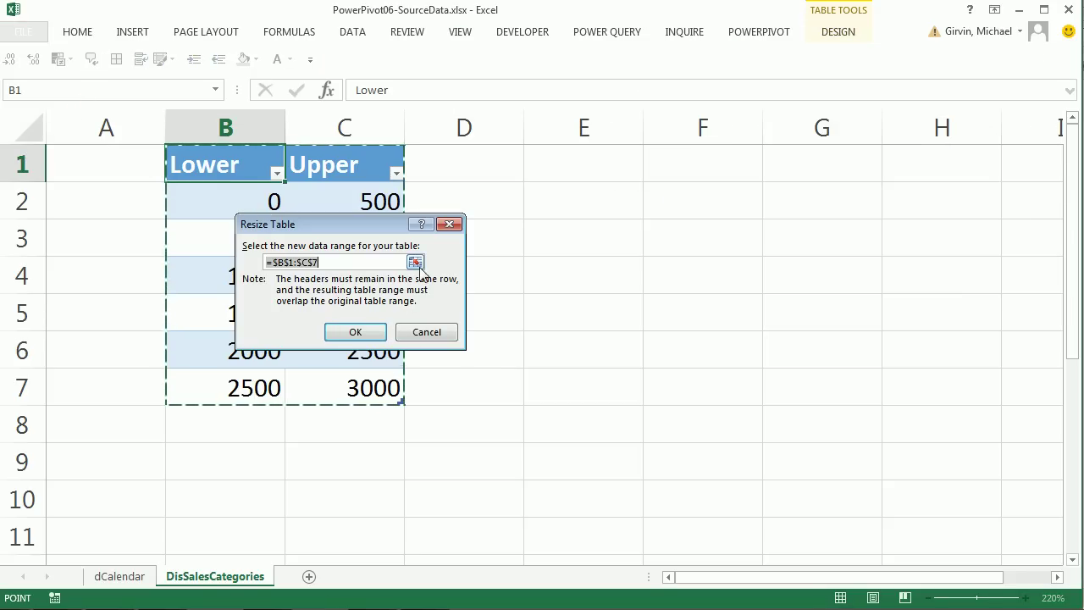
pyautogui.moveTo(356, 387); pyautogui.dragTo(114, 161)
pyautogui.click(377, 333)
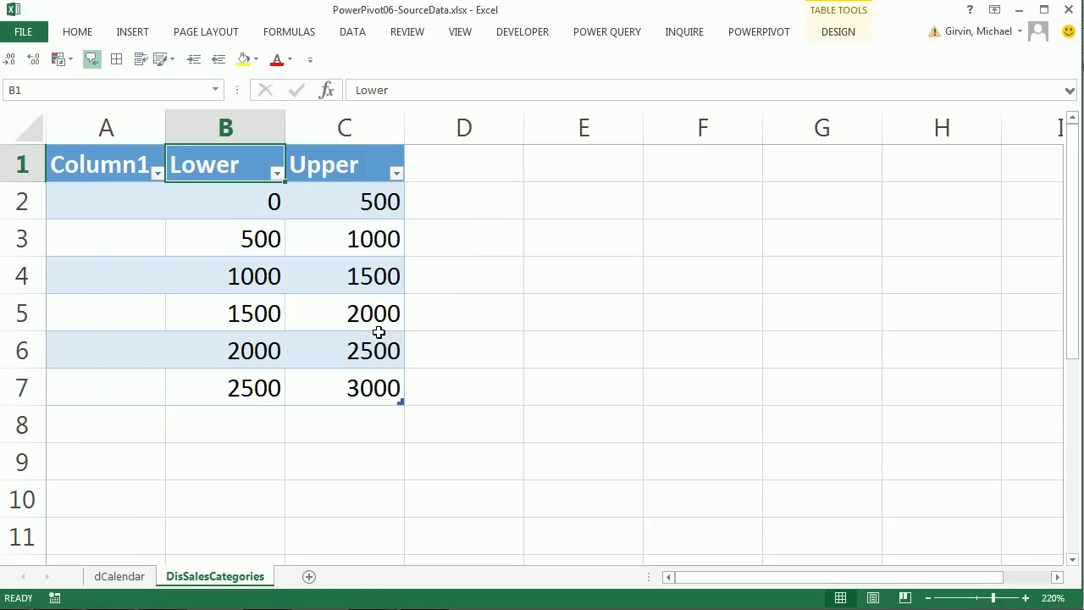
# Step: Rename the first table column's header to SalesCategory and widen column A to leave room for long labels
pyautogui.click(154, 178)
pyautogui.doubleClick(123, 164)
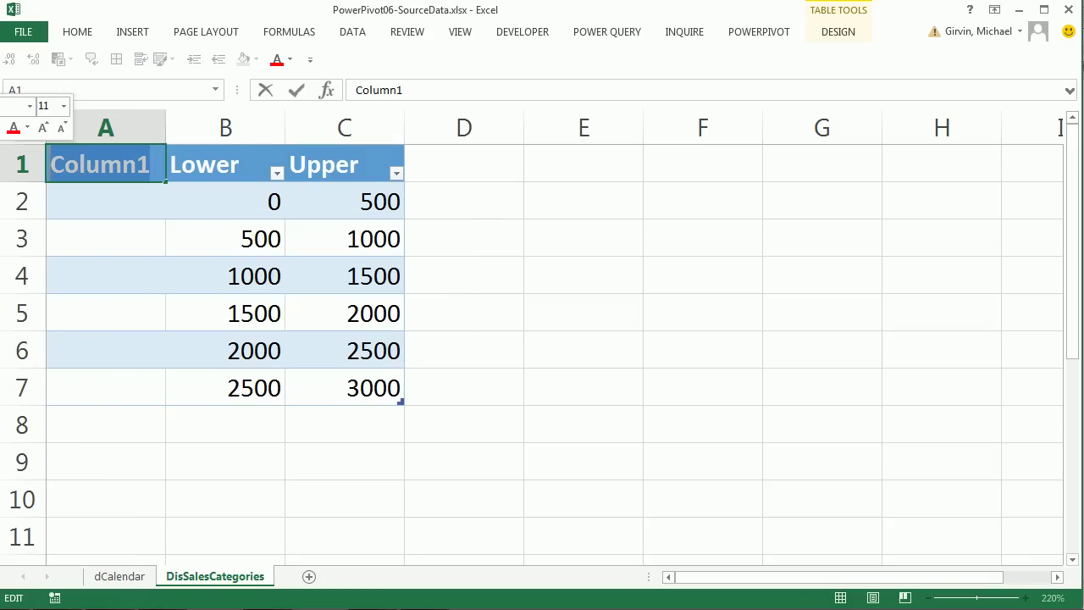
pyautogui.press('BackSpace')
pyautogui.write('SalesCategory')
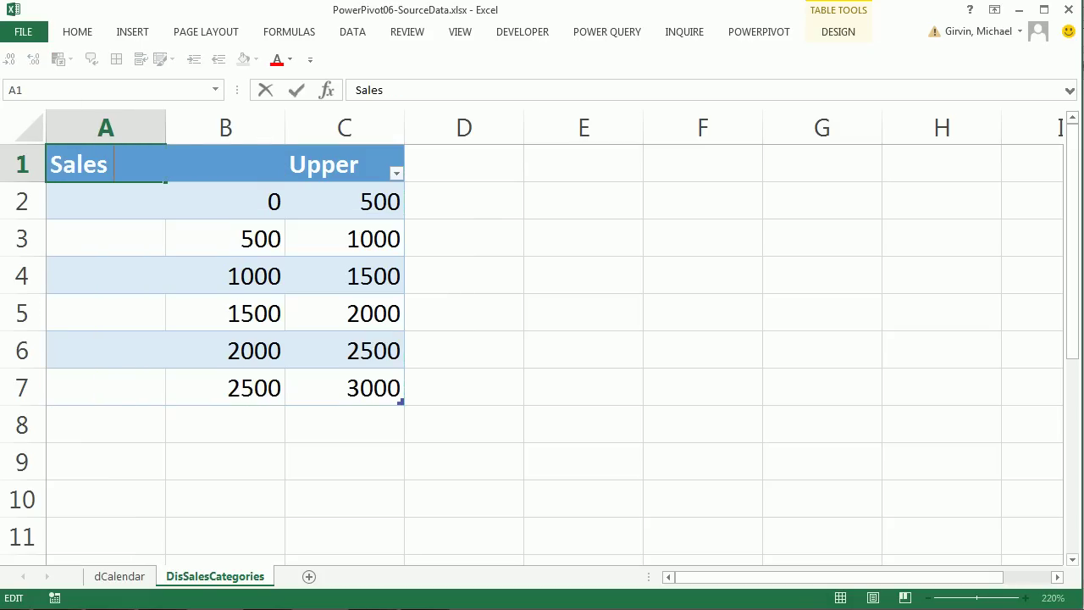
pyautogui.press('Return')
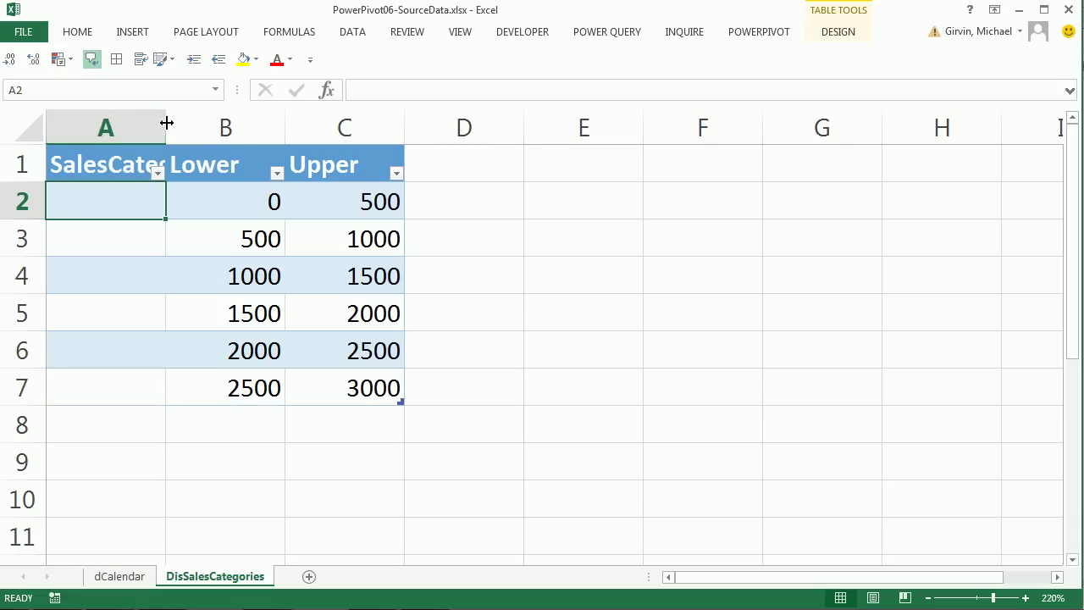
pyautogui.moveTo(167, 123); pyautogui.dragTo(375, 133)
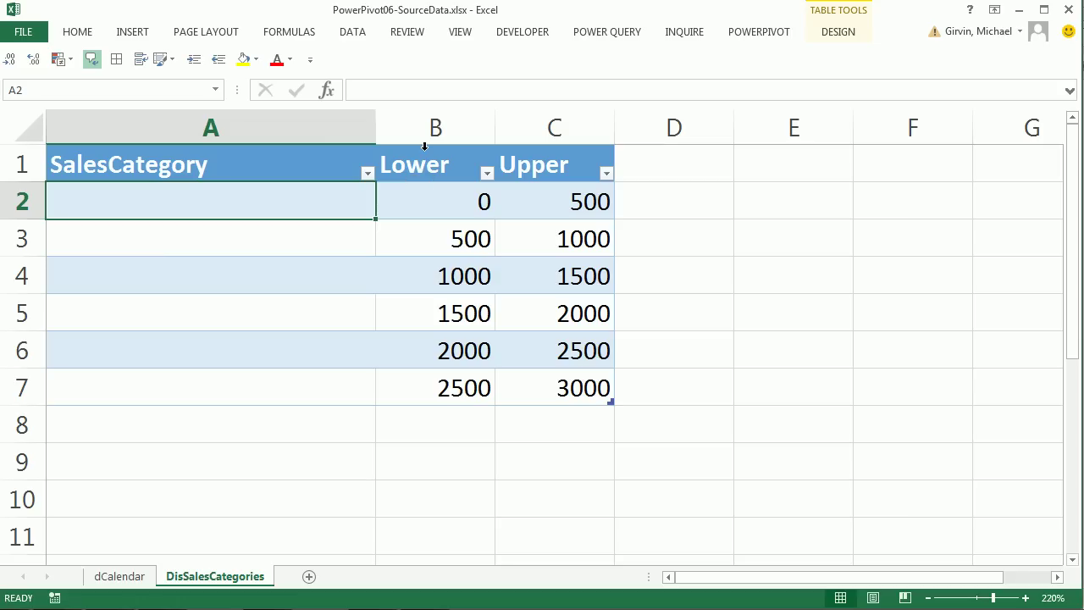
pyautogui.write('=do')
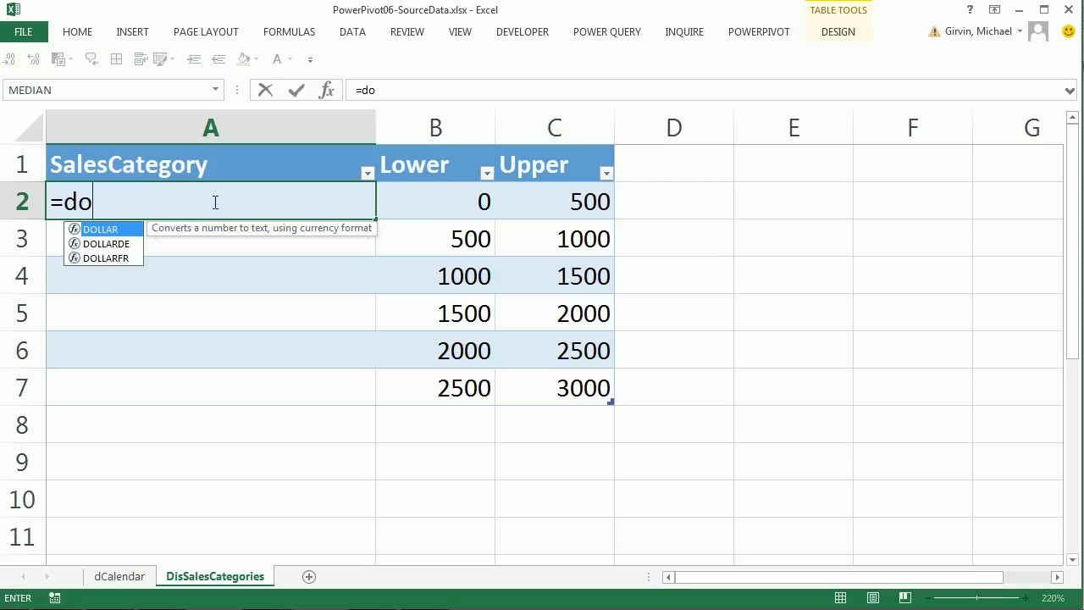
pyautogui.press('Tab')
pyautogui.click(477, 196)
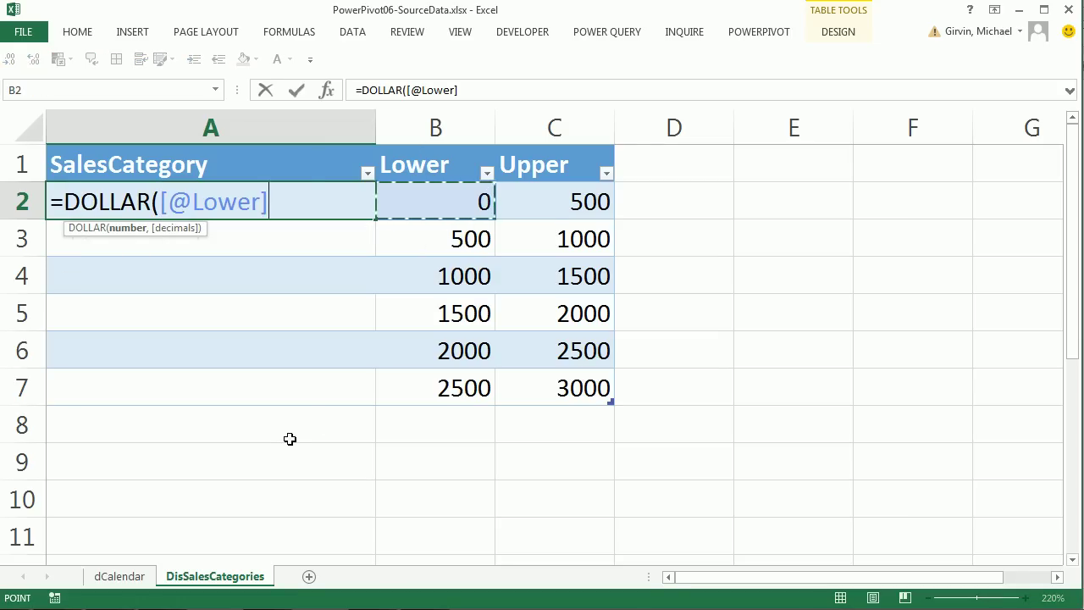
pyautogui.write(',0)')
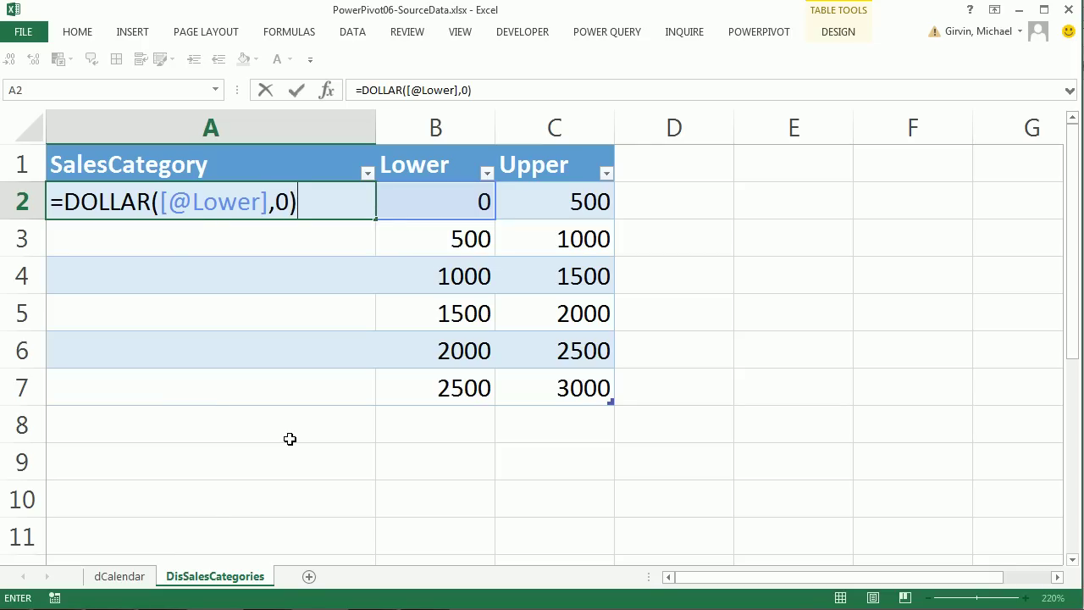
pyautogui.hotkey('ctrl', 'Return')
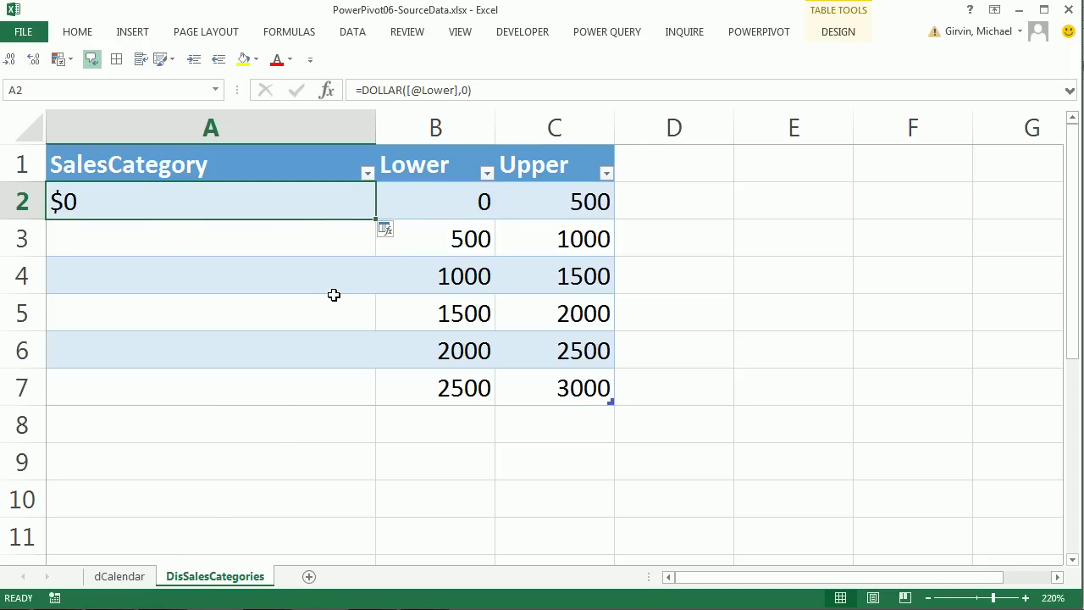
pyautogui.press('F2')
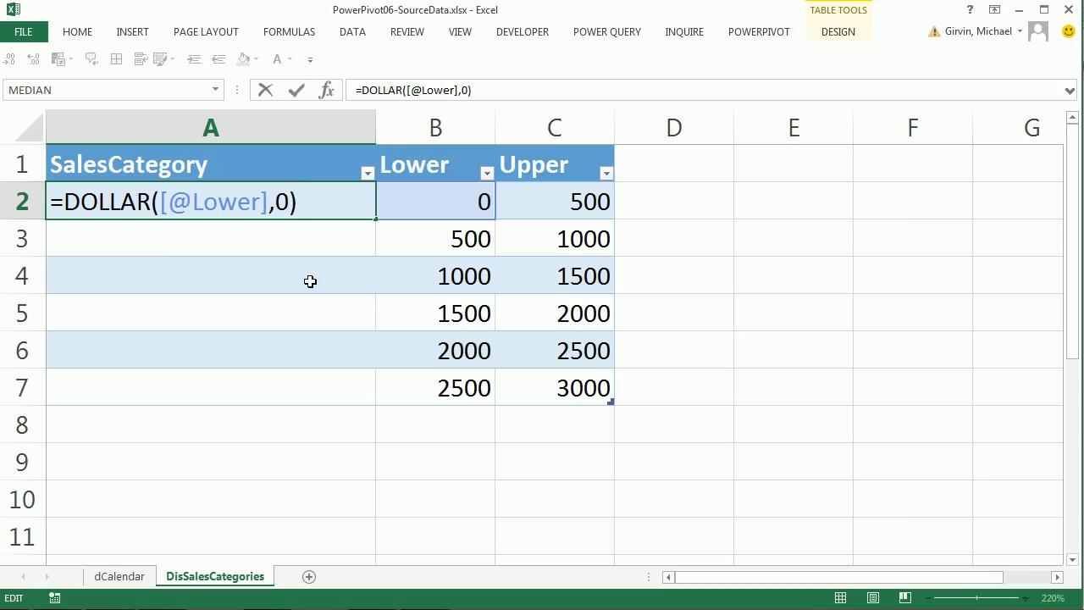
pyautogui.write('&')
pyautogui.write('"')
pyautogui.write('Net ')
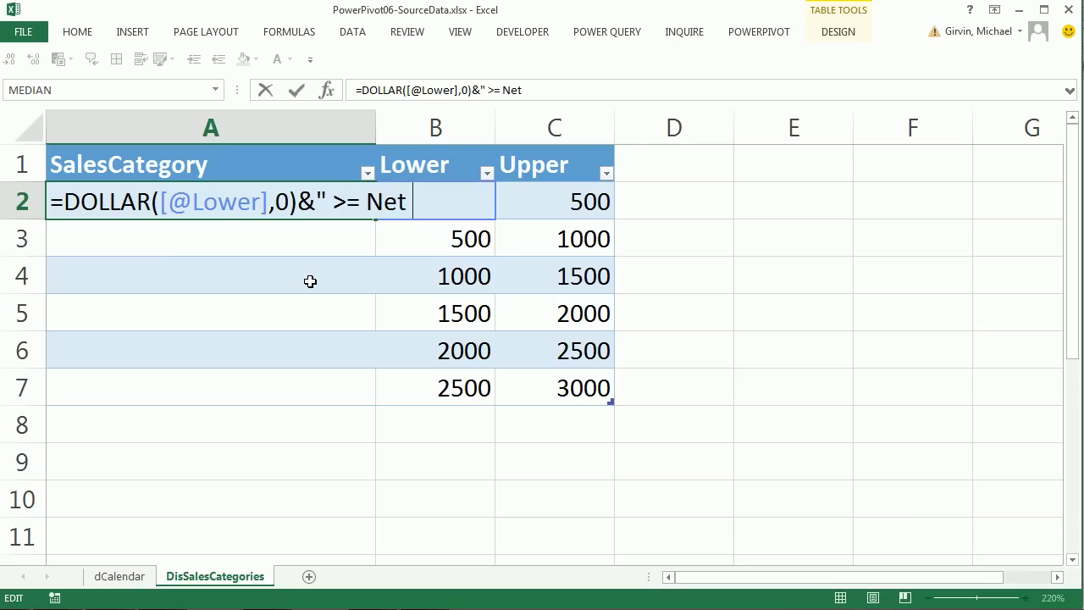
pyautogui.write('Revenue')
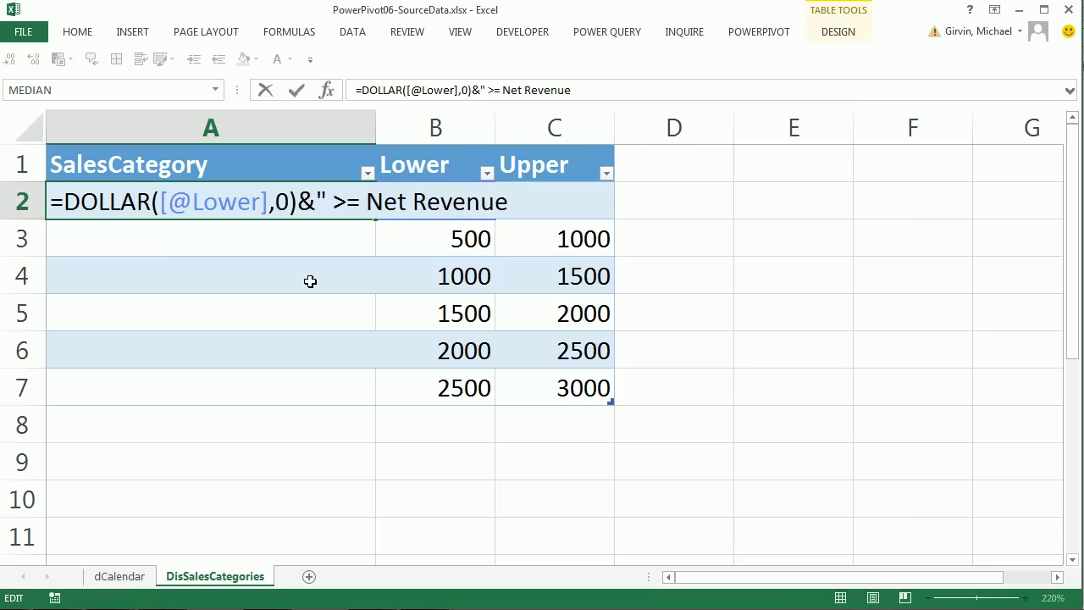
pyautogui.write(' < "&do')
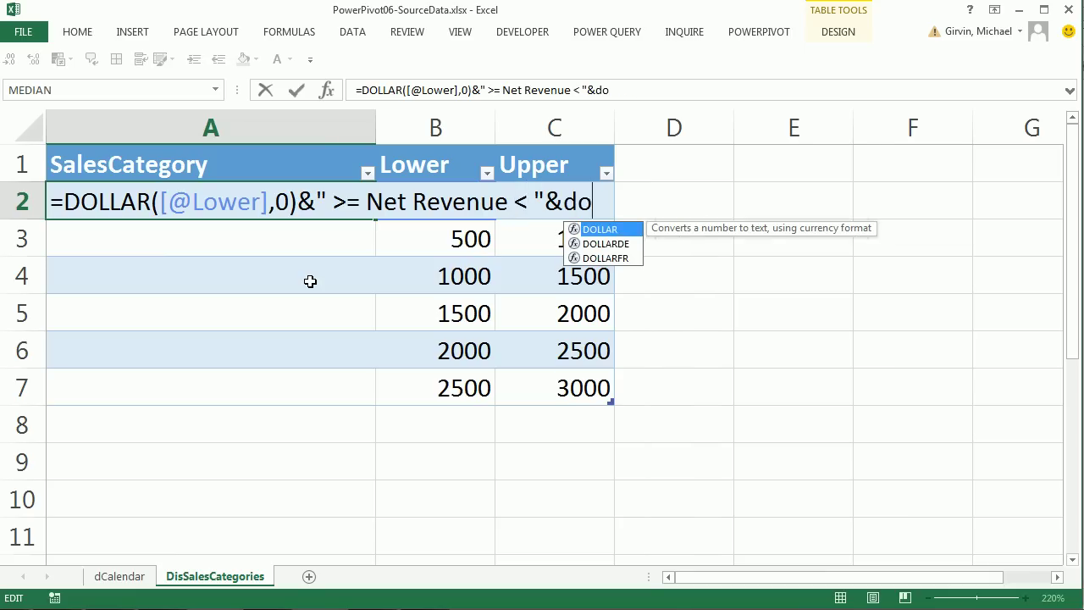
pyautogui.press('Tab')
pyautogui.click(562, 167)
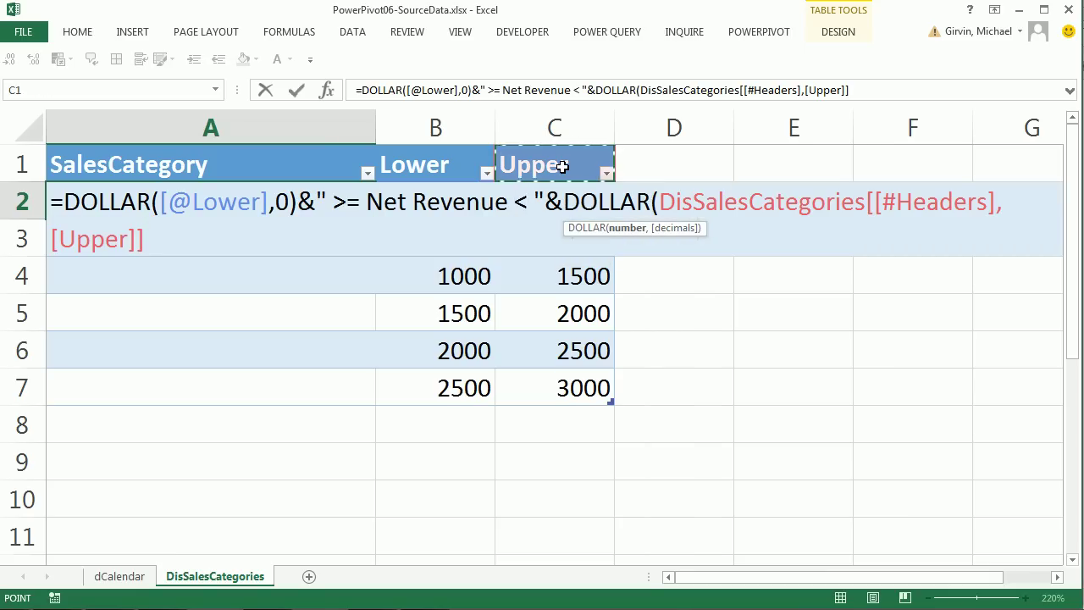
pyautogui.press('Down')
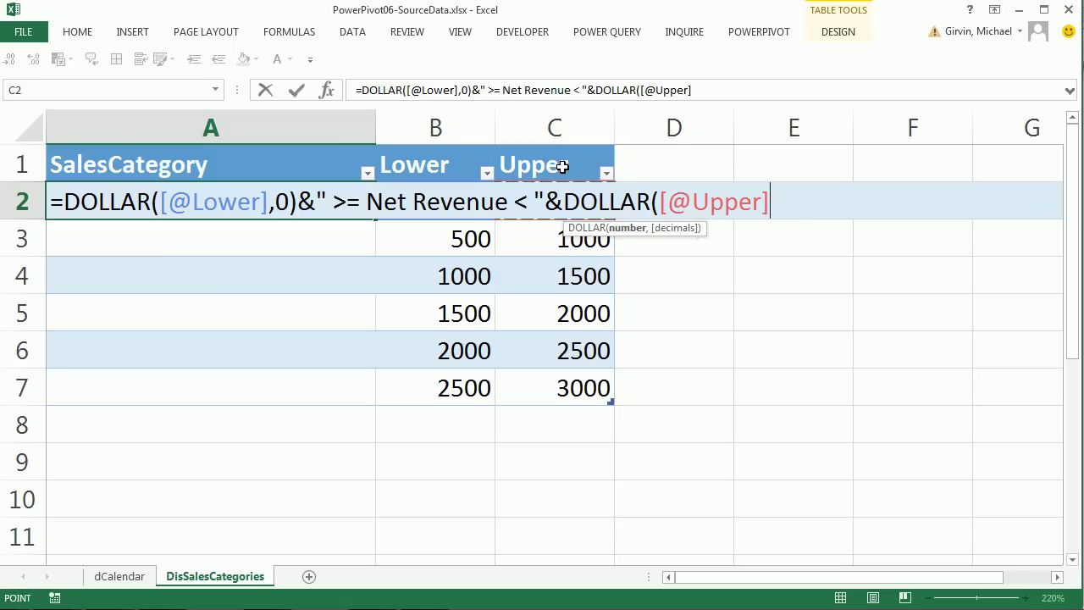
pyautogui.write(',0)')
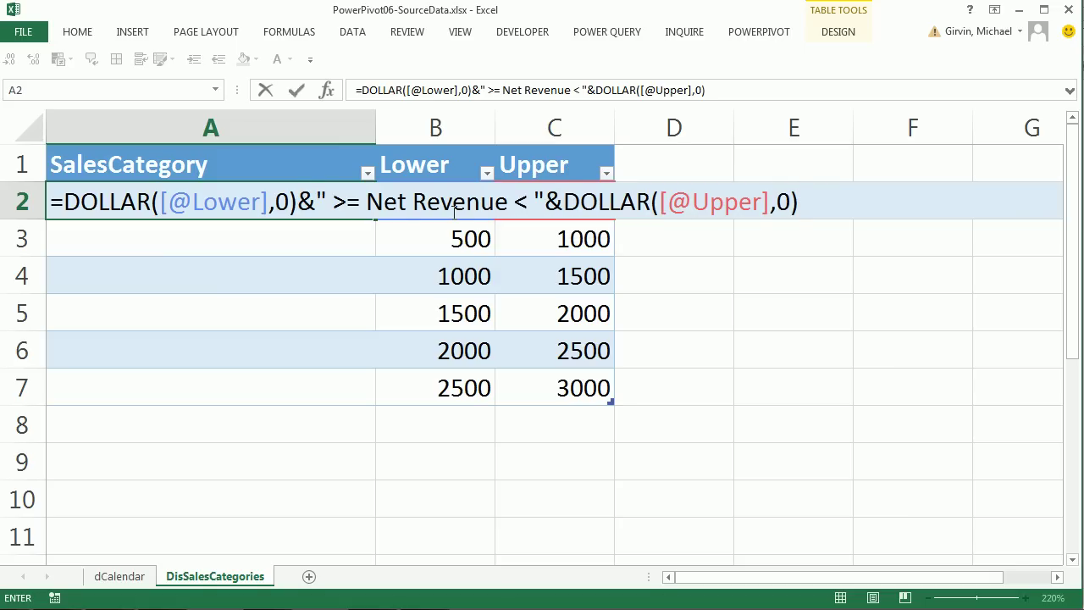
pyautogui.hotkey('ctrl', 'Return')
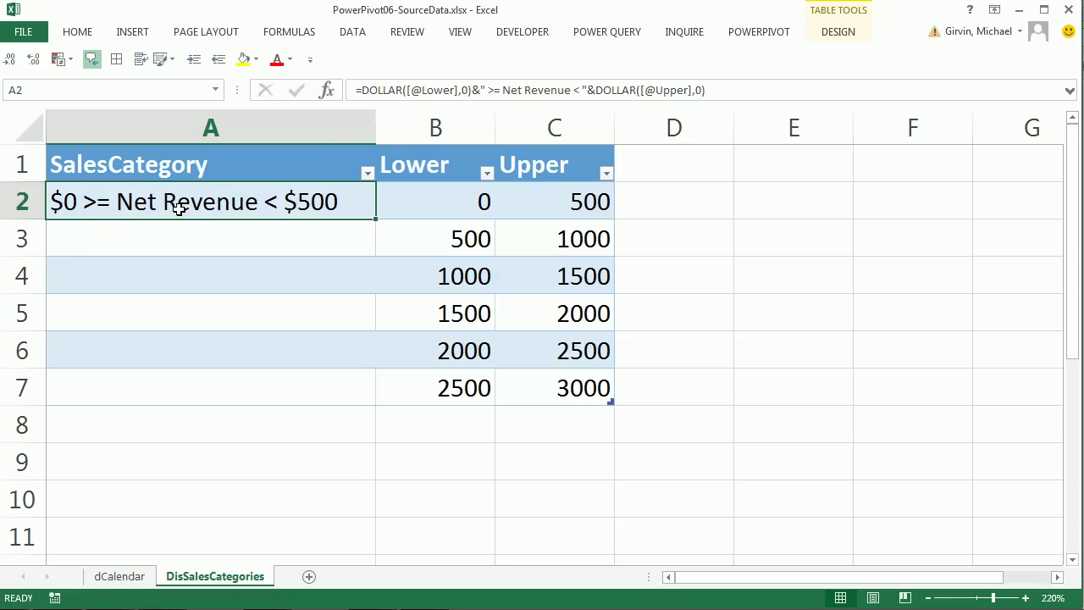
# Step: Change the first comparison operator in the A2 formula's label text to <=
pyautogui.doubleClick(109, 201)
pyautogui.moveTo(332, 201); pyautogui.dragTo(346, 202)
pyautogui.write('<')
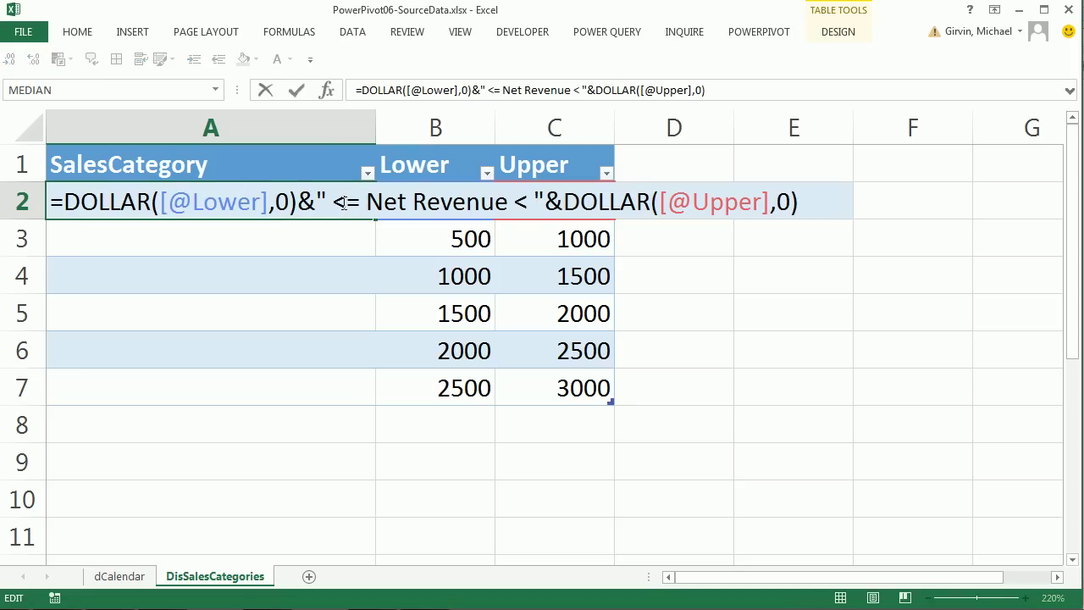
pyautogui.hotkey('ctrl', 'Return')
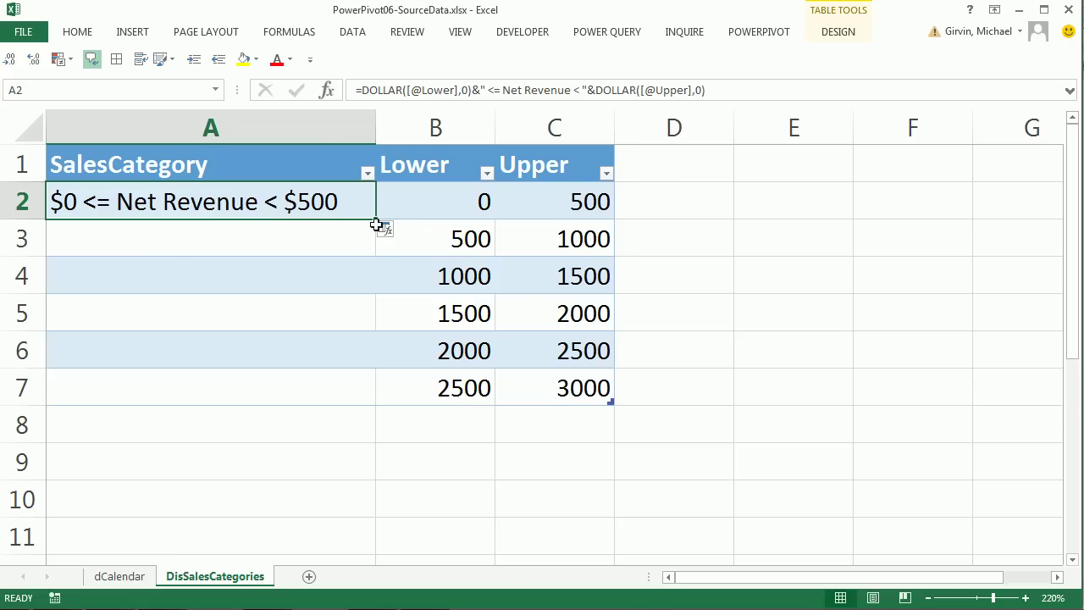
# Step: Fill the A2 formula down through A7 and fit column A's width to the labels
pyautogui.doubleClick(373, 219)
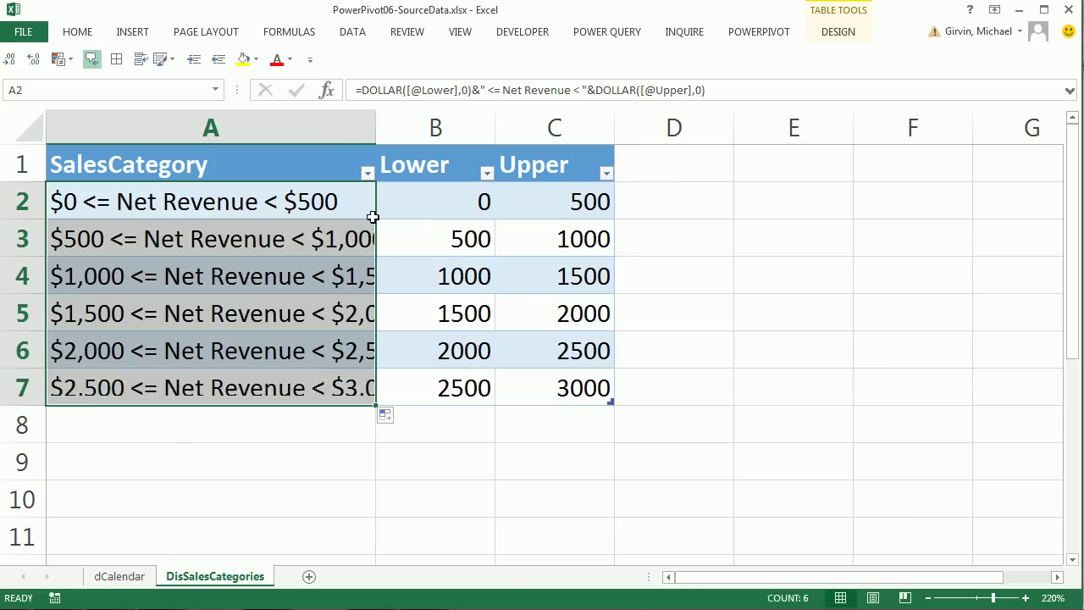
pyautogui.doubleClick(375, 128)
# Step: Save and close the source workbook, and open the PowerPivot window for PowerPivot06ImportFromMultipledataSourcesStart.xlsx
pyautogui.hotkey('ctrl', 's')
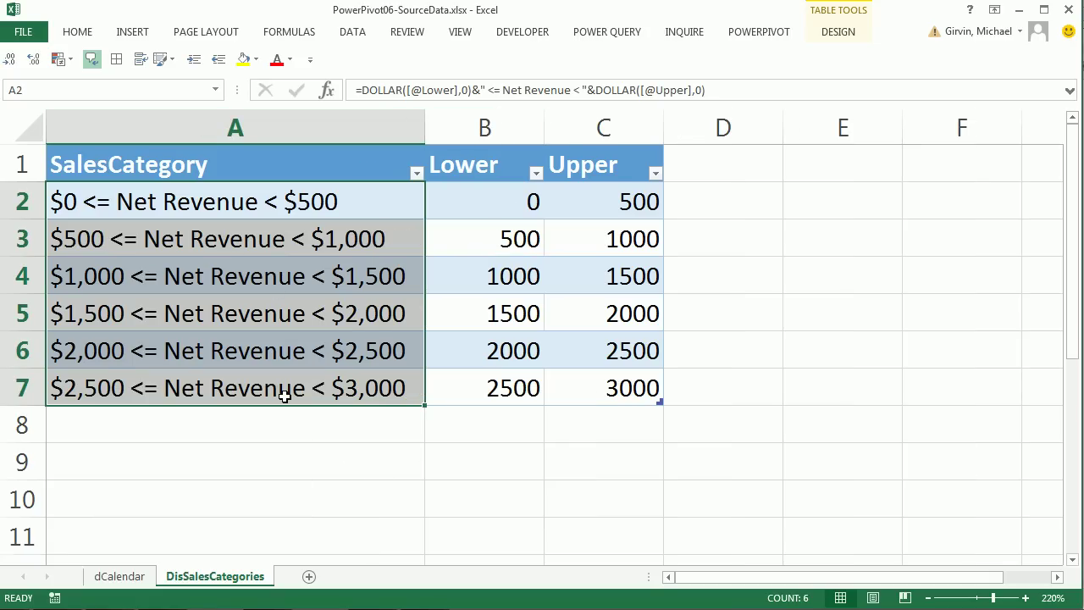
pyautogui.hotkey('alt', 'F4')
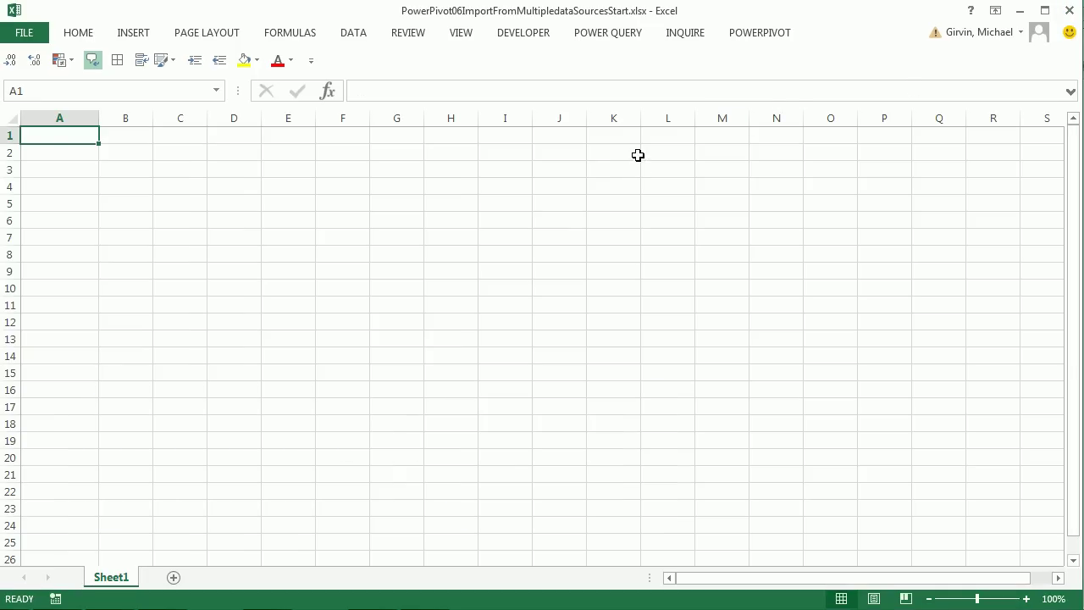
pyautogui.hotkey('alt', 'b')
pyautogui.press('m')
pyautogui.press('alt')
pyautogui.press('b')
pyautogui.press('m')
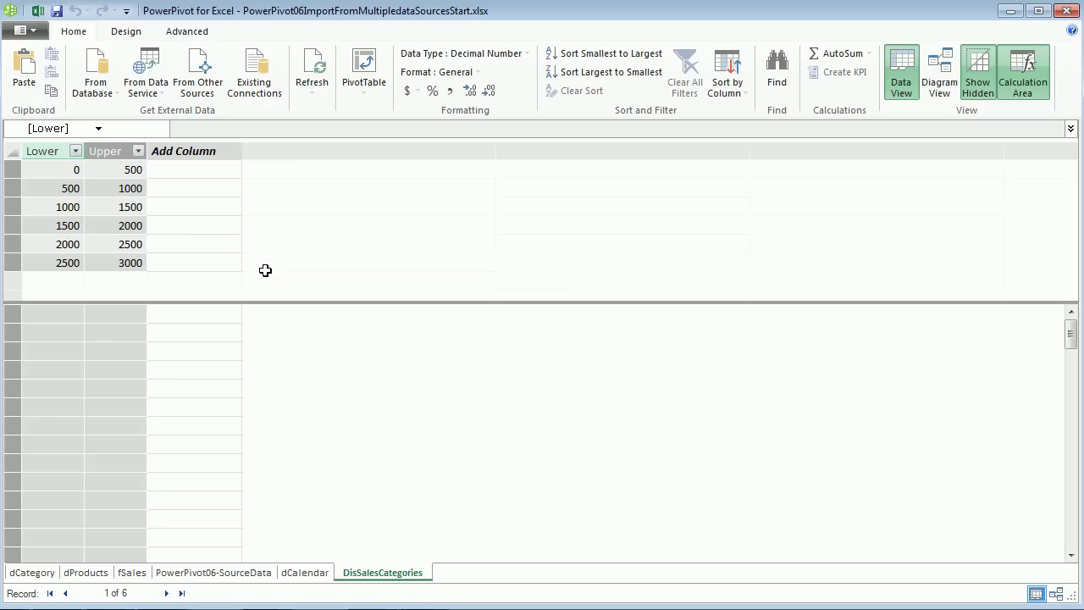
# Step: Include the SalesCategory source column in the DisSalesCategories table through its table properties, and fit the column's width
pyautogui.click(304, 573)
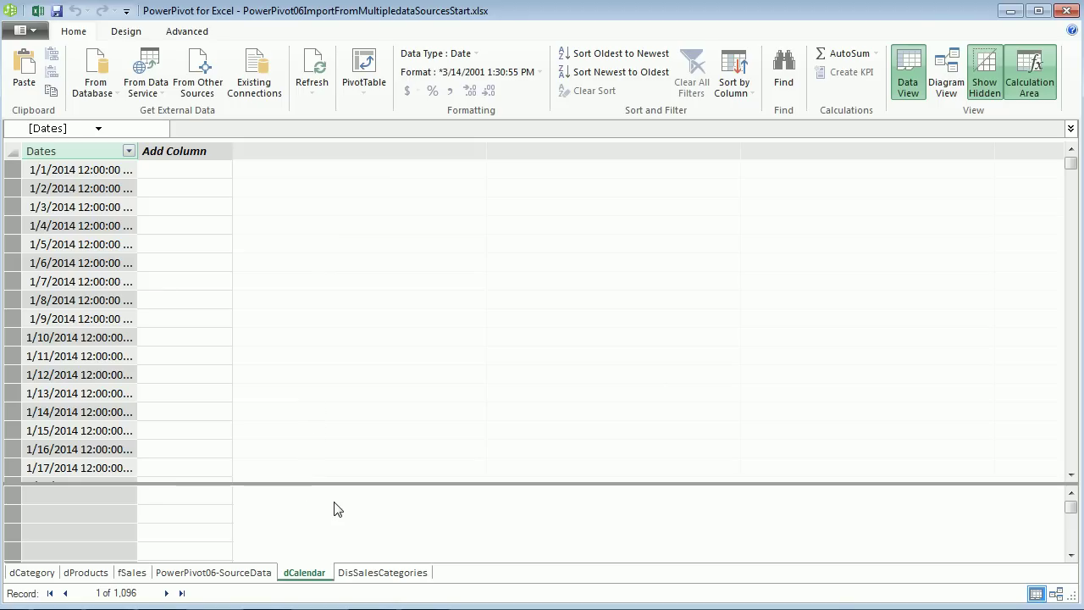
pyautogui.click(362, 574)
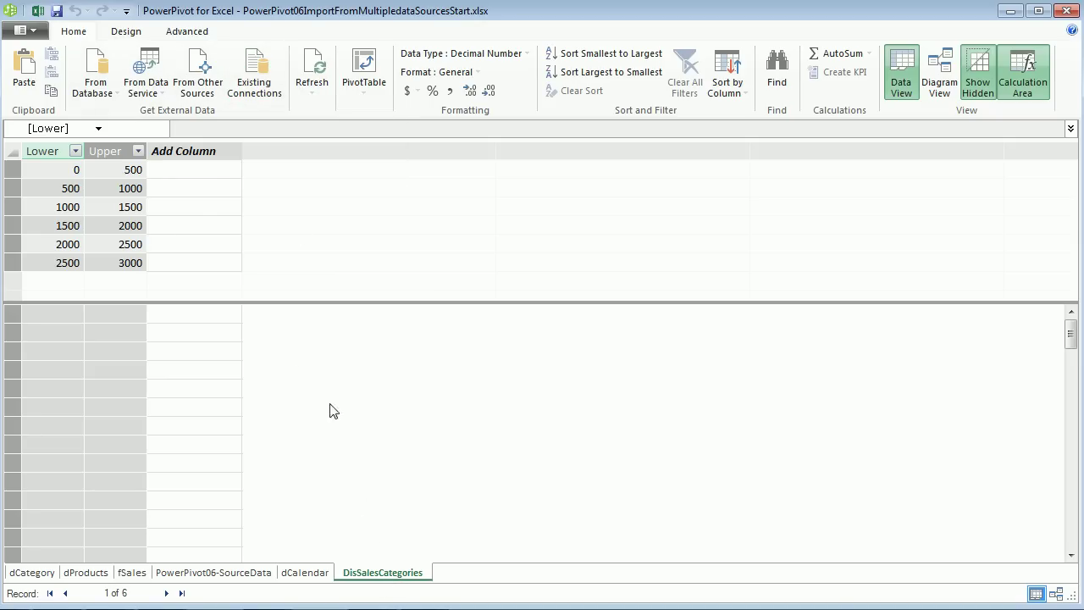
pyautogui.click(126, 34)
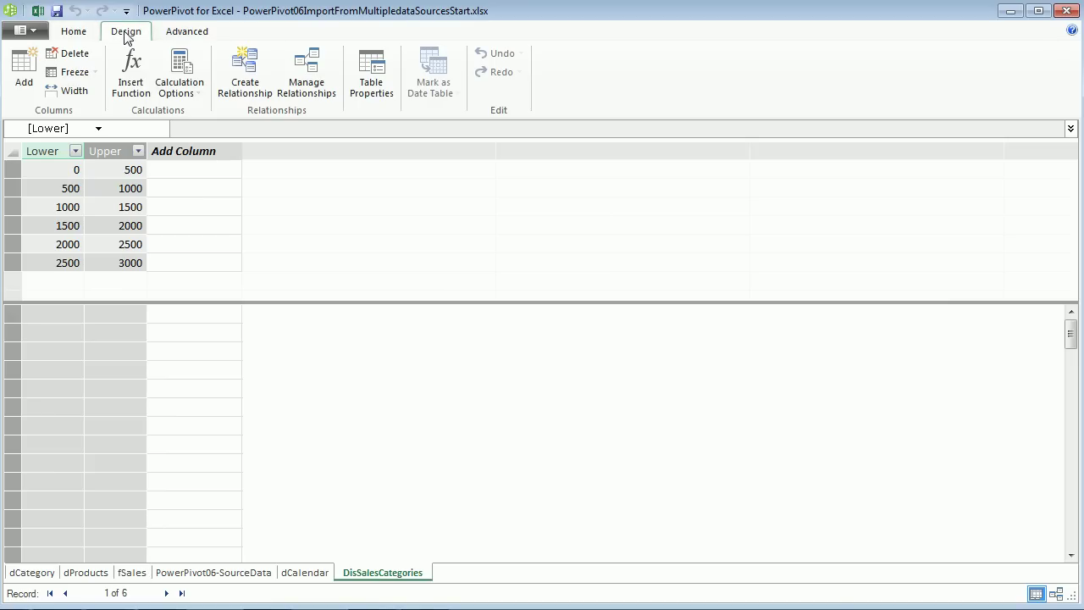
pyautogui.click(369, 84)
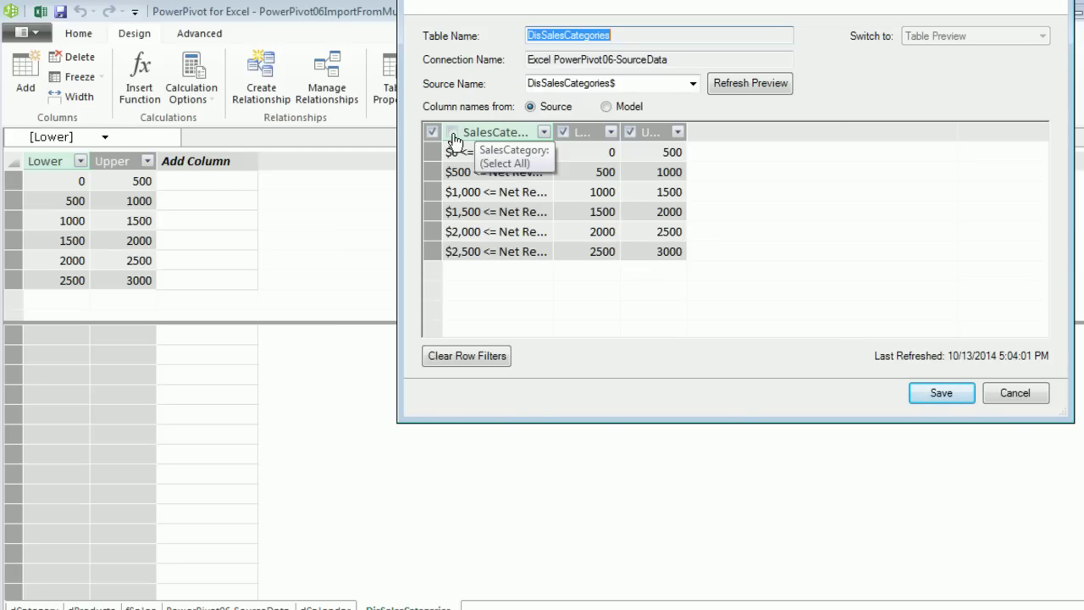
pyautogui.click(453, 133)
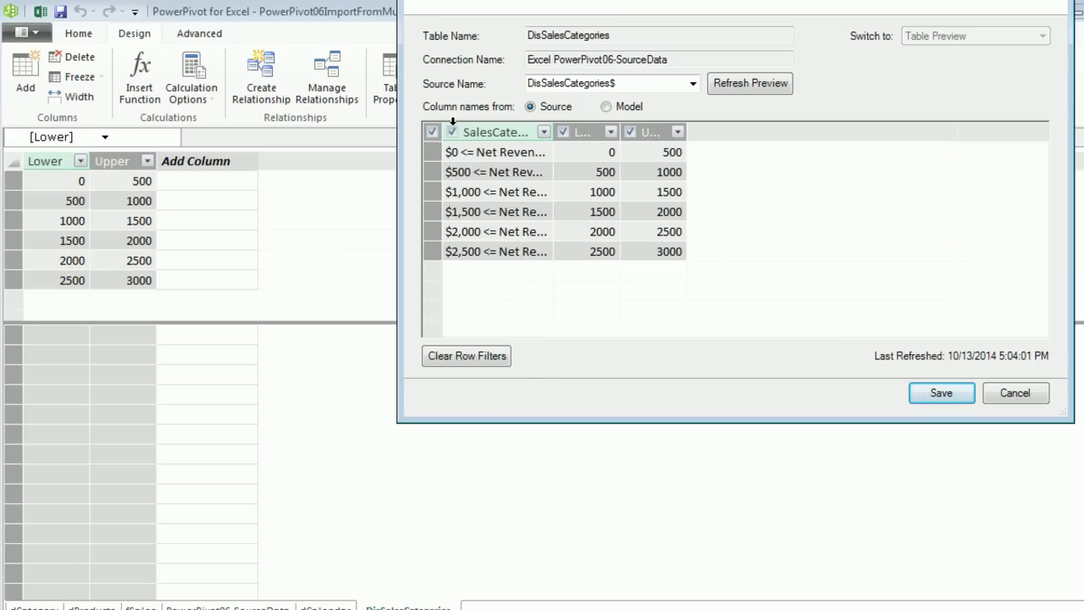
pyautogui.click(927, 400)
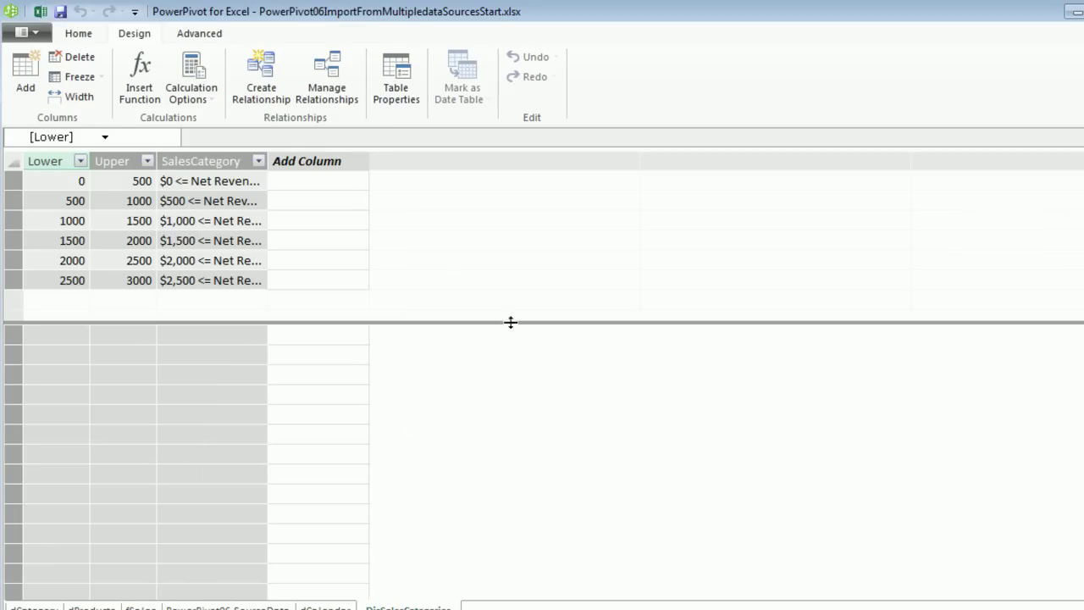
pyautogui.doubleClick(267, 161)
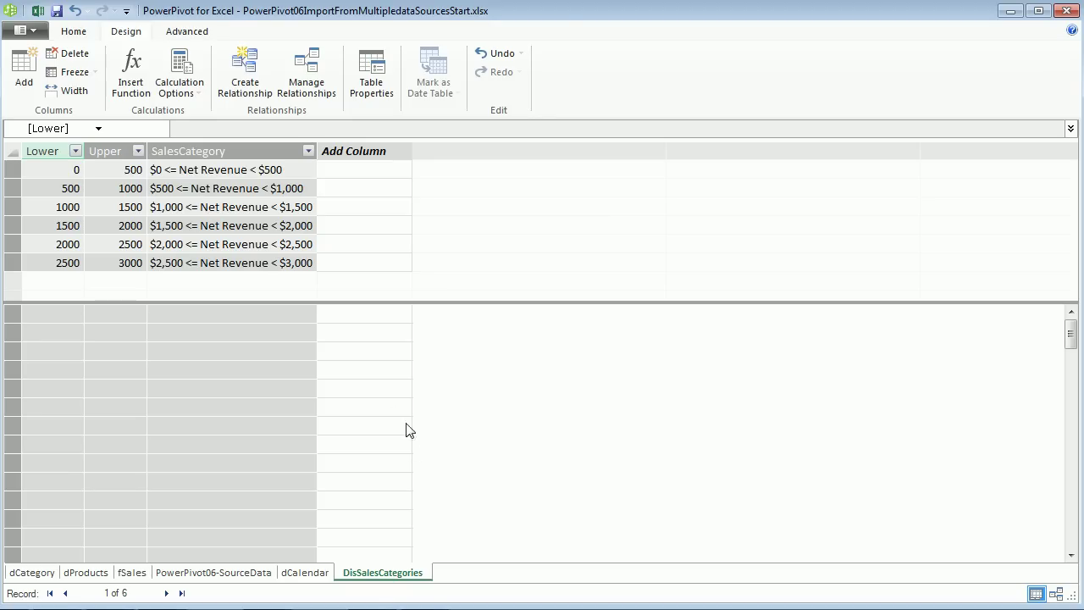
# Step: Permanently delete the PowerPivot06-SourceData table from the data model
pyautogui.click(316, 578)
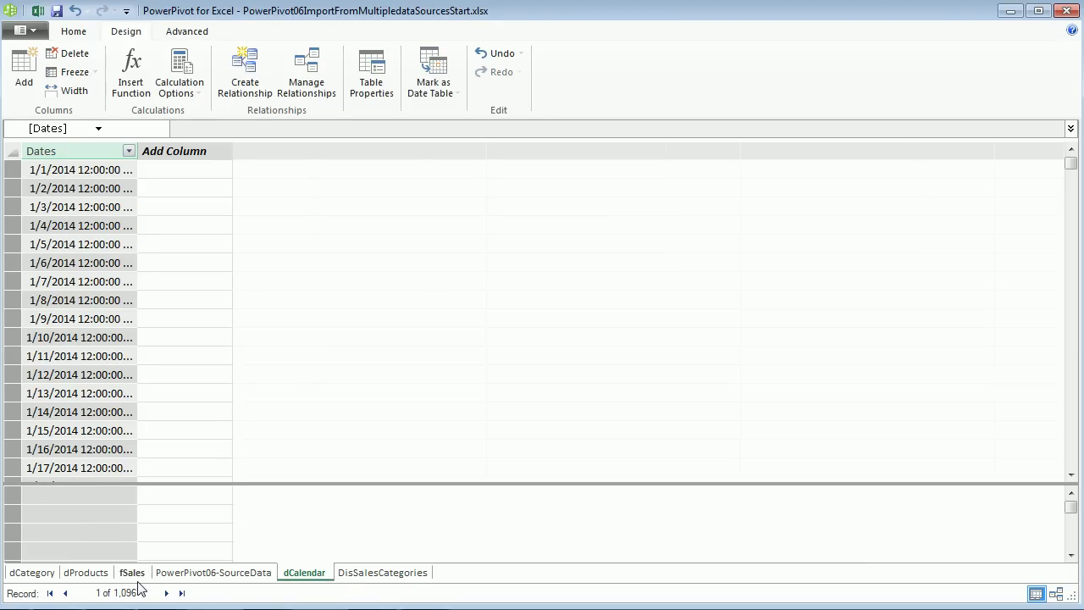
pyautogui.click(182, 574)
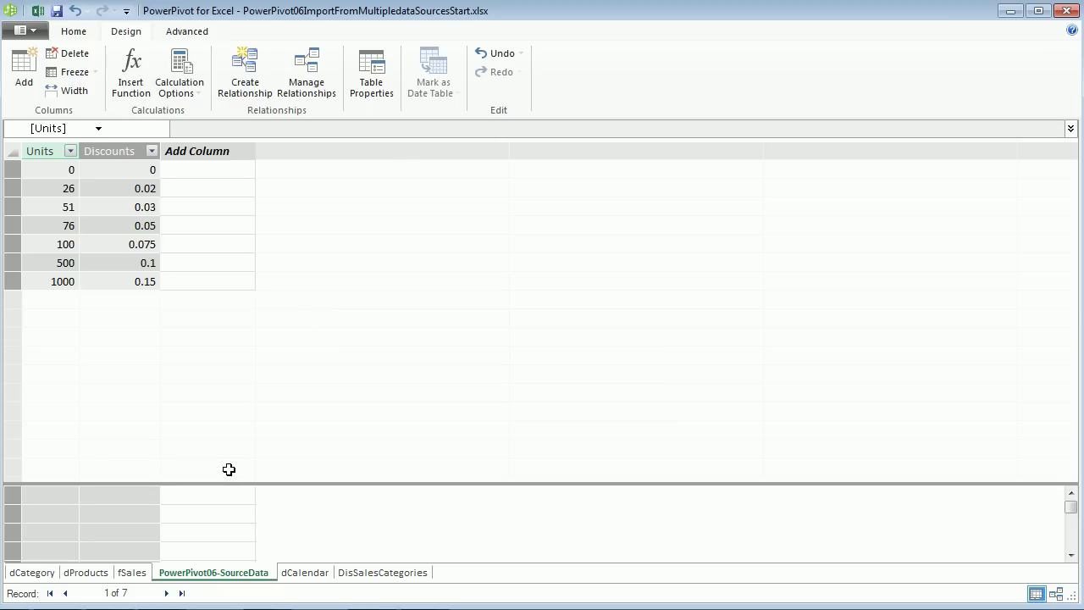
pyautogui.rightClick(224, 580)
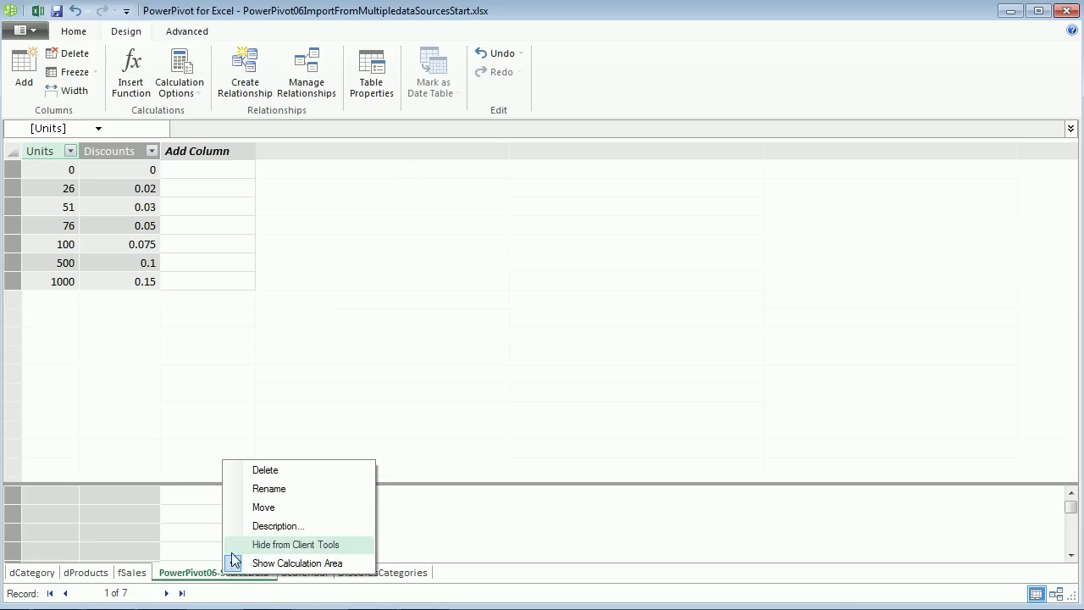
pyautogui.click(265, 470)
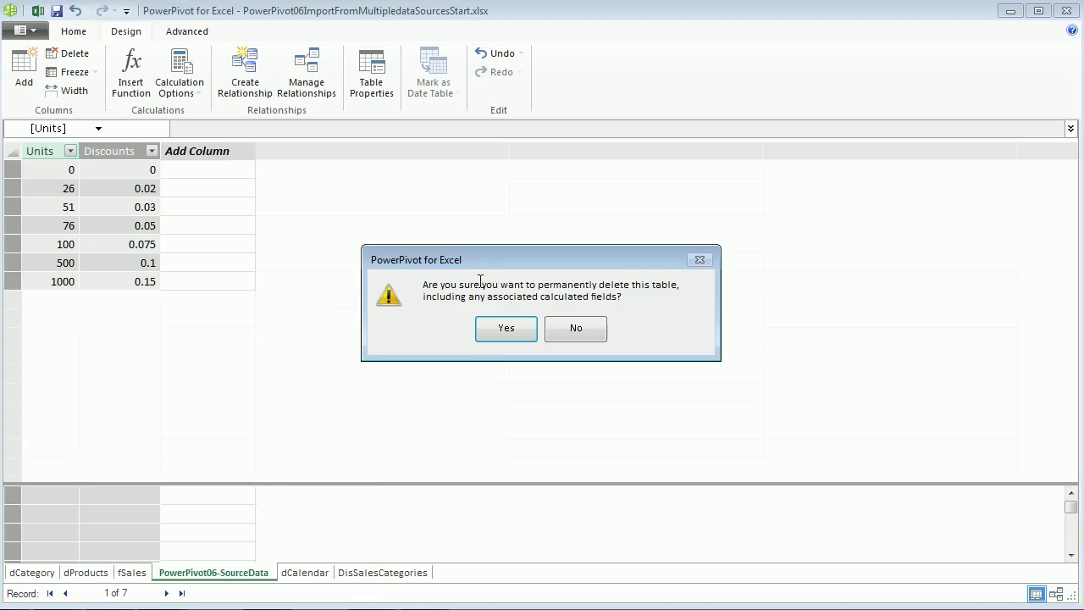
pyautogui.moveTo(484, 263); pyautogui.dragTo(197, 259)
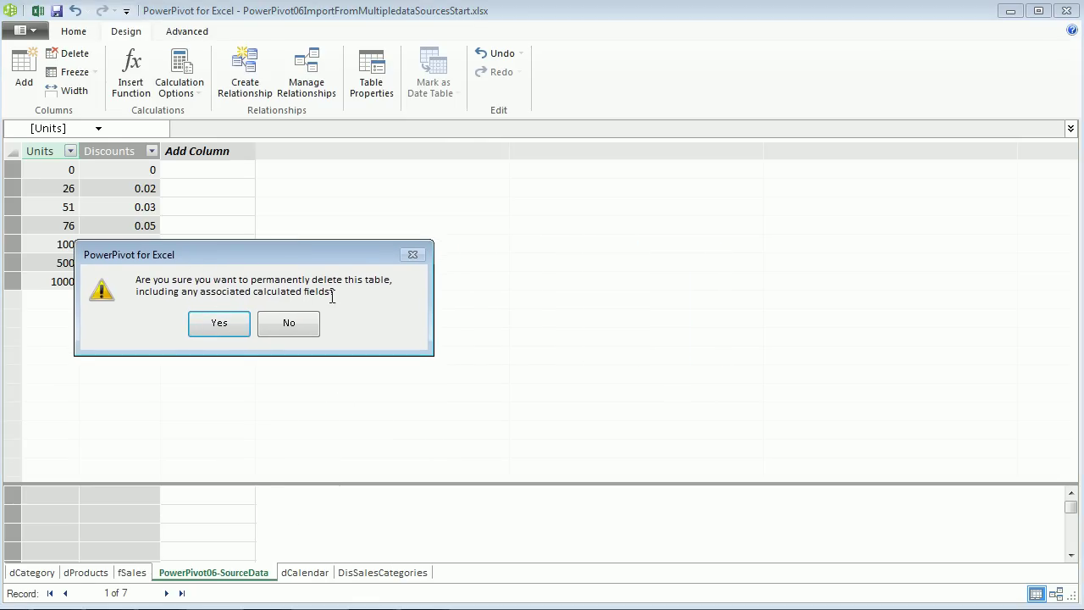
pyautogui.click(225, 325)
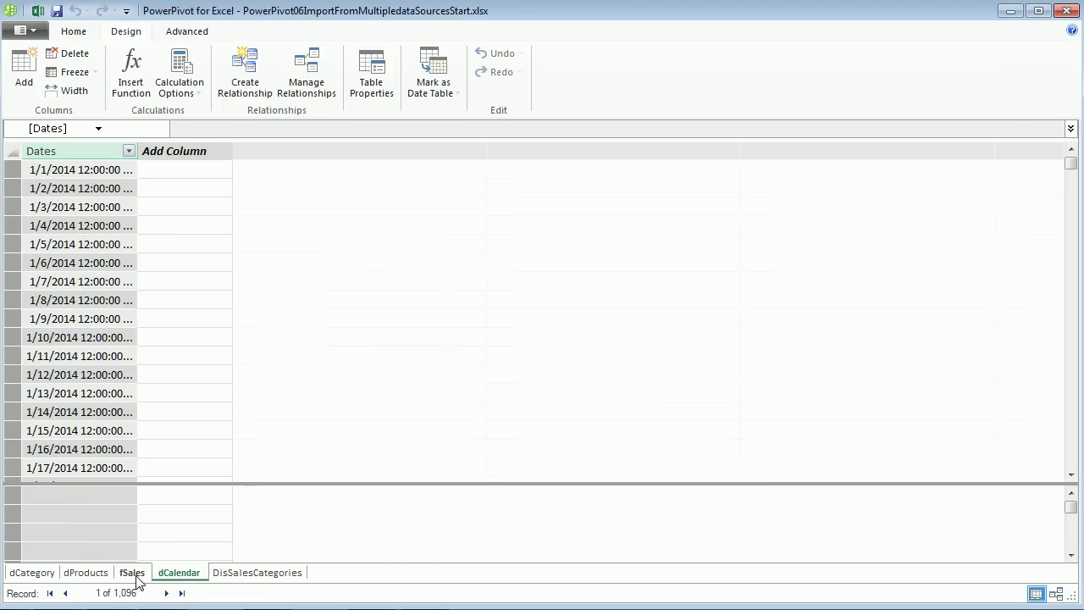
# Step: Look through the dCategory, dProducts, fSales, dCalendar and DisSalesCategories tables in the data model
pyautogui.click(50, 576)
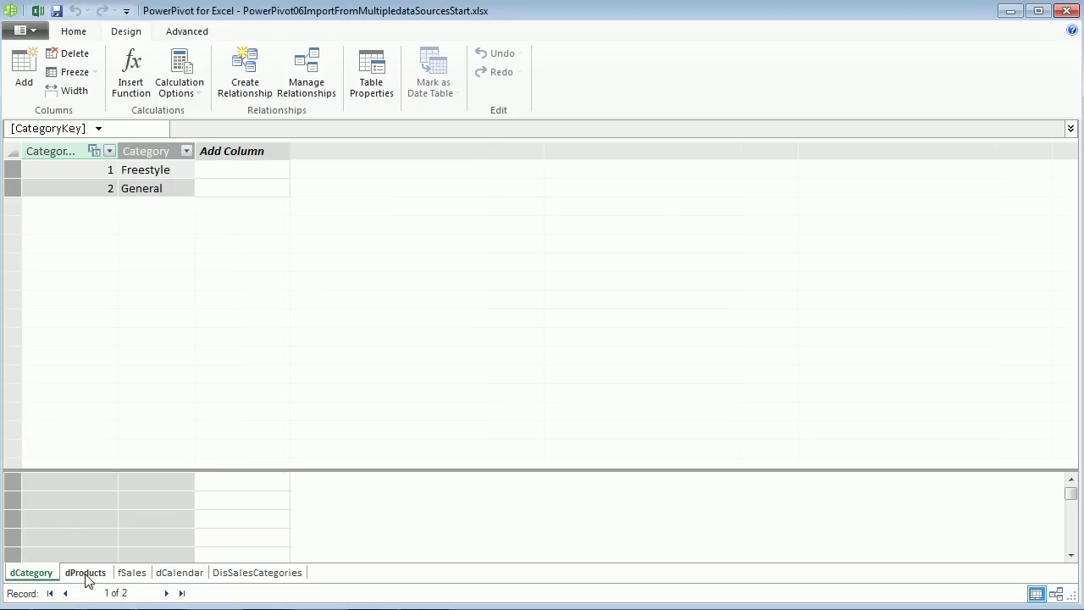
pyautogui.click(85, 576)
pyautogui.click(124, 575)
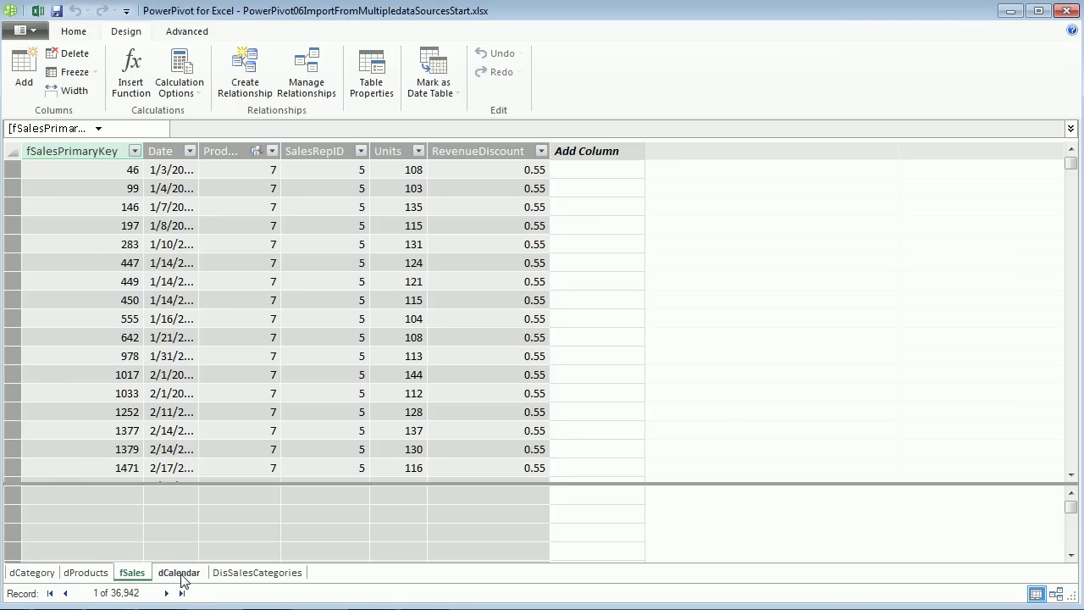
pyautogui.click(183, 576)
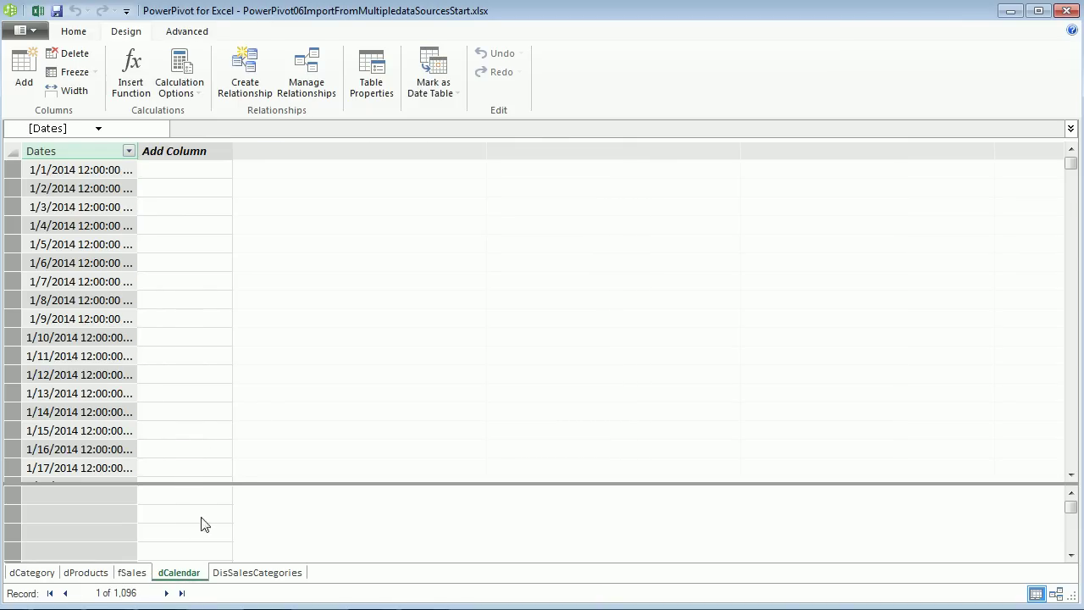
pyautogui.click(243, 575)
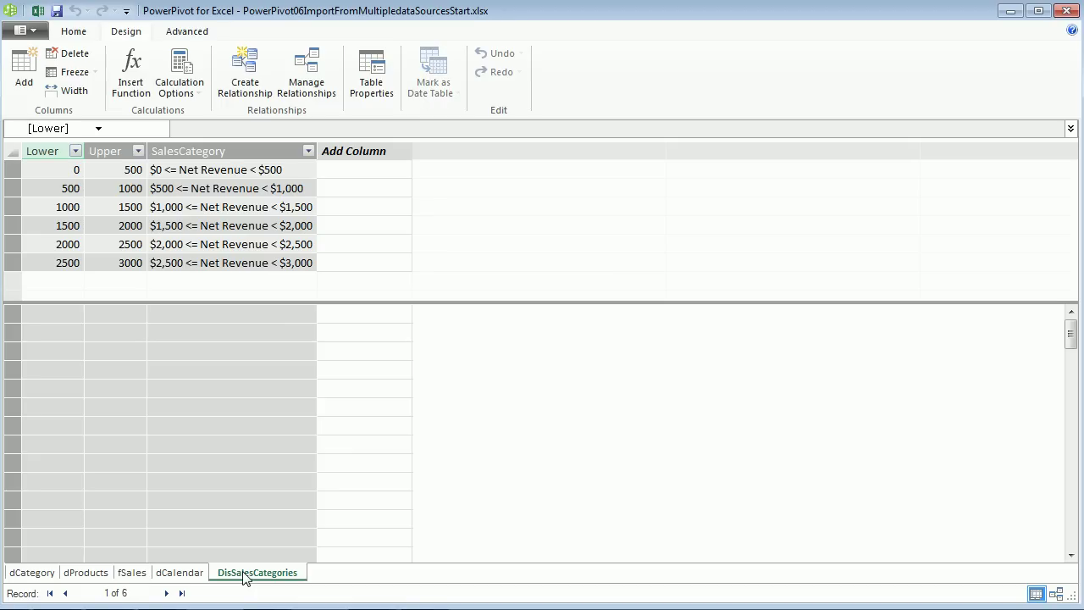
# Step: Show the data model as a diagram and reposition the fSales, dCalendar and DisSalesCategories tables
pyautogui.click(74, 33)
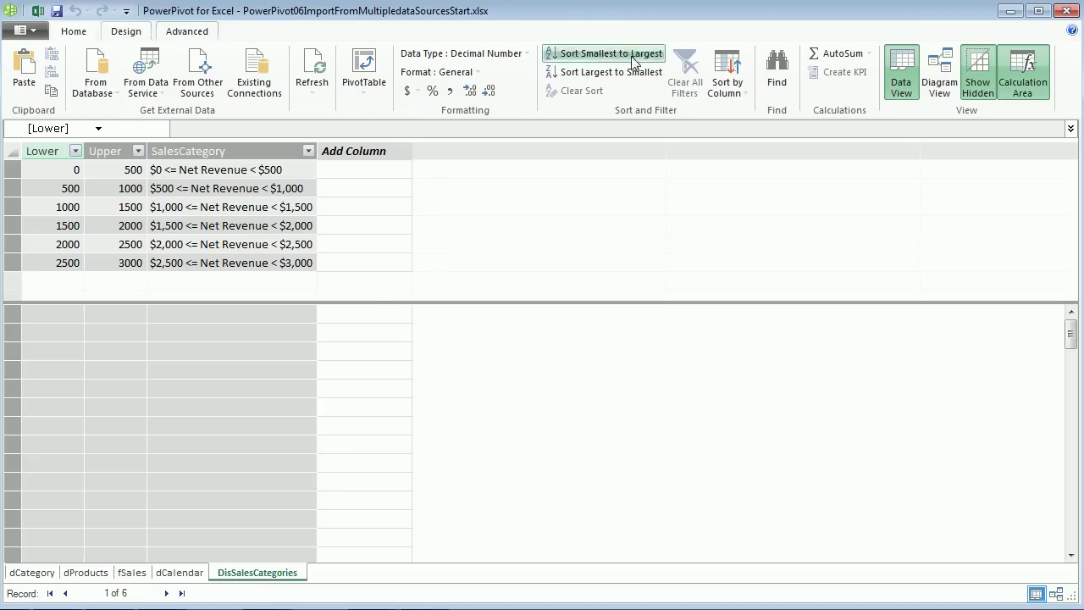
pyautogui.click(940, 80)
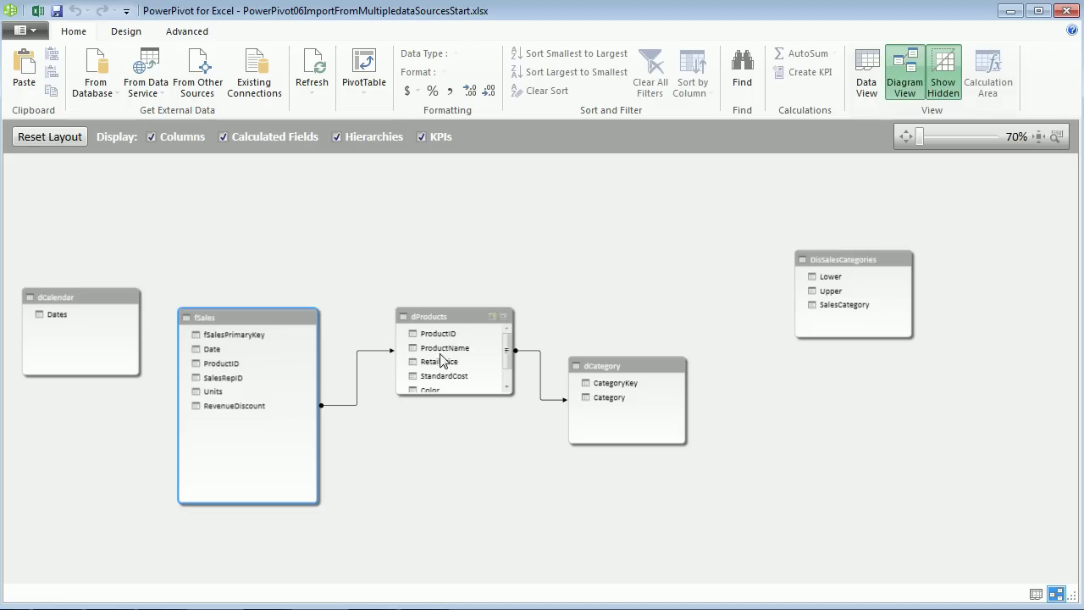
pyautogui.moveTo(238, 320); pyautogui.dragTo(259, 297)
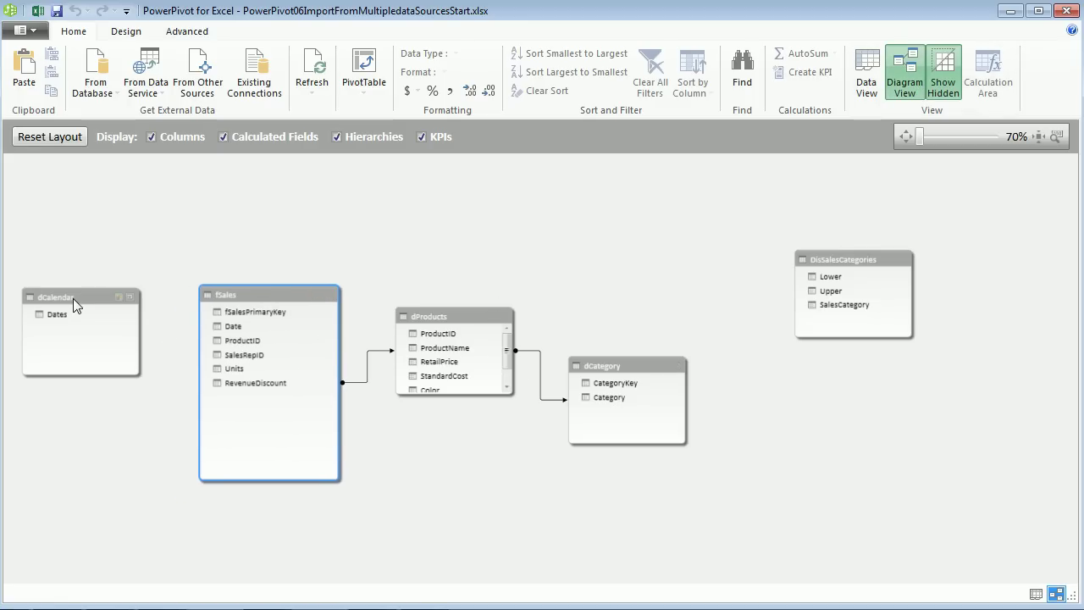
pyautogui.moveTo(71, 298); pyautogui.dragTo(78, 300)
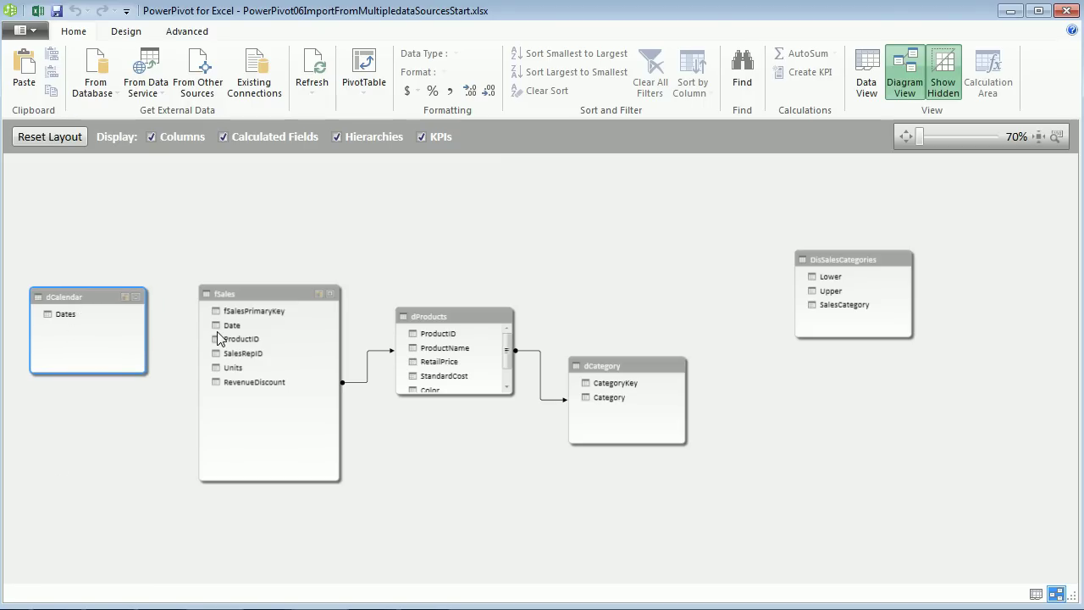
pyautogui.moveTo(837, 259); pyautogui.dragTo(844, 262)
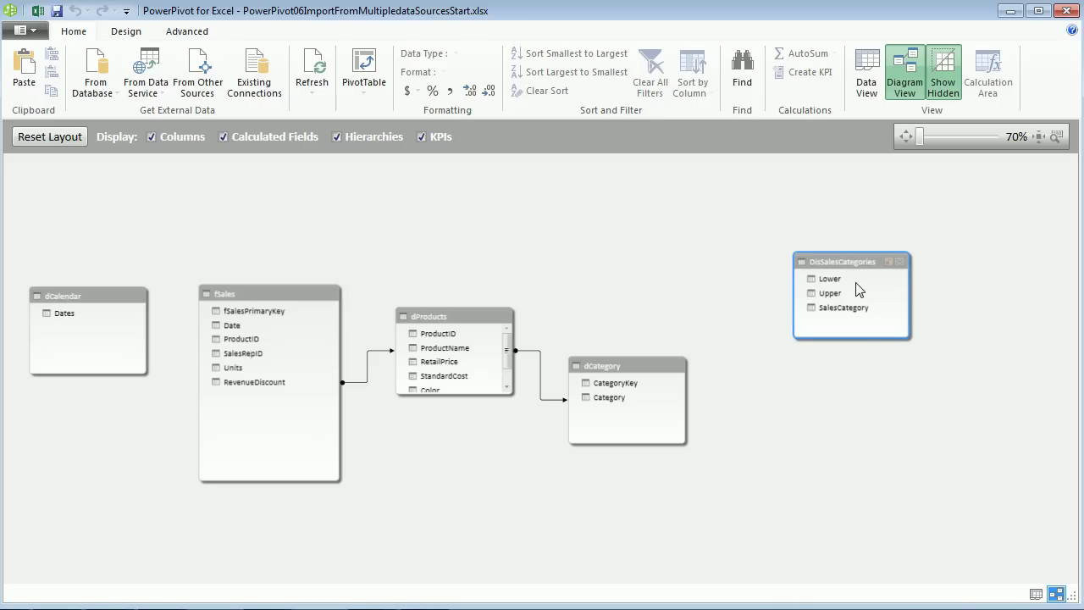
# Step: Return to the data view and show the dCalendar table
pyautogui.click(872, 83)
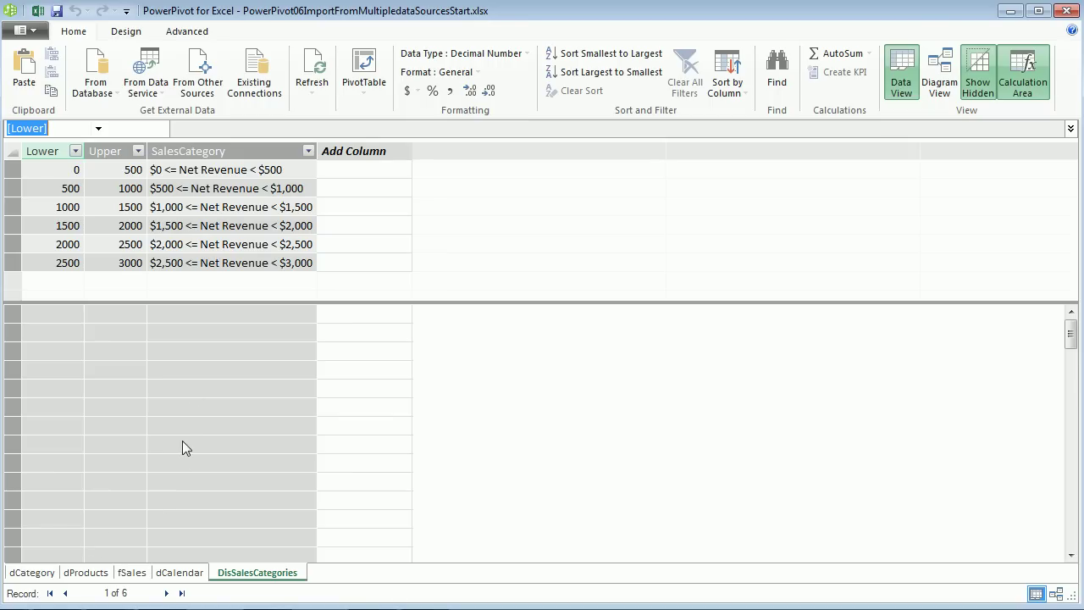
pyautogui.click(178, 572)
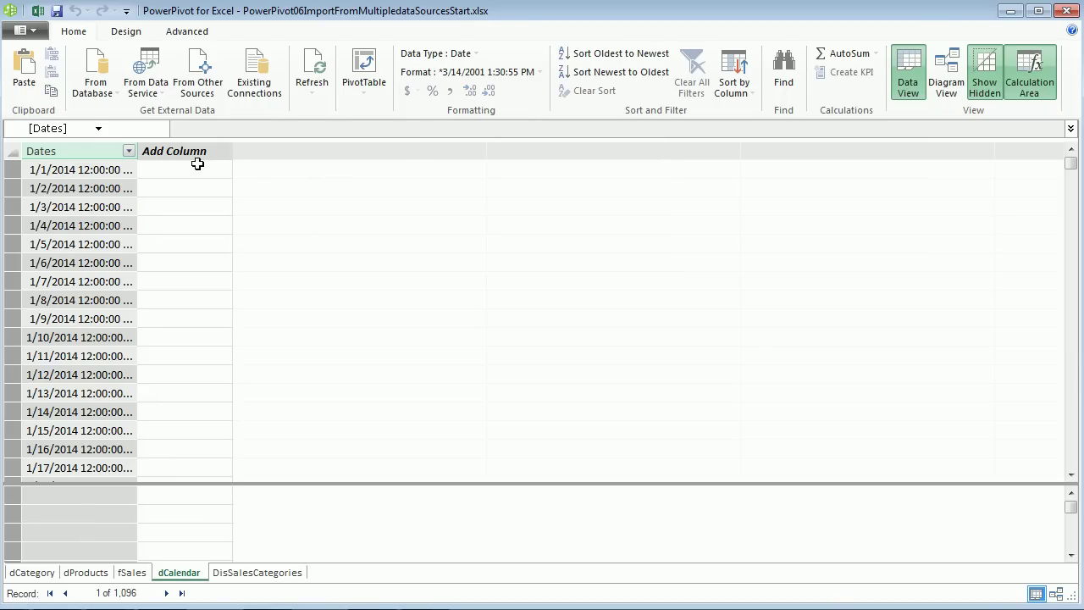